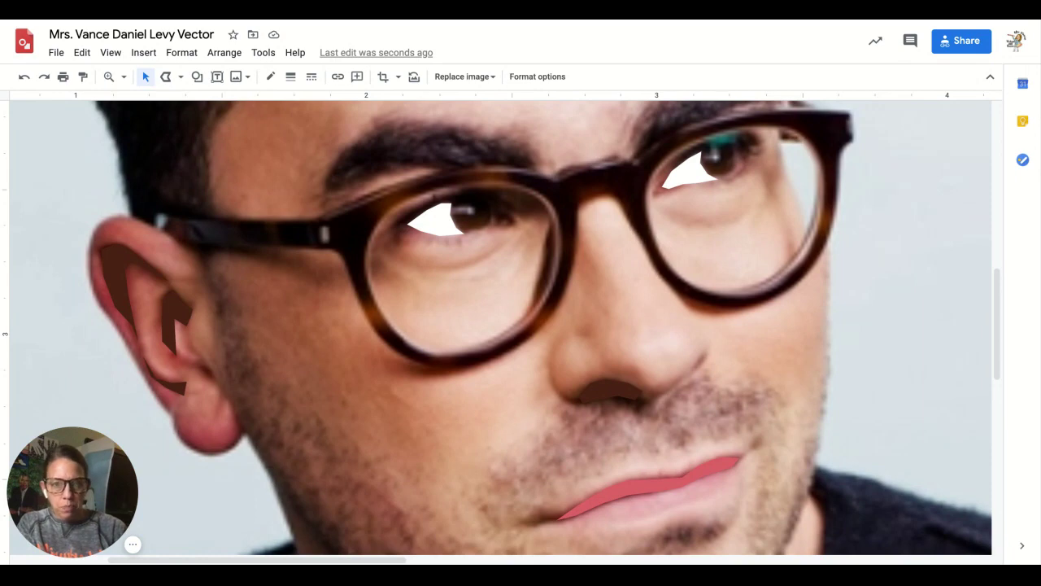
Step: Group the two white eye shapes, the red lip line and the three brown ear shapes on the original photo
left_click(451, 219)
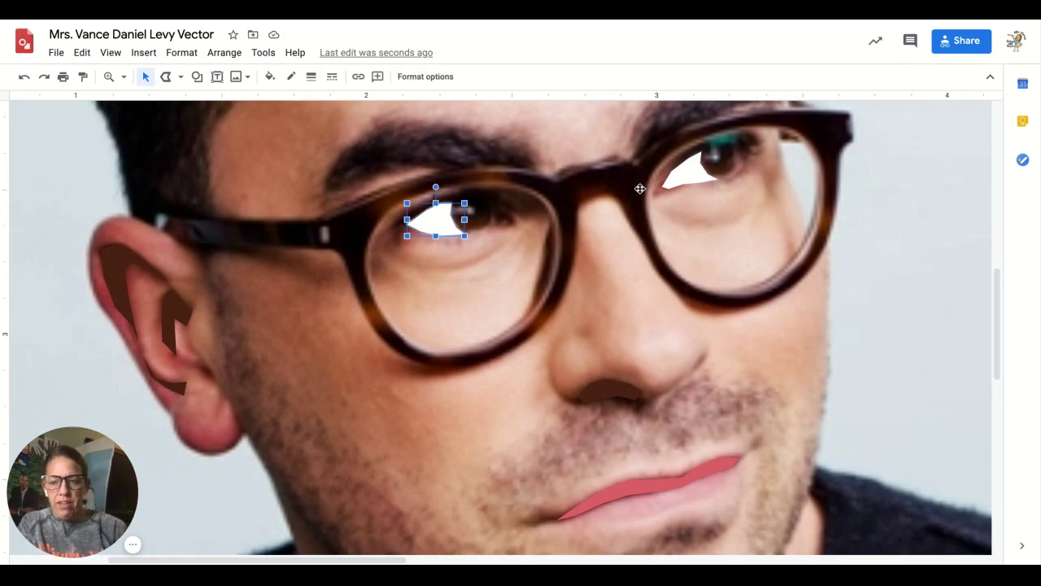
left_click(698, 171, "shift")
left_click(630, 479, "shift")
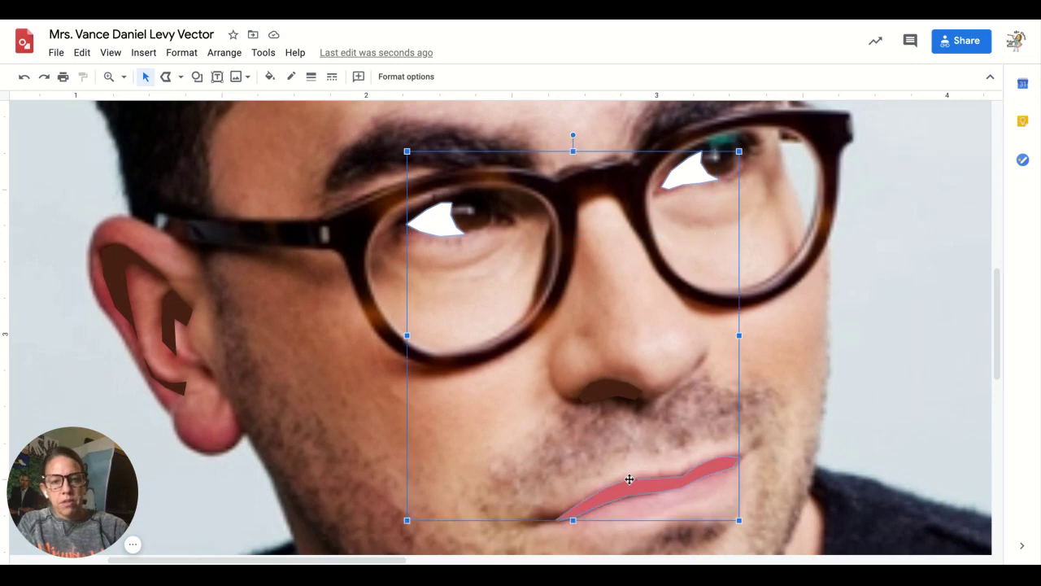
left_click(172, 317, "shift")
left_click(120, 276, "shift")
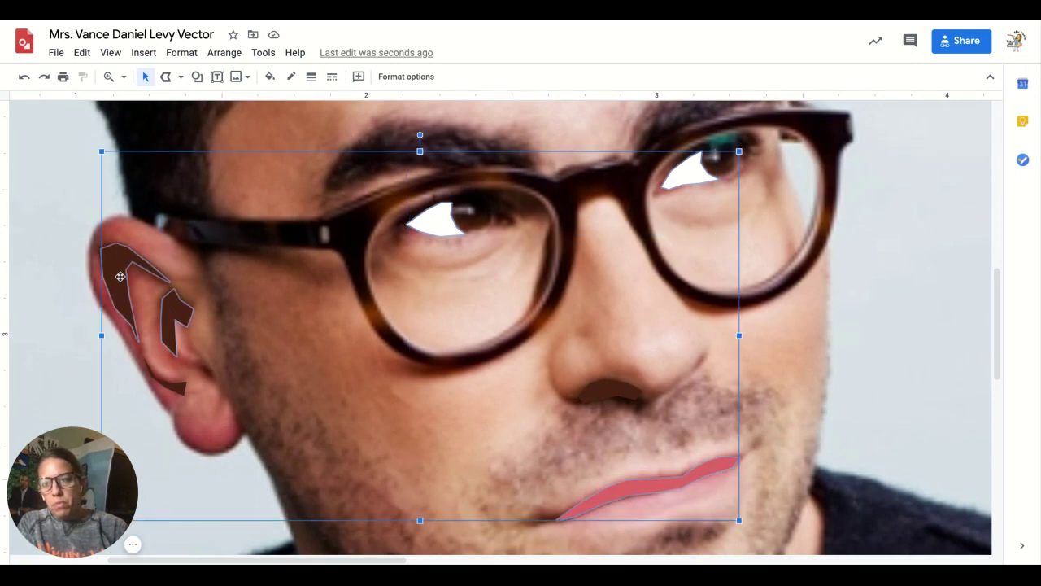
left_click(177, 392, "shift")
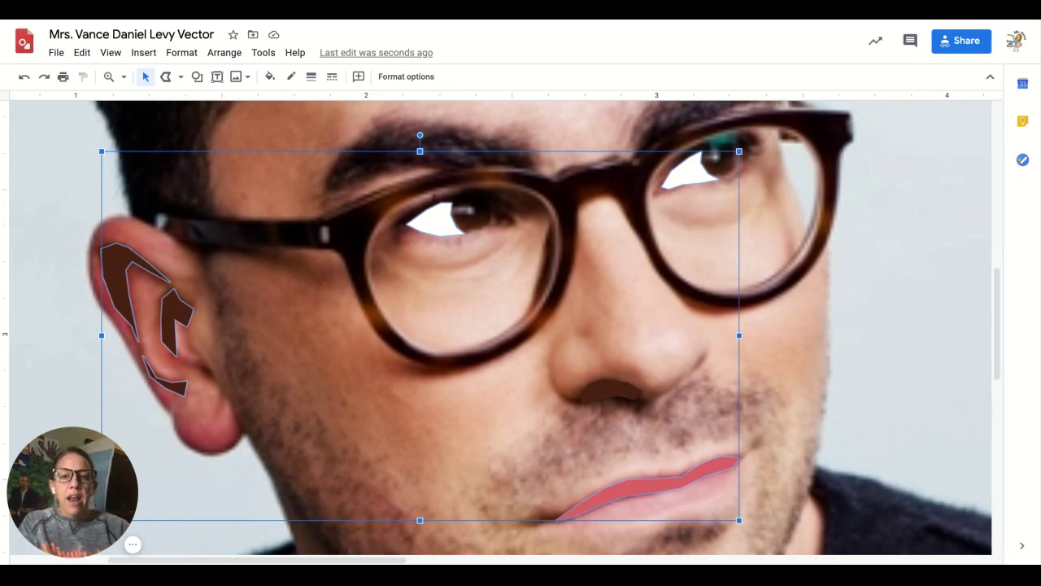
left_click(181, 54)
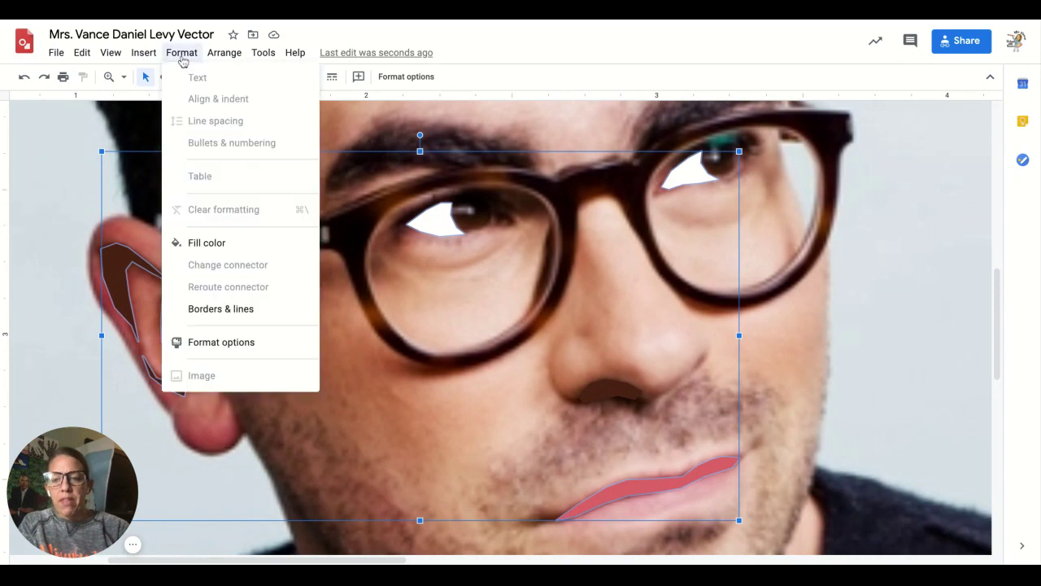
mouse_move(222, 56)
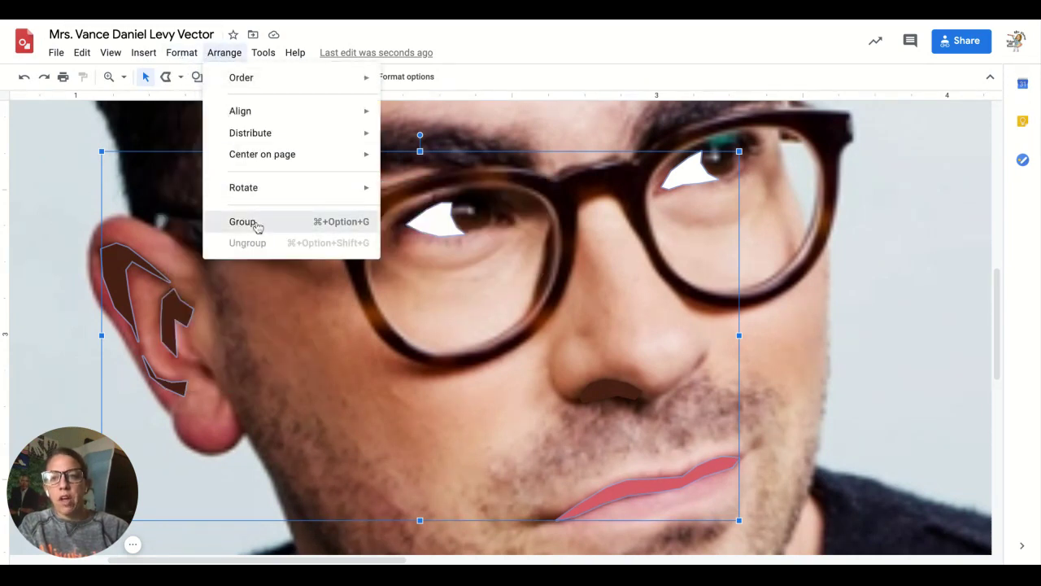
left_click(257, 228)
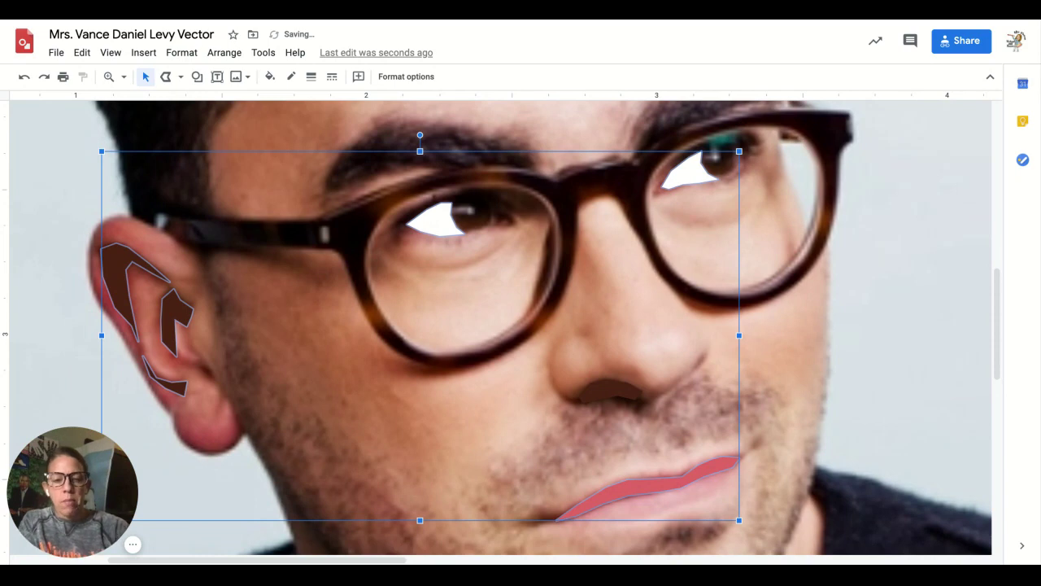
Step: Bring the photo behind the vector portrait to the front so it covers the drawn shapes
key("ctrl+alt+minus")
scroll(501, 325, "right", 10)
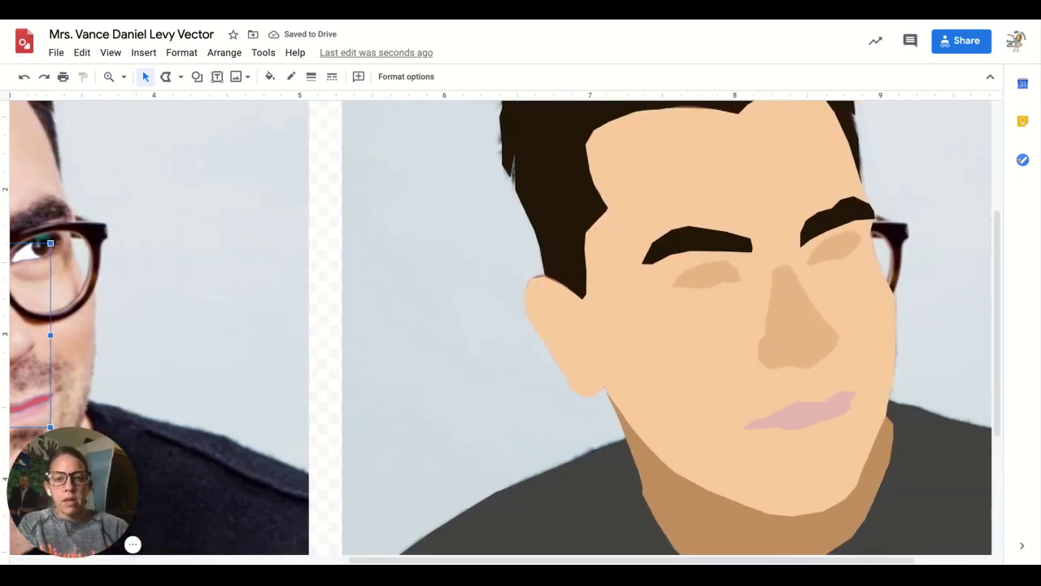
left_click(376, 226)
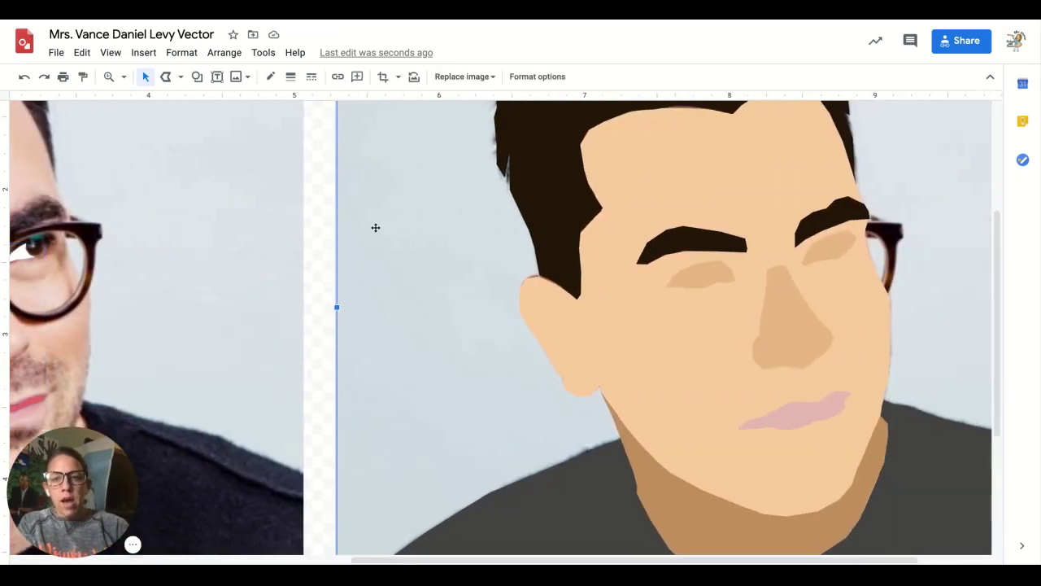
right_click(376, 228)
mouse_move(520, 328)
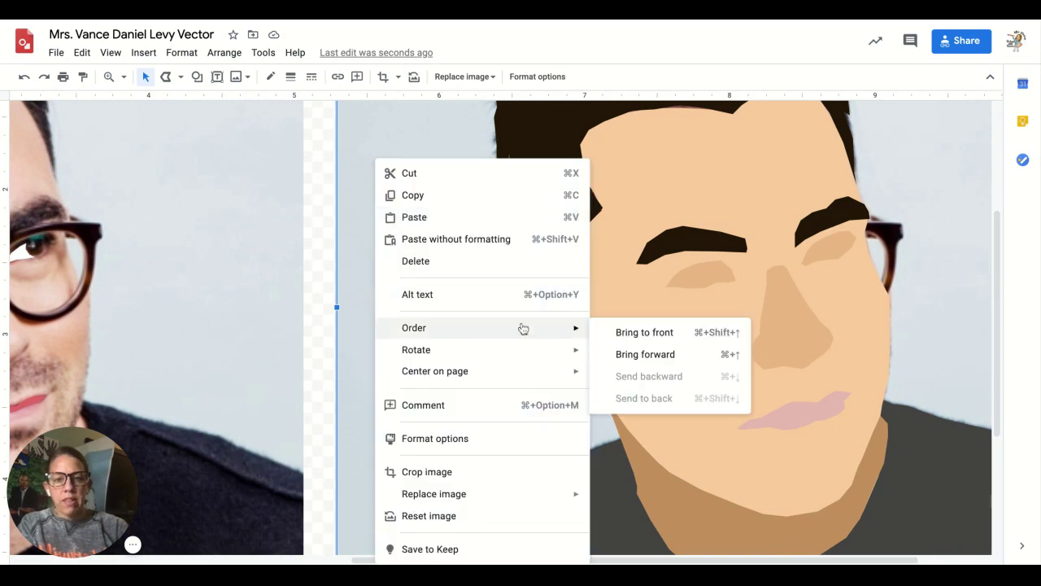
left_click(654, 334)
Step: Bring the grouped eye, lip and ear shapes on the original photo to the front
scroll(653, 336, "left", 8)
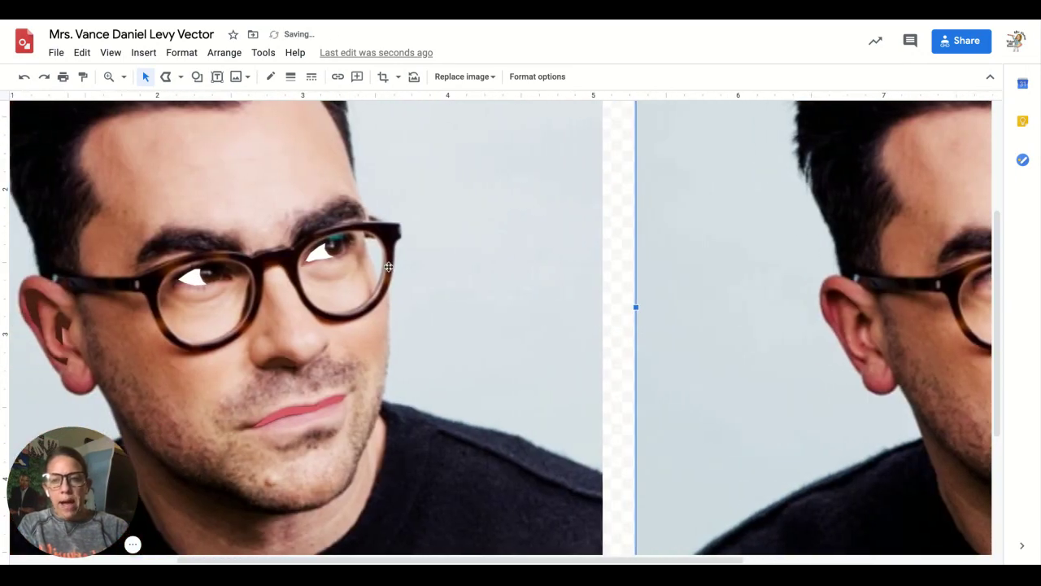
left_click(317, 254)
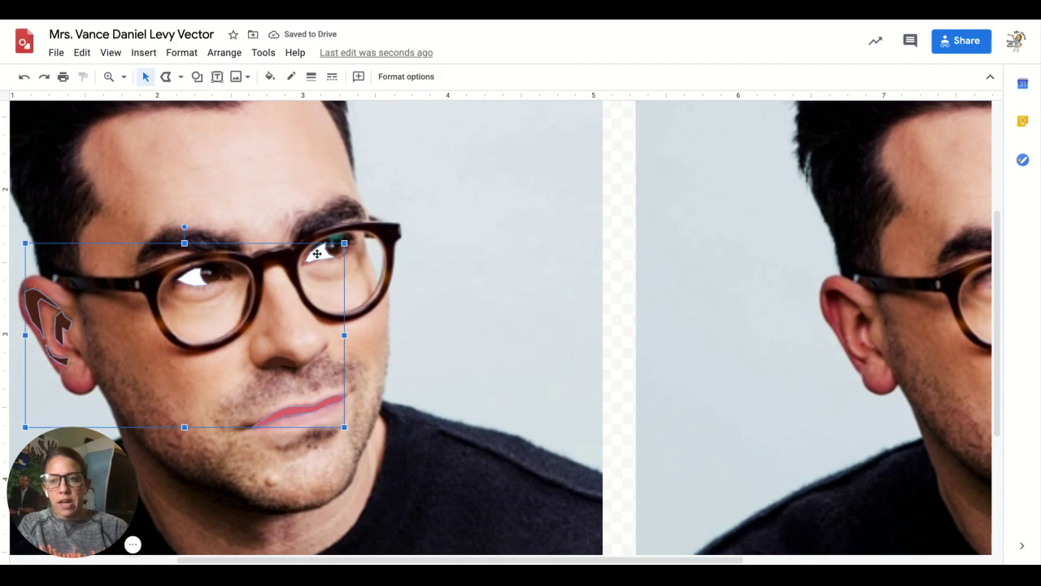
left_click(224, 53)
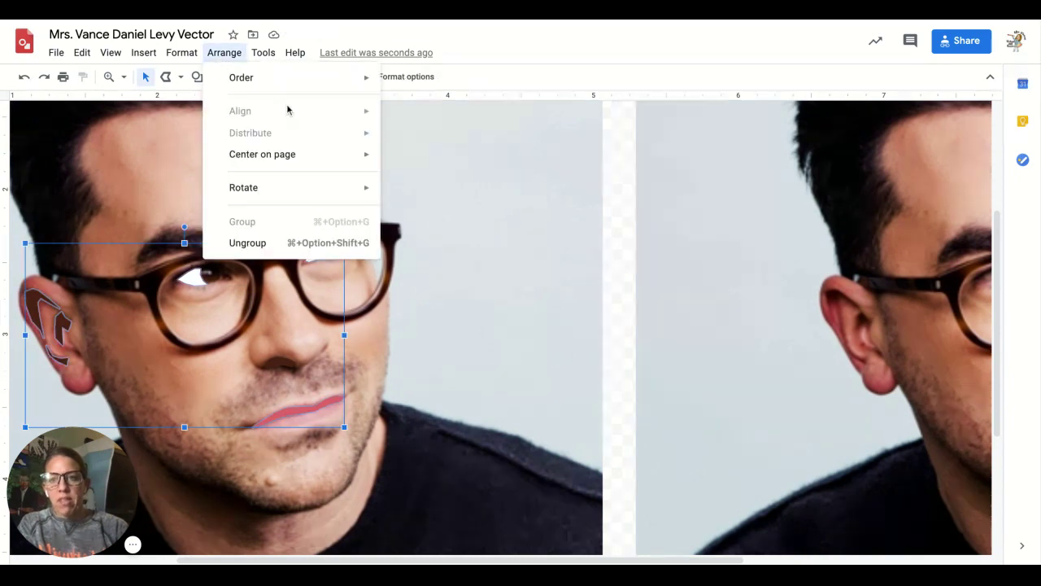
mouse_move(287, 78)
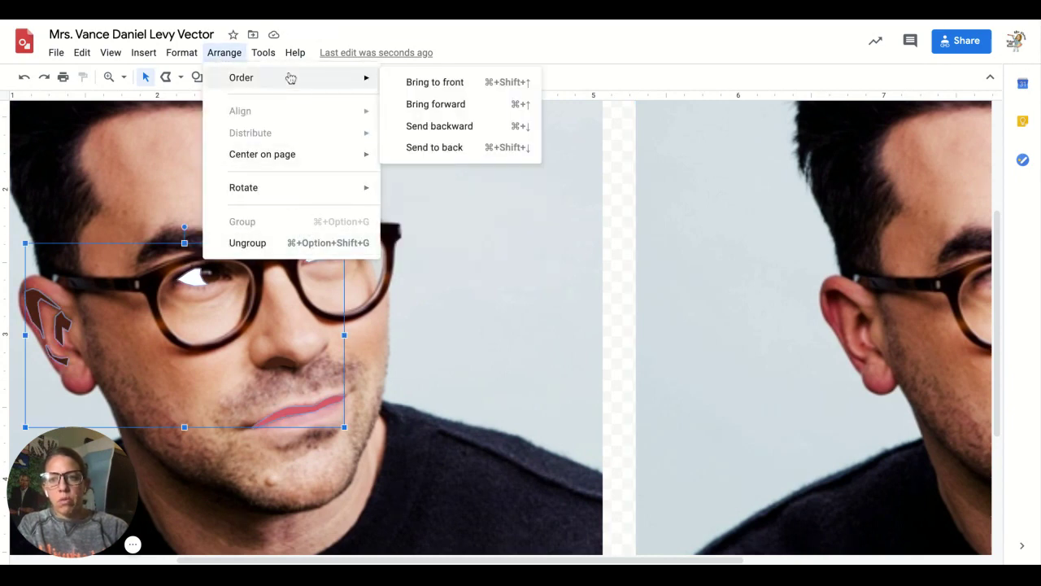
left_click(436, 83)
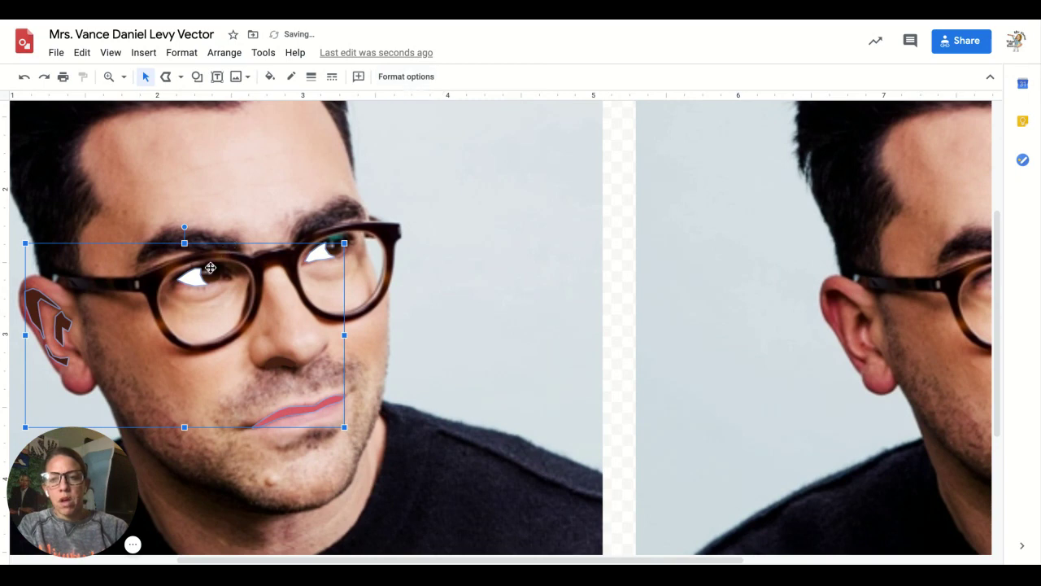
Step: Move the grouped facial details from the original photo onto the matching face in the second photo
left_click_drag(195, 276, 971, 276)
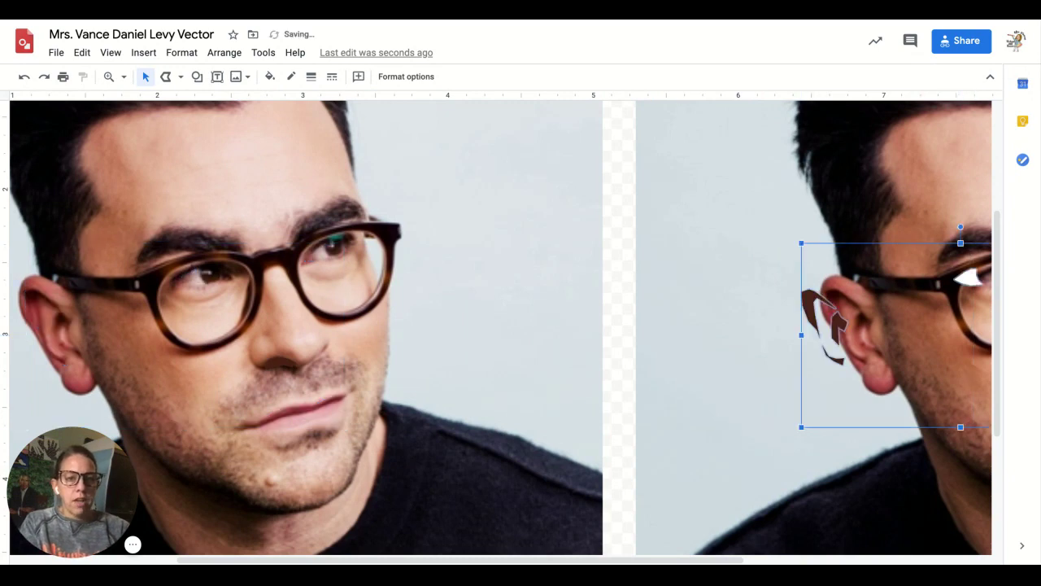
scroll(816, 332, "right", 5)
scroll(815, 329, "right", 3)
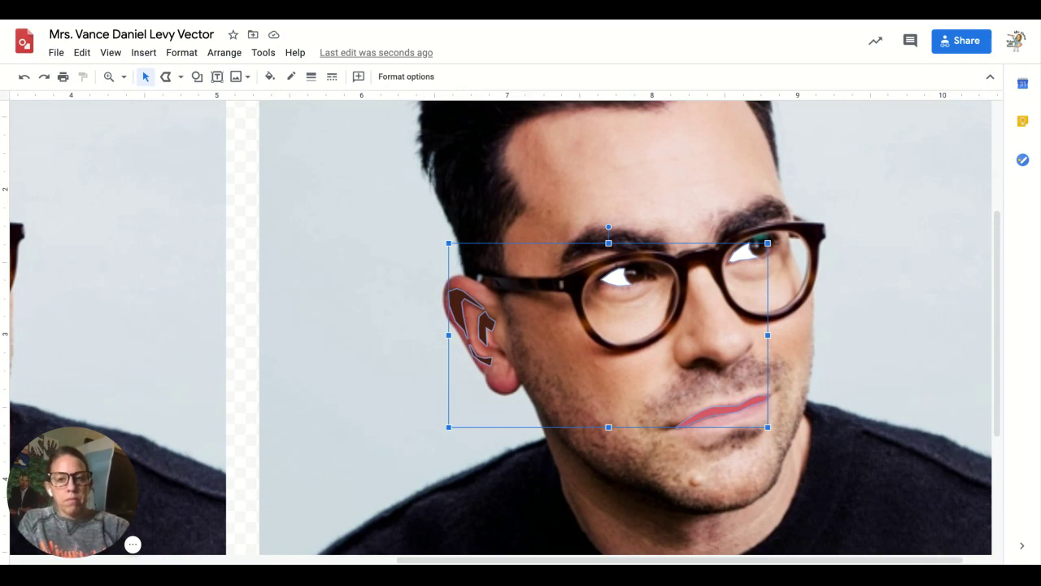
Step: Fine-tune the group's horizontal position until the ear, eye and lip shapes line up with the second photo's features
key("ctrl+alt+plus")
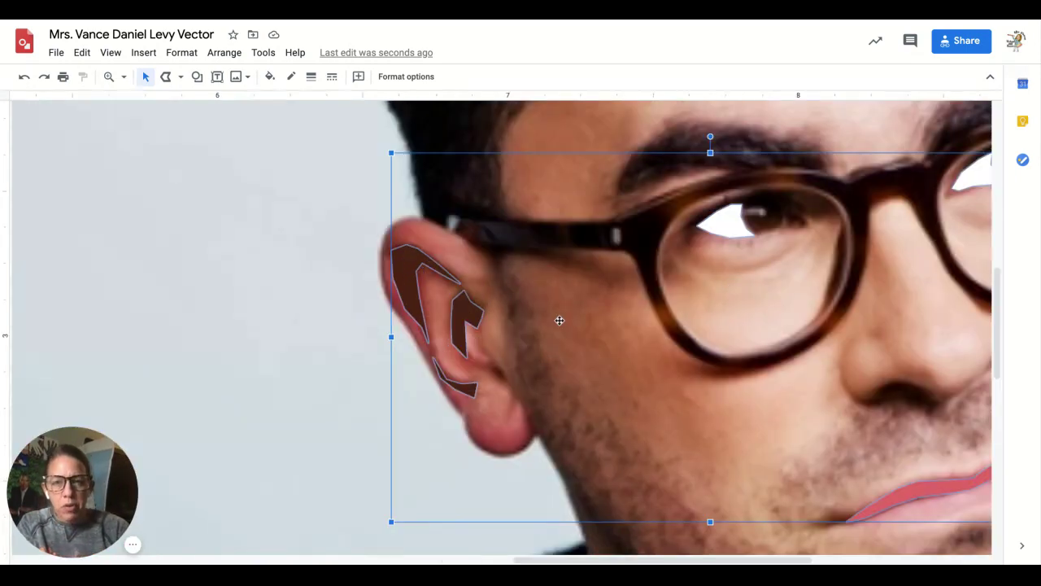
left_click(405, 273)
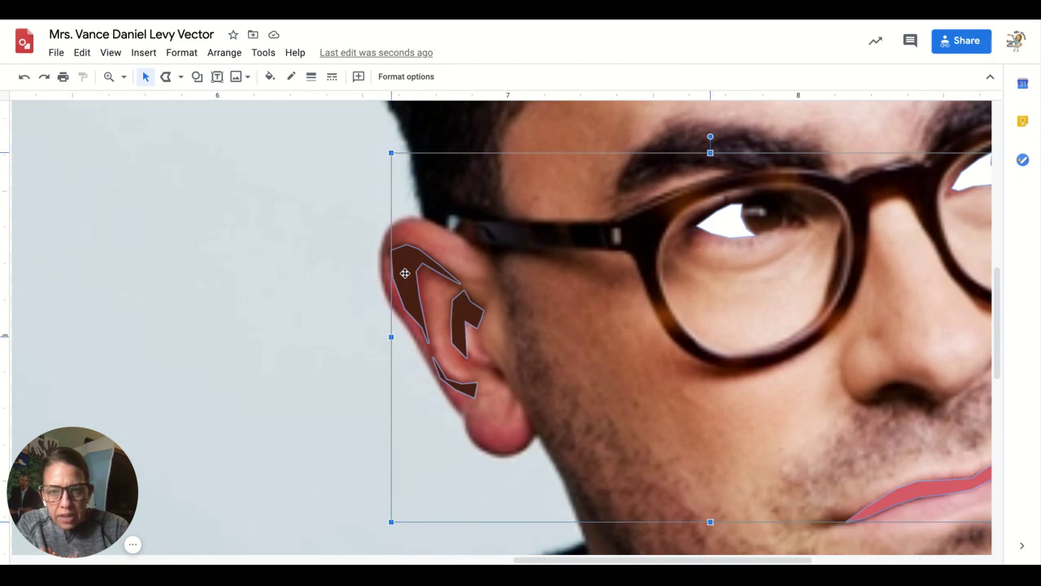
left_click_drag(405, 273, 407, 274)
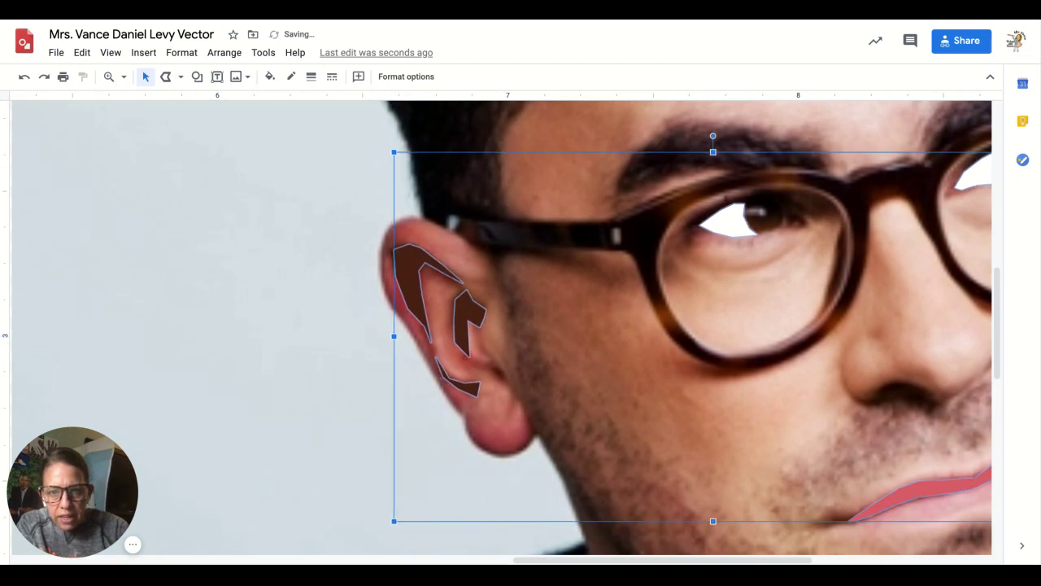
scroll(554, 329, "right", 5)
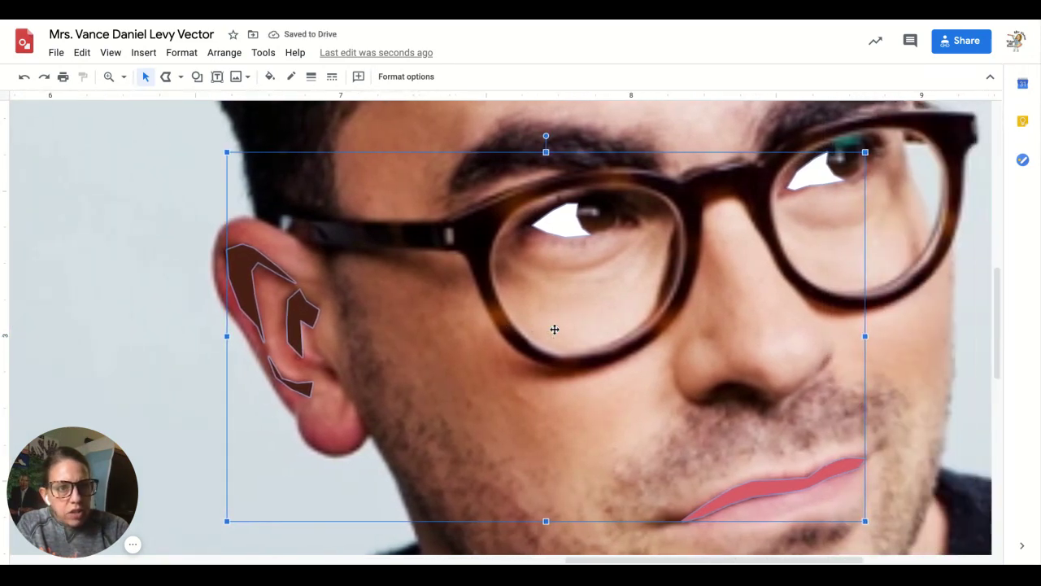
key("Left")
key("Left")
key("Left")
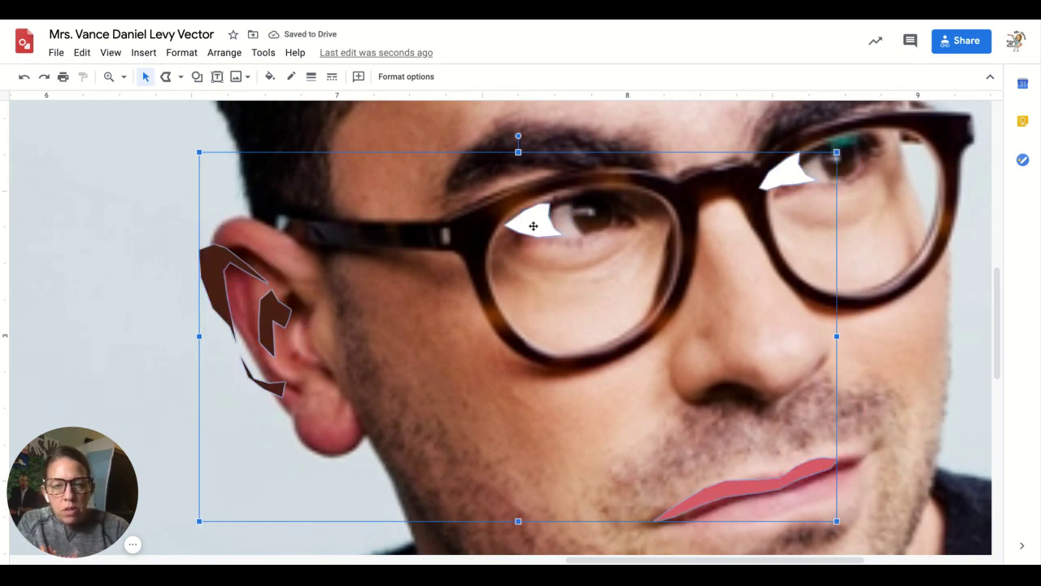
key("Right")
key("Right")
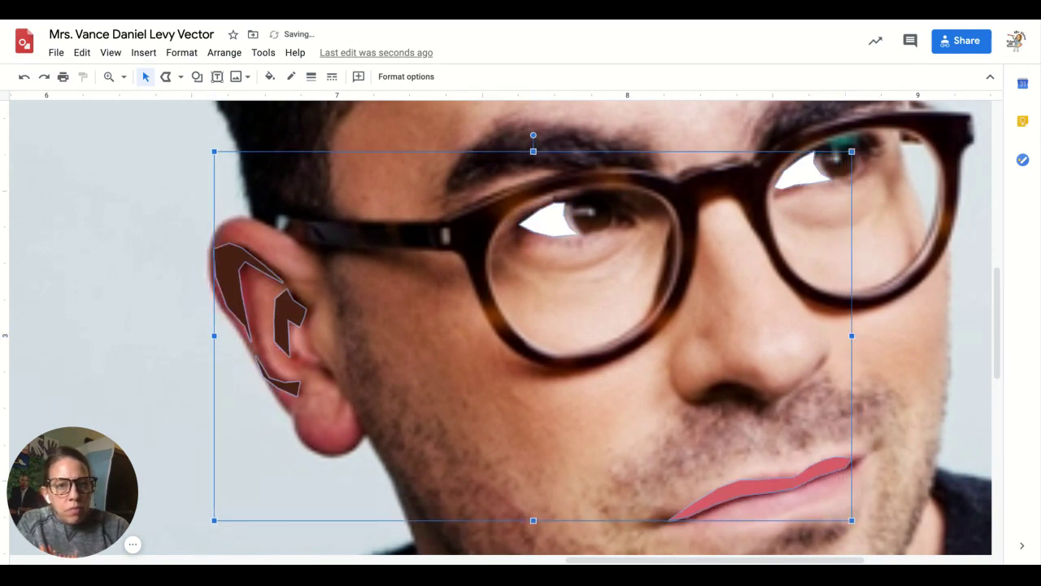
key("Right")
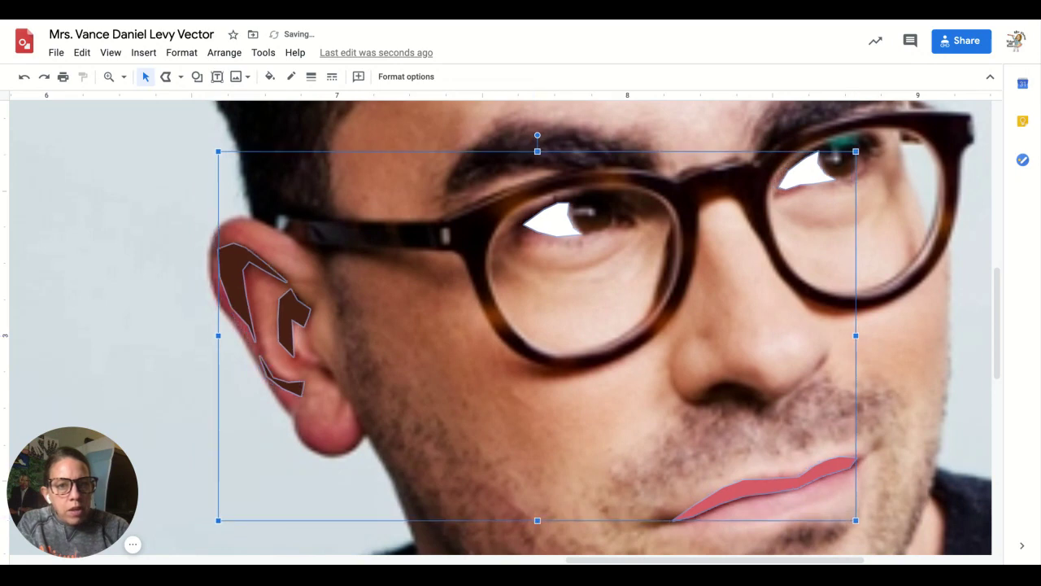
key("Right")
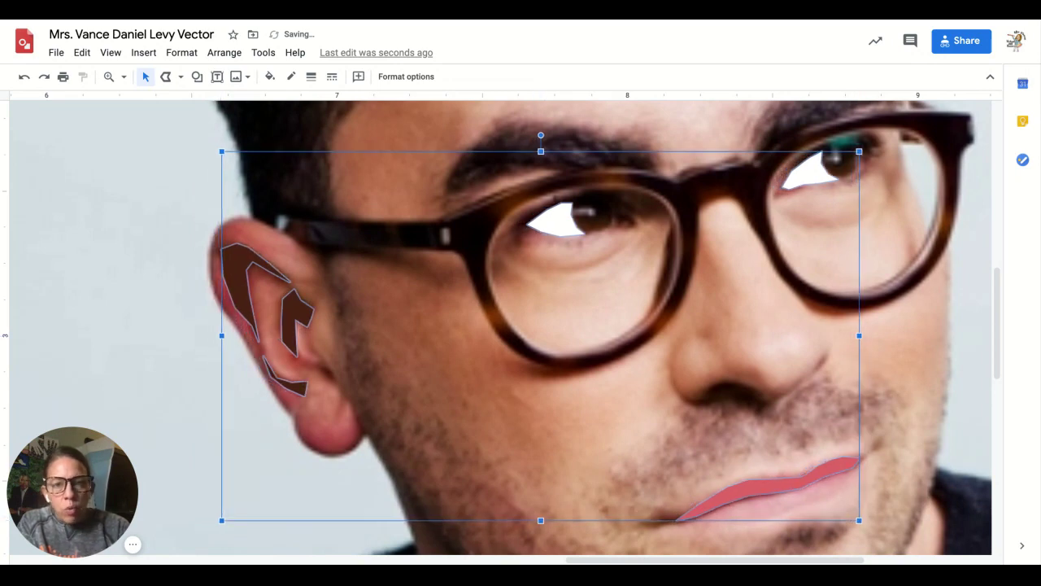
Step: Send the second photo to the back, behind the vector face and the grouped details
left_click(83, 202)
right_click(82, 203)
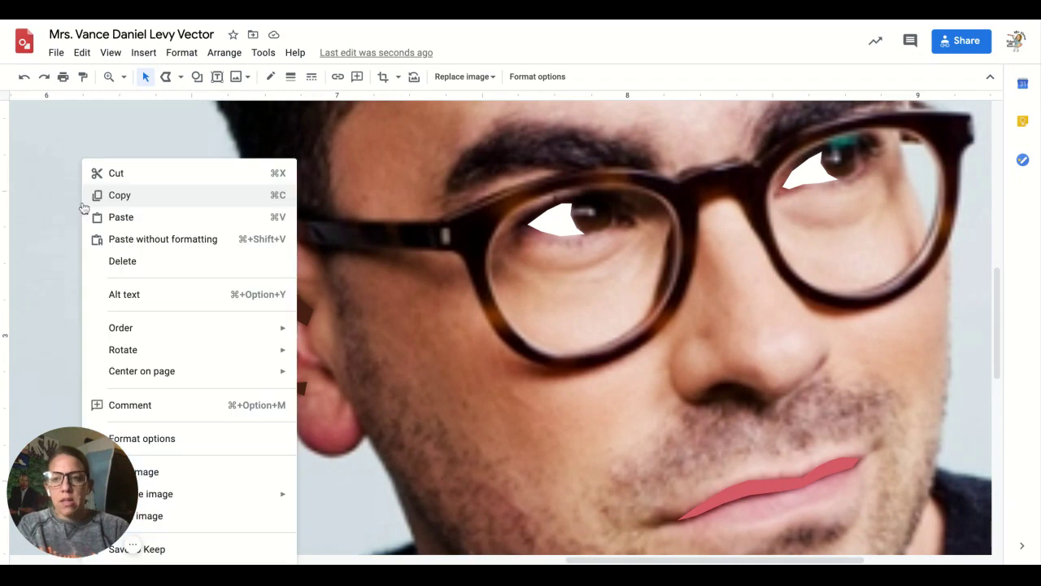
mouse_move(181, 328)
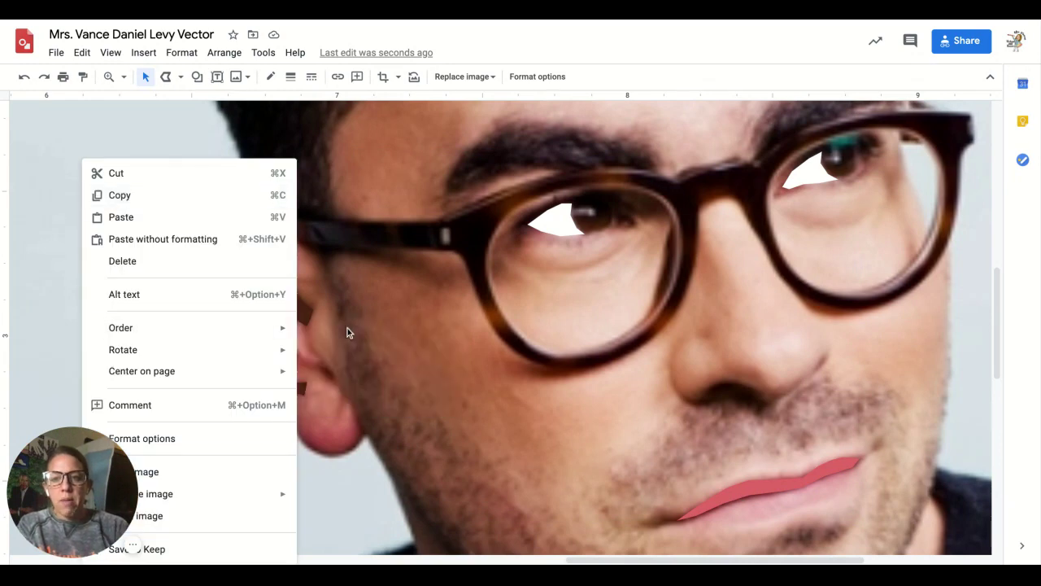
mouse_move(286, 329)
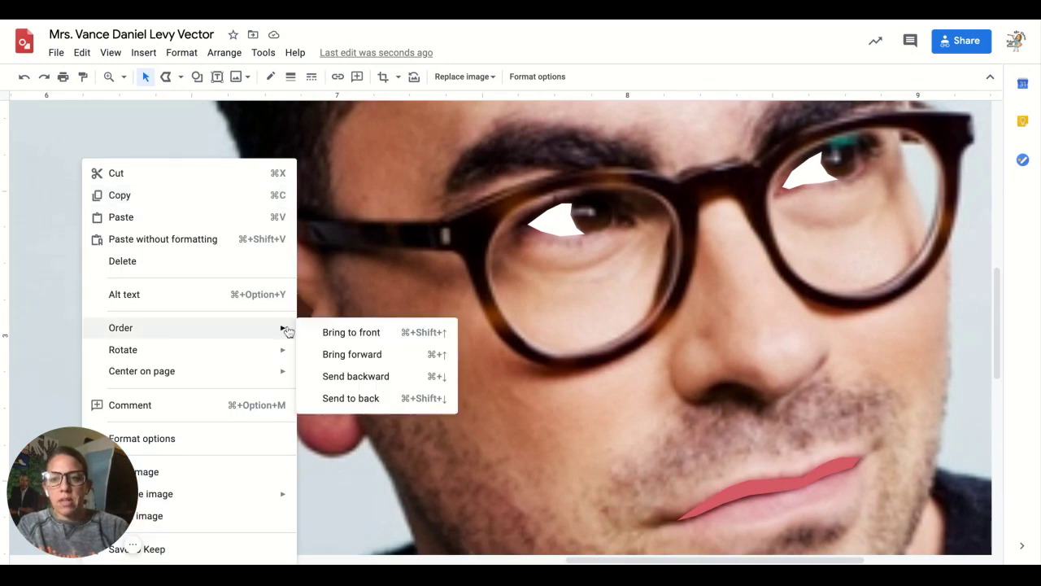
left_click(351, 402)
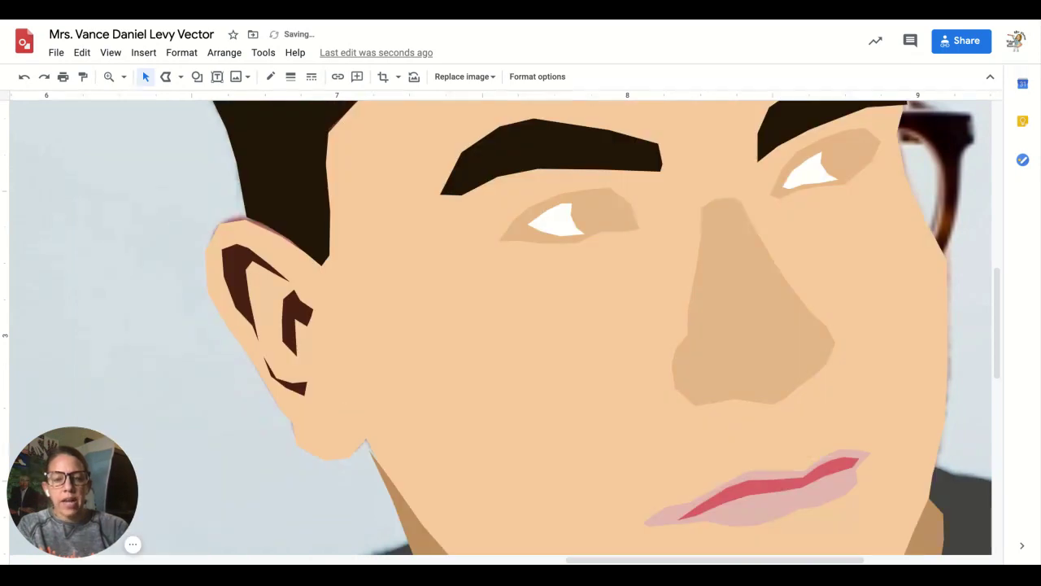
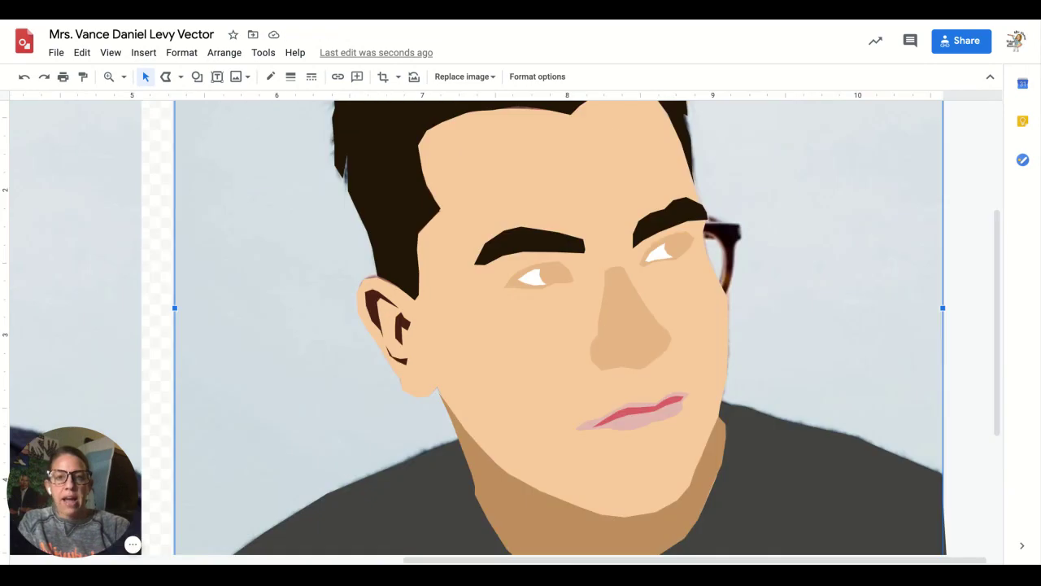
Step: Compare the vector portrait with the original photo, and examine the original's eyes behind the glasses up close
key("ctrl+alt+minus")
scroll(498, 326, "left", 3)
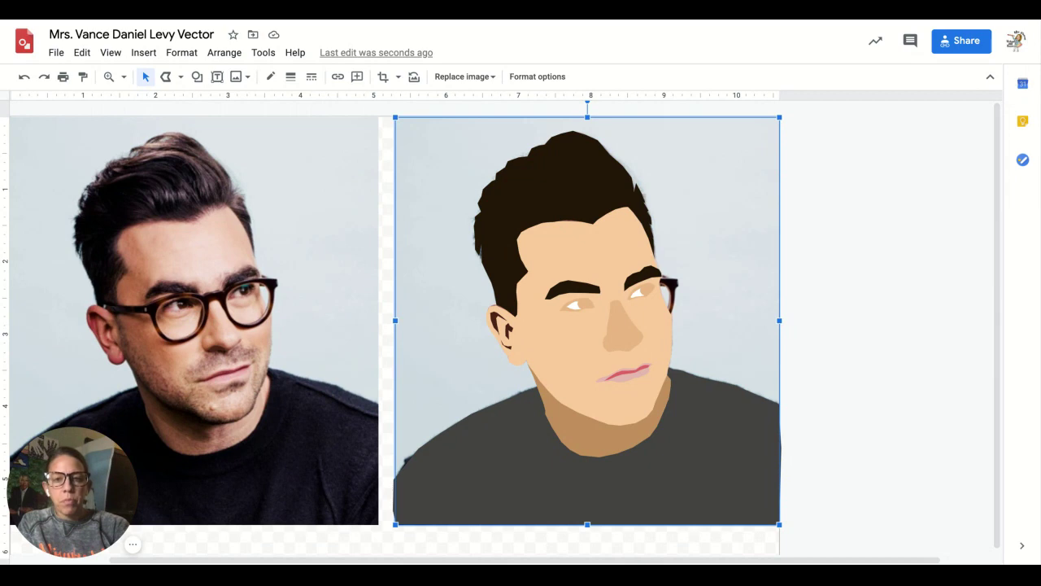
scroll(520, 325, "left", 3)
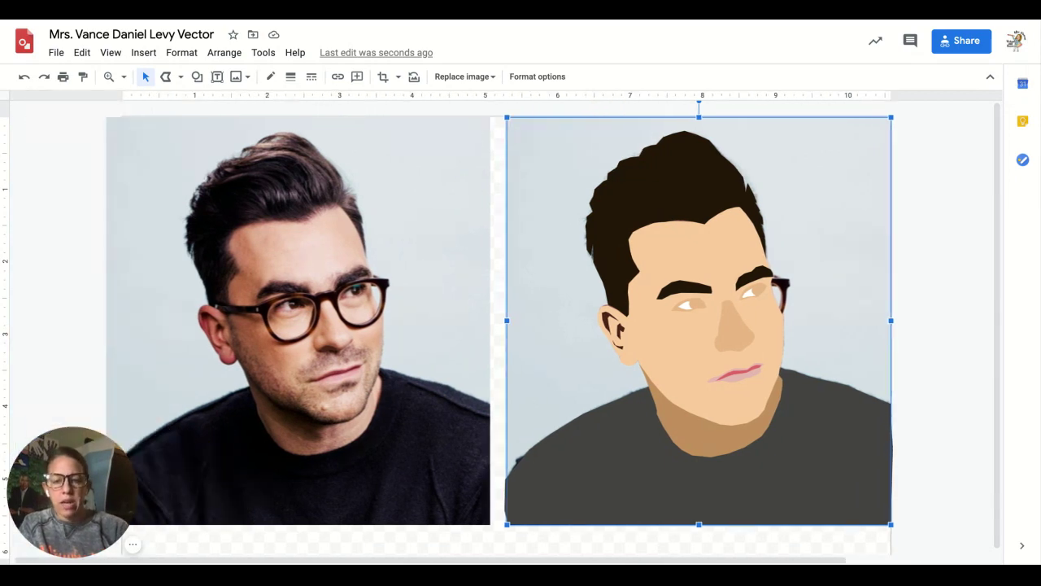
key("ctrl+alt+equal")
scroll(521, 325, "left", 5)
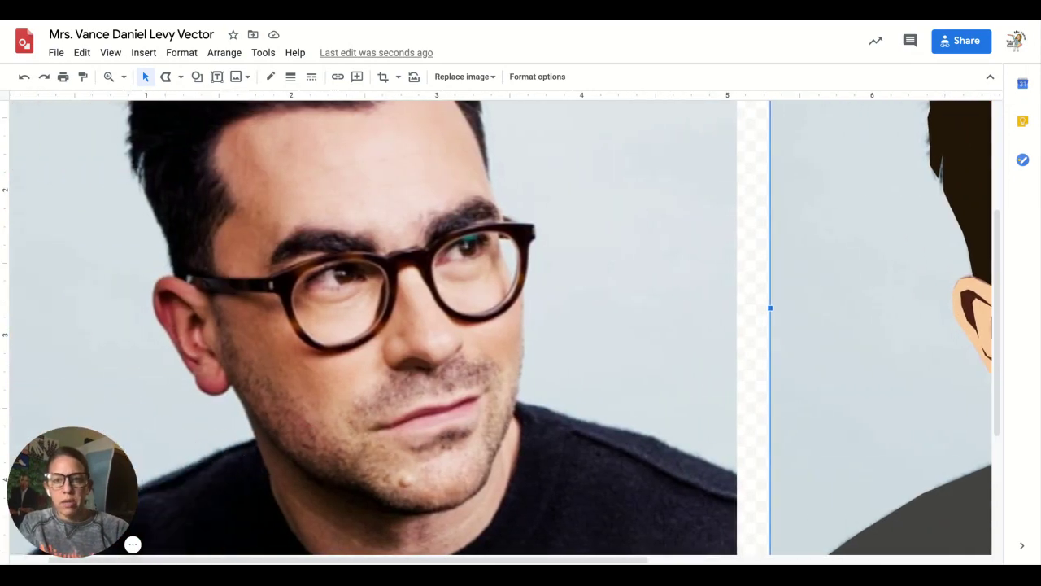
key("ctrl+alt+equal")
scroll(501, 327, "left", 3)
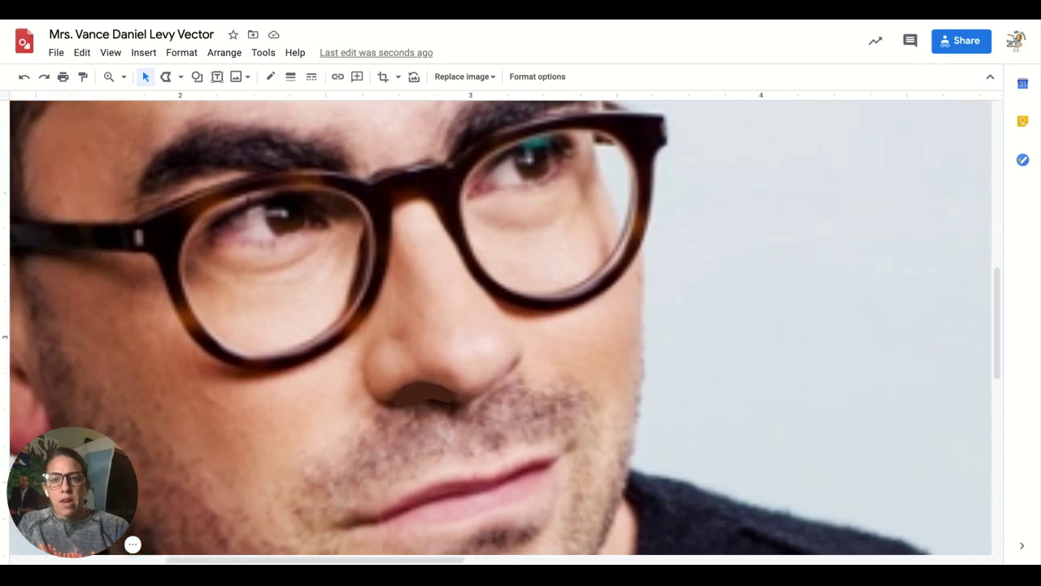
key("ctrl+alt+equal")
scroll(505, 328, "up", 4)
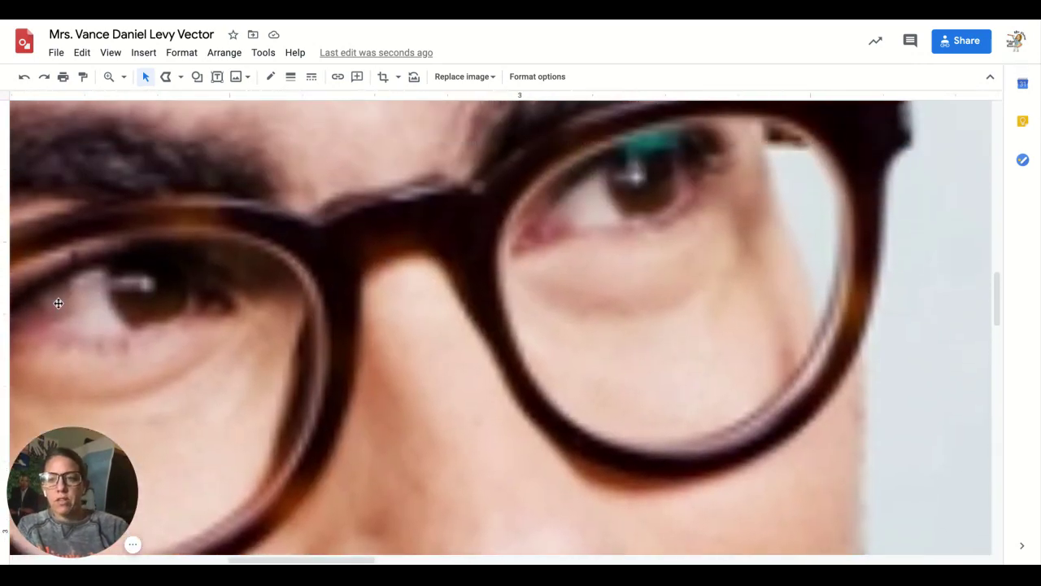
Step: Trace the iris of the photo's left eye as a closed polyline shape, following its rounded edge behind the glasses
scroll(58, 303, "left", 3)
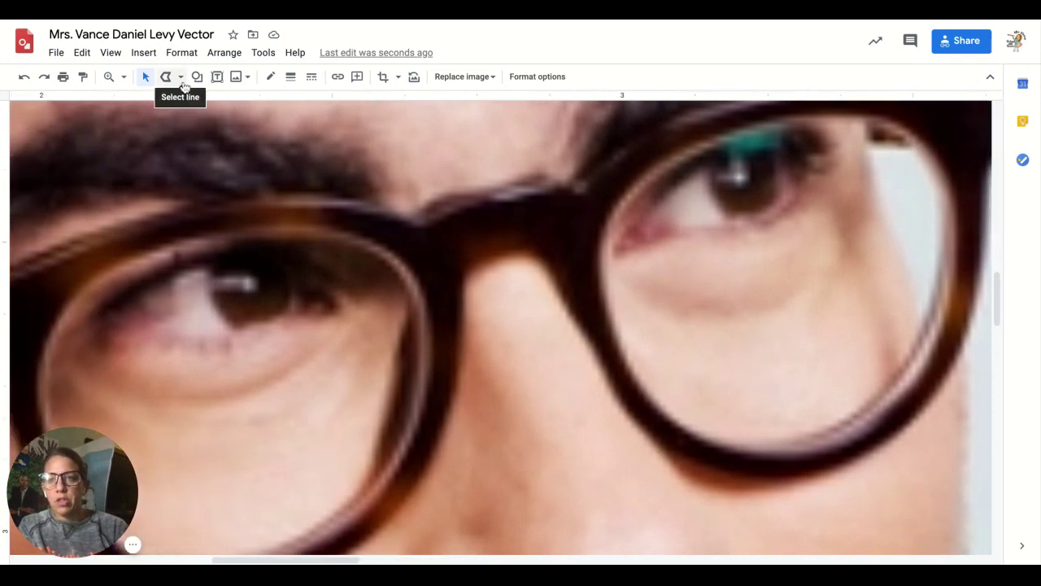
left_click(181, 78)
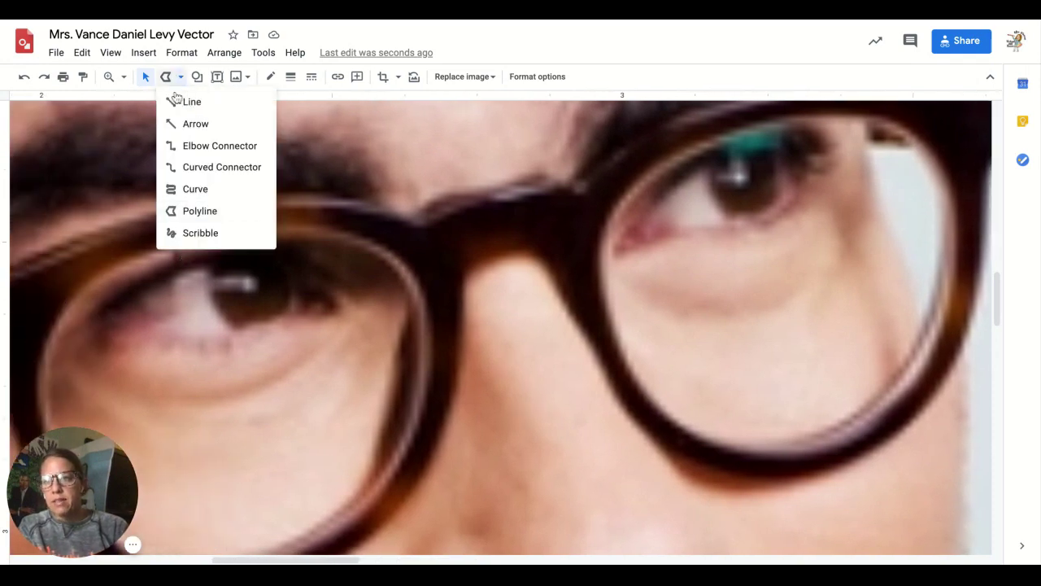
left_click(184, 212)
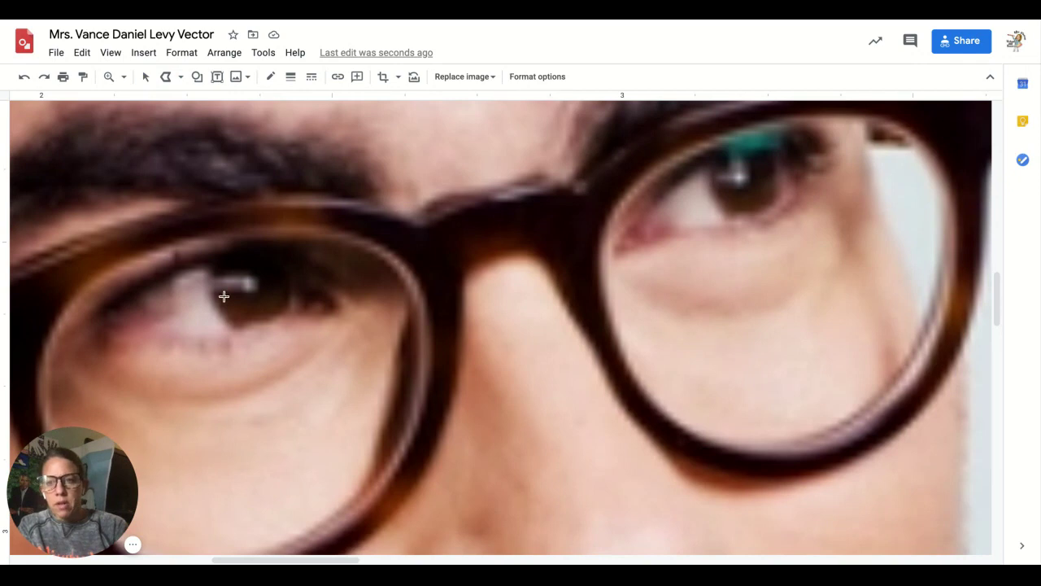
left_click(209, 266)
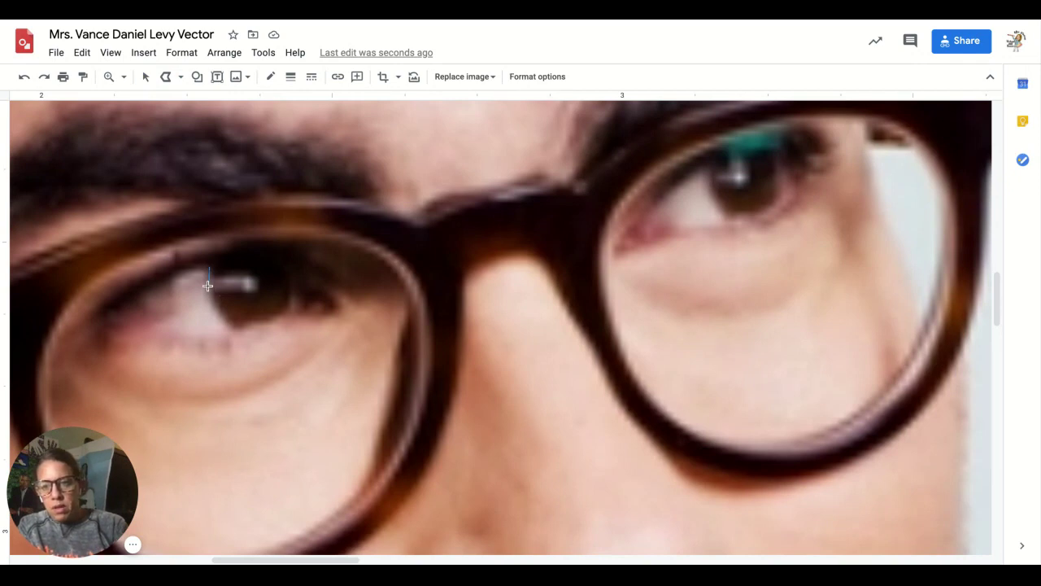
left_click(207, 291)
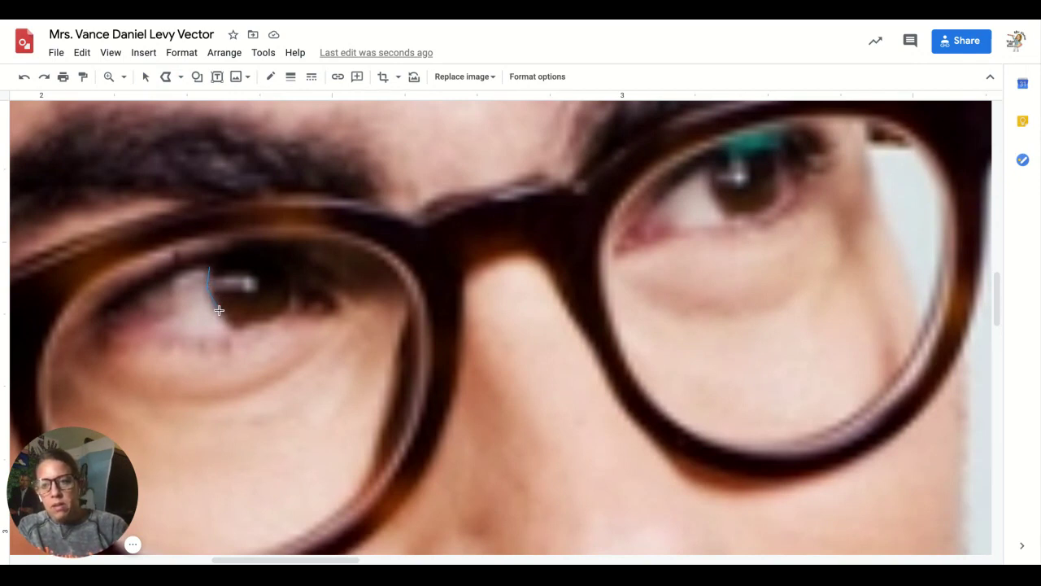
left_click(242, 330)
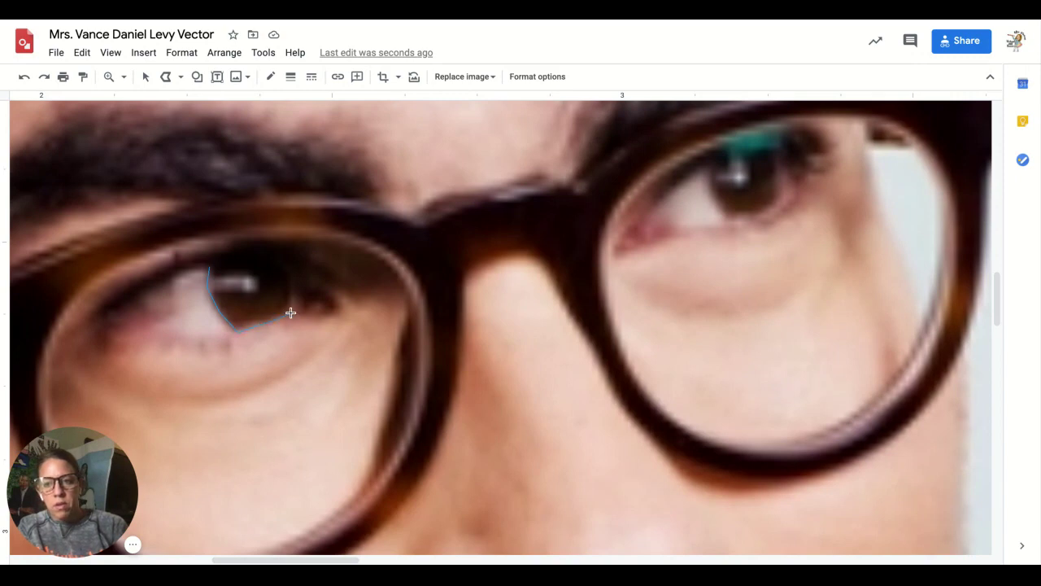
left_click(291, 313)
left_click(286, 252)
left_click(268, 241)
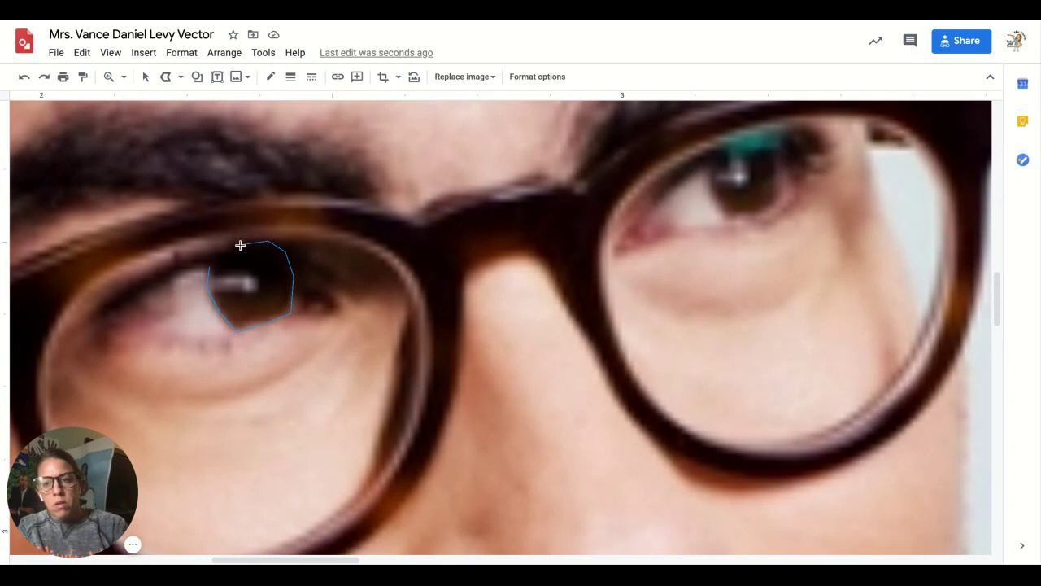
left_click(227, 246)
left_click(212, 266)
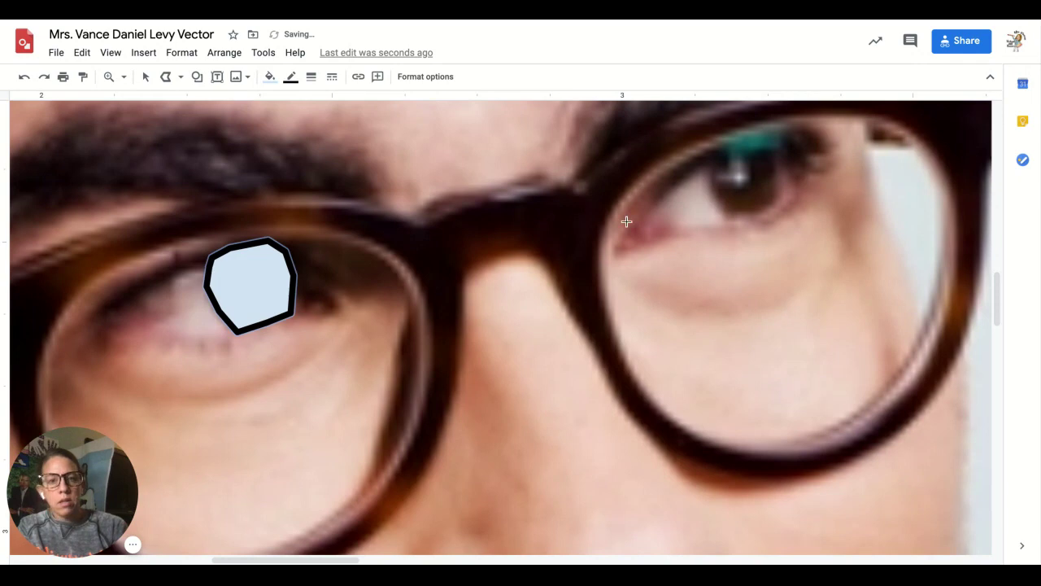
Step: Fill the traced iris with the custom dark brown and make its outline transparent
left_click(270, 77)
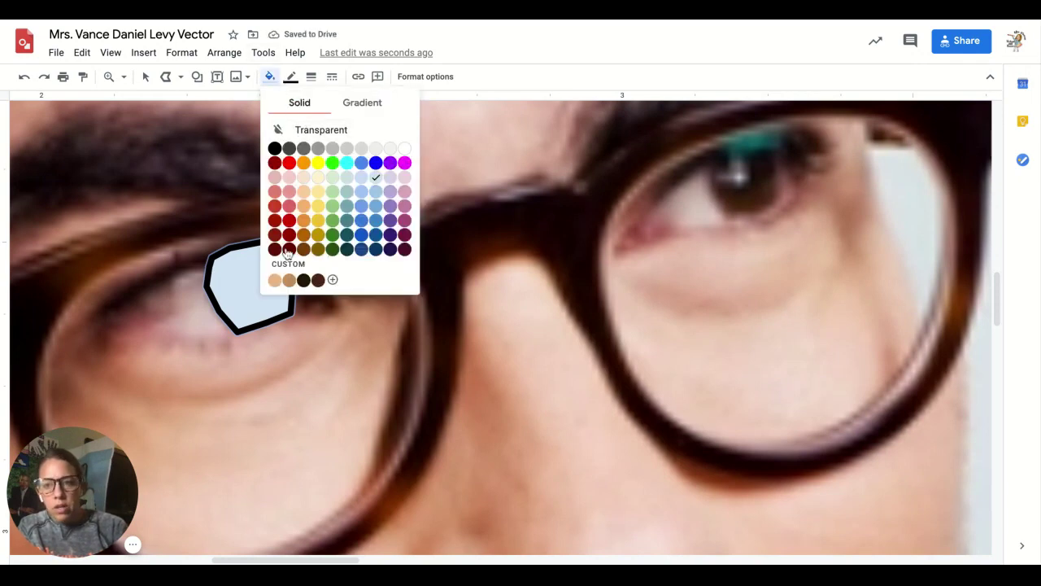
left_click(318, 280)
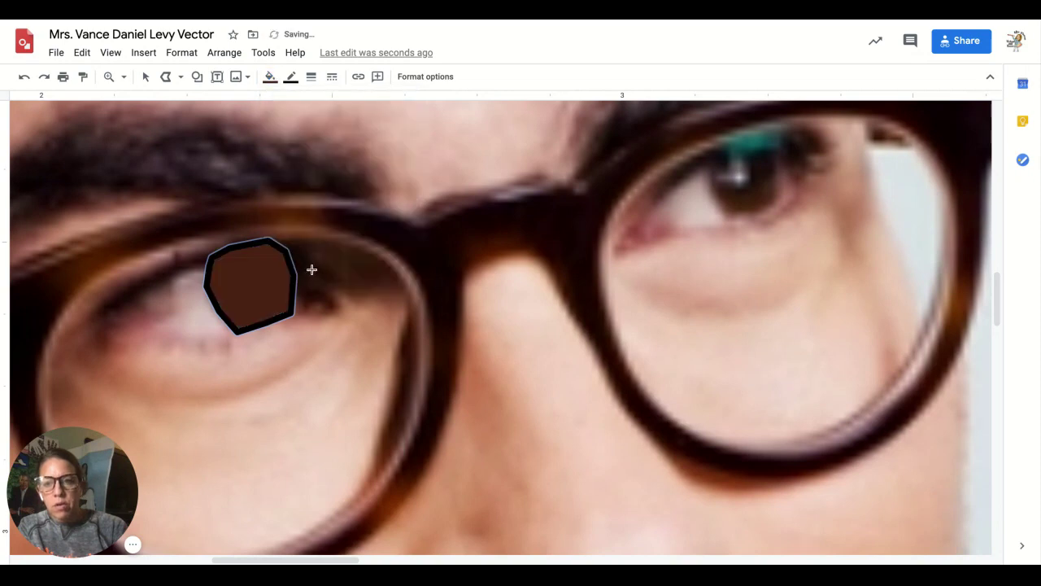
left_click(291, 78)
left_click(310, 106)
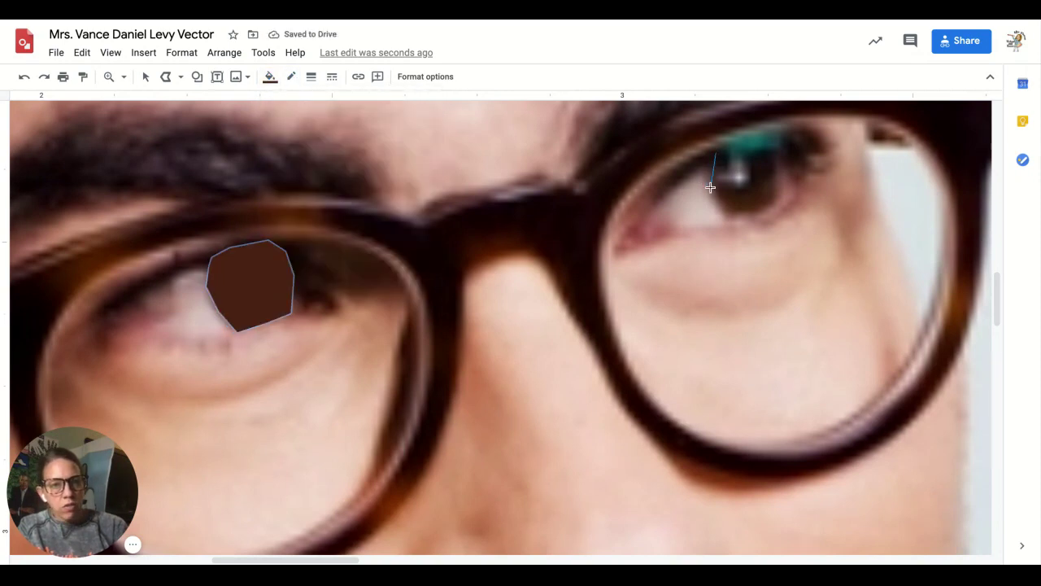
Step: Trace the iris of the photo's right eye as a closed polyline shape in the same dark brown
left_click(707, 161)
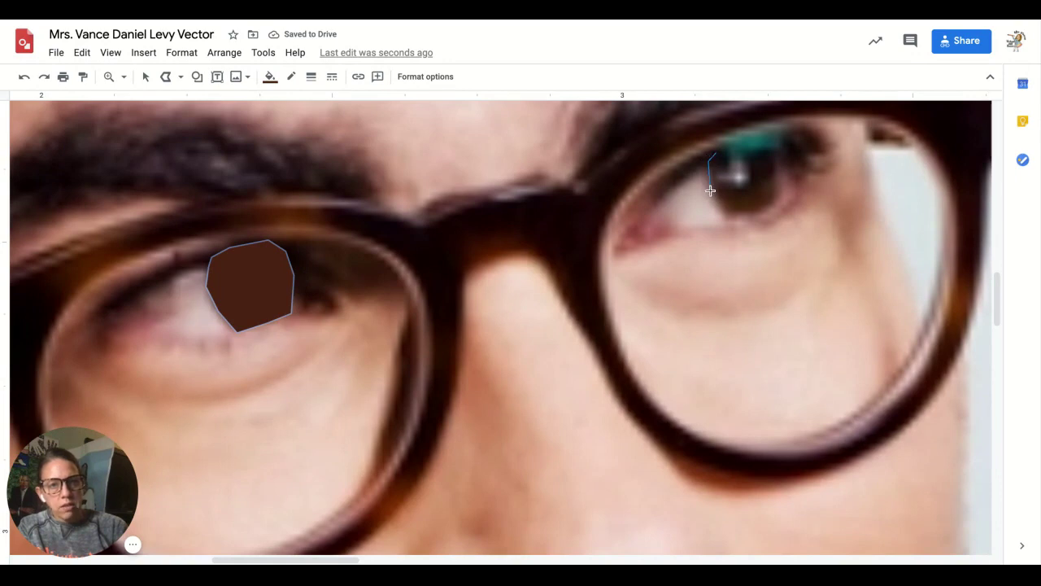
left_click(727, 212)
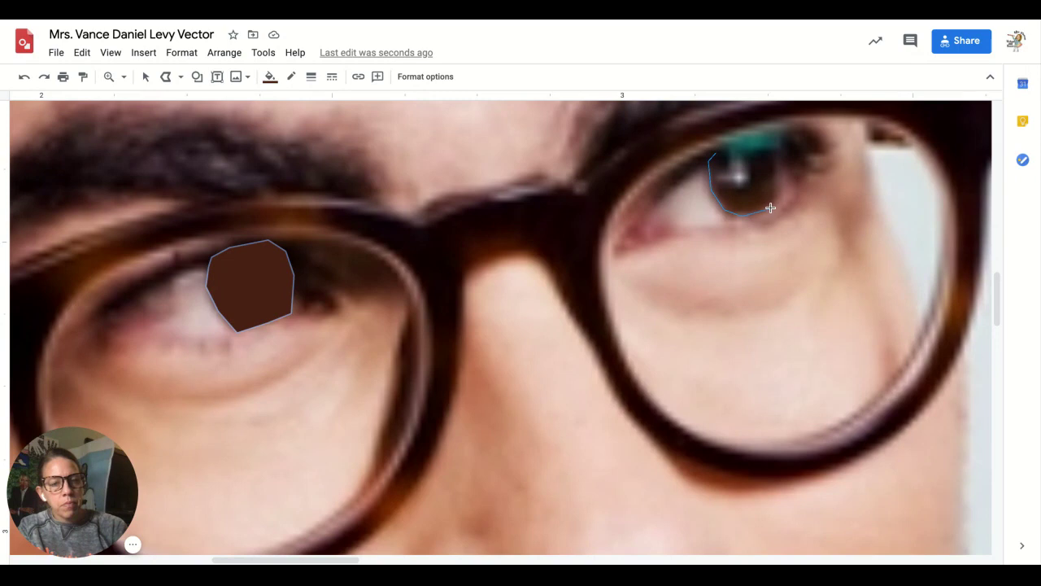
left_click(770, 208)
left_click(777, 155)
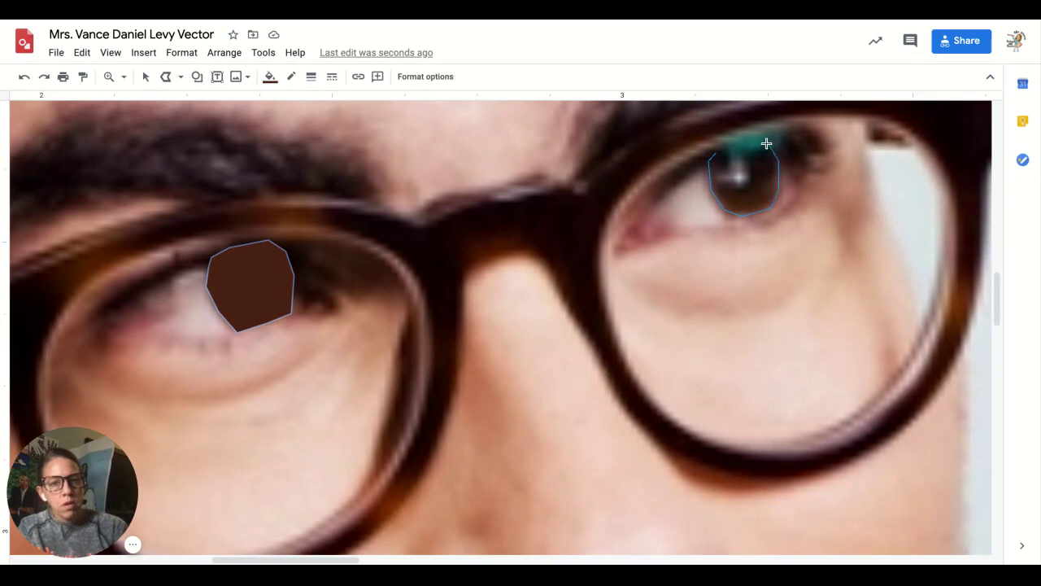
left_click(720, 151)
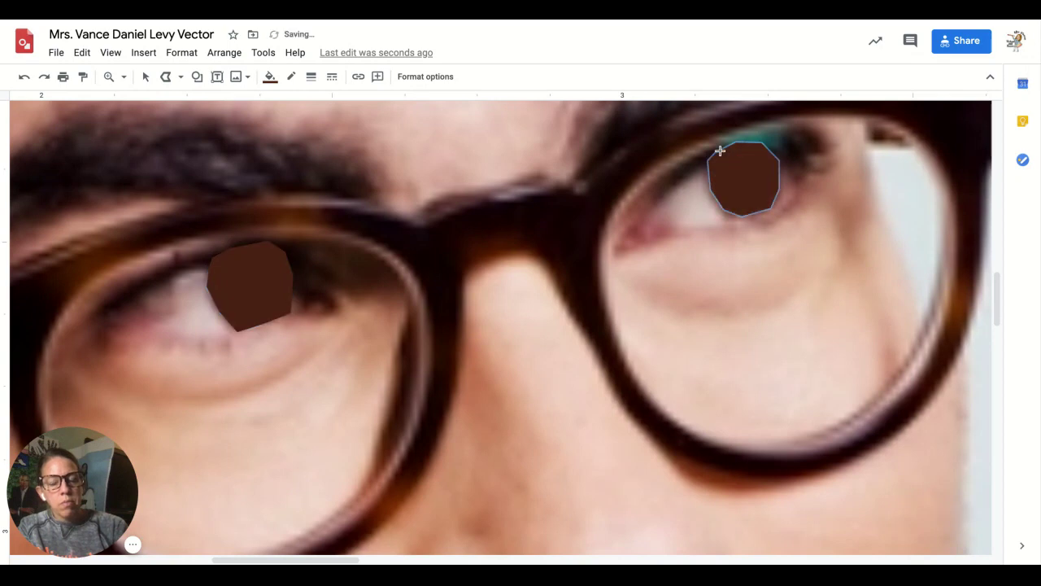
Step: Draw a small closed polygon for the pupil inside the left eye's brown iris and fill it black
left_click(249, 266)
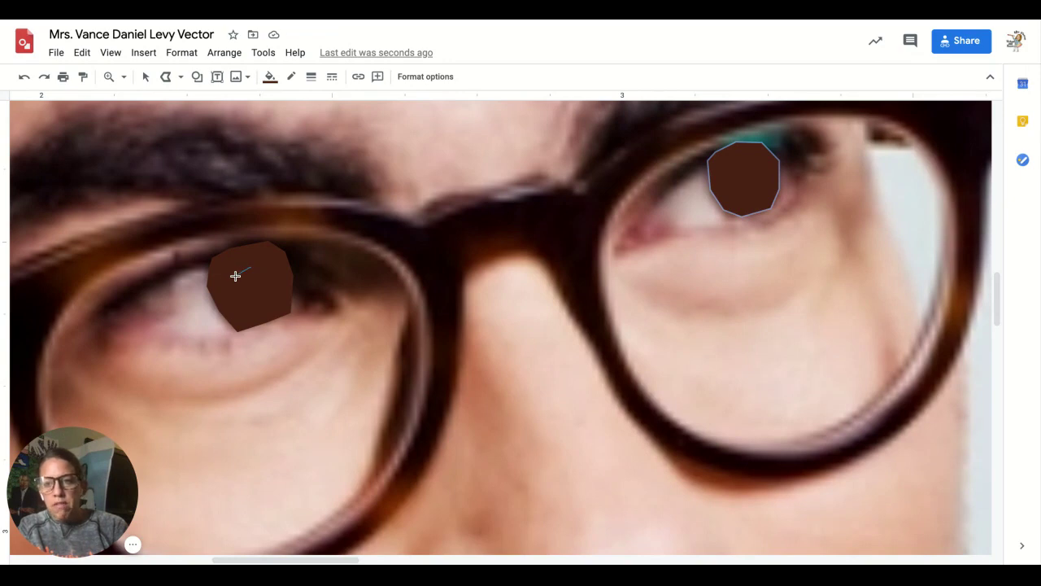
left_click(235, 275)
left_click(239, 298)
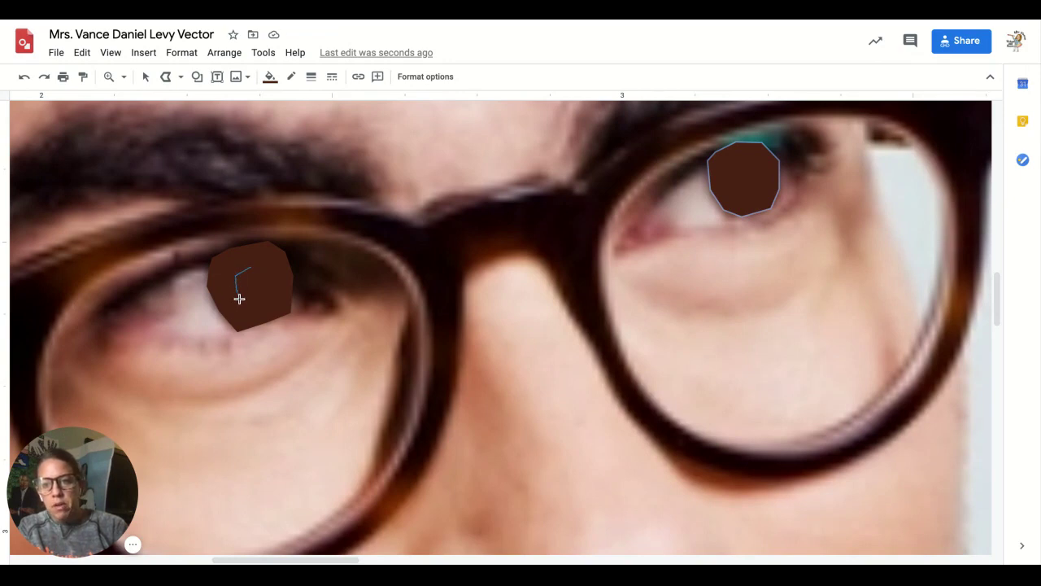
left_click(262, 292)
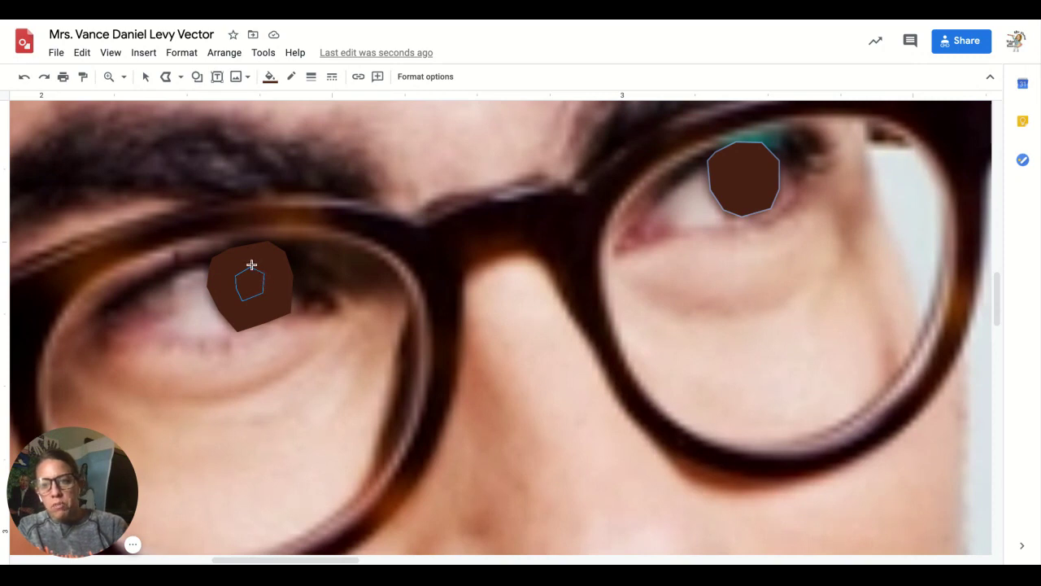
left_click(252, 265)
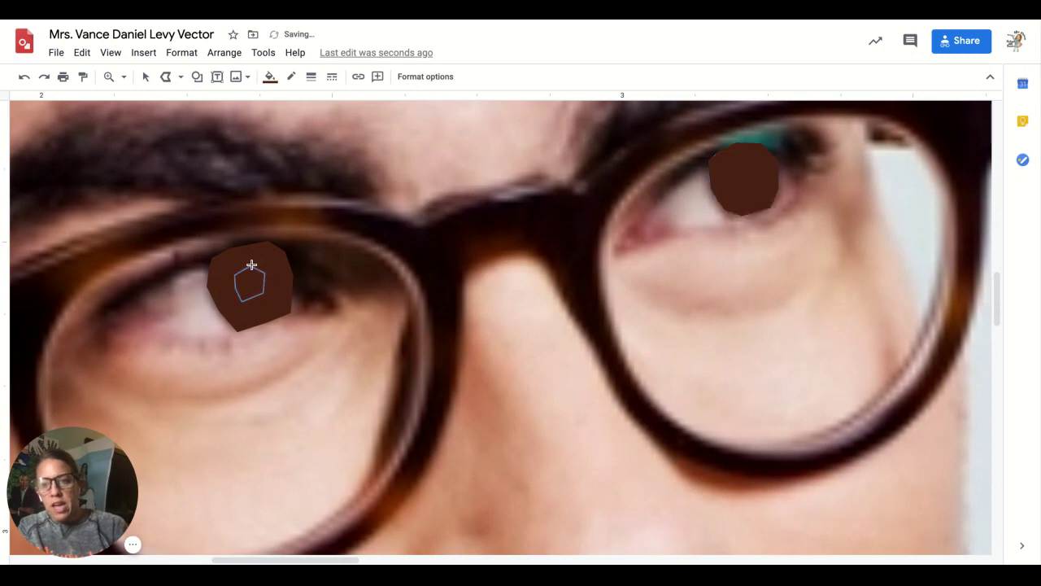
left_click(270, 76)
left_click(273, 147)
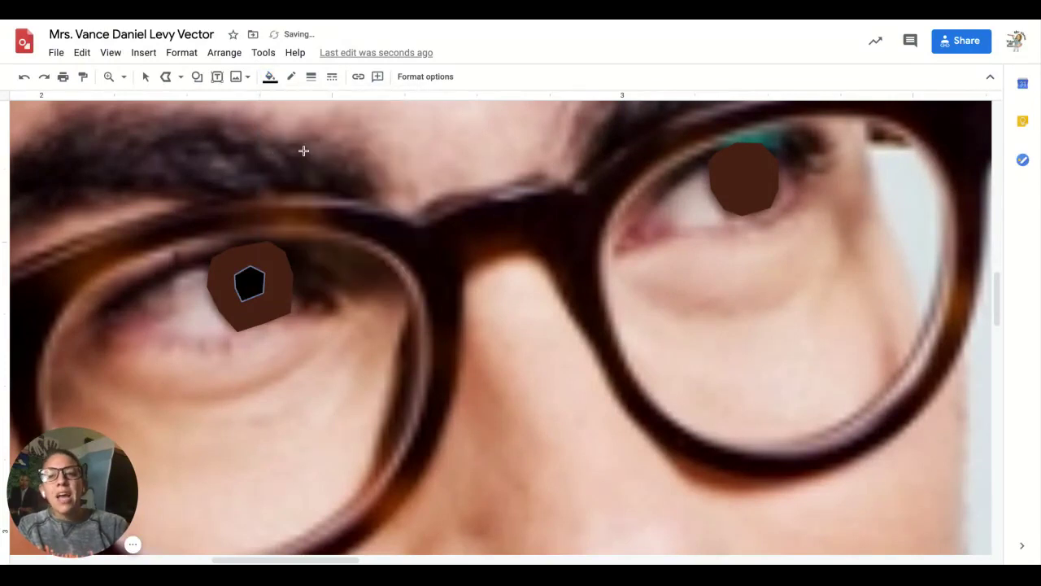
Step: Draw a small closed black polygon for the pupil inside the right eye's brown iris
left_click(736, 167)
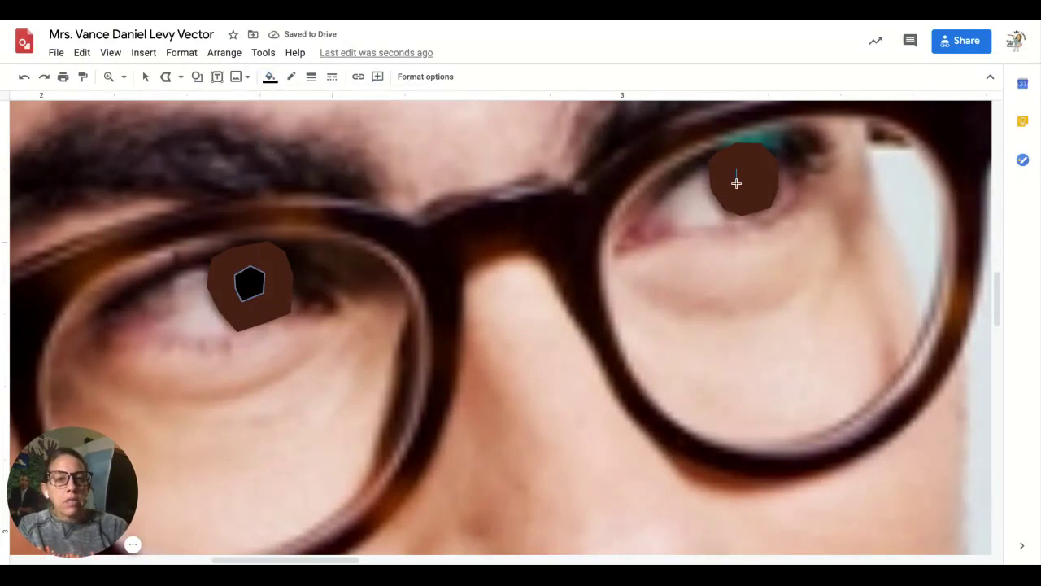
left_click(734, 182)
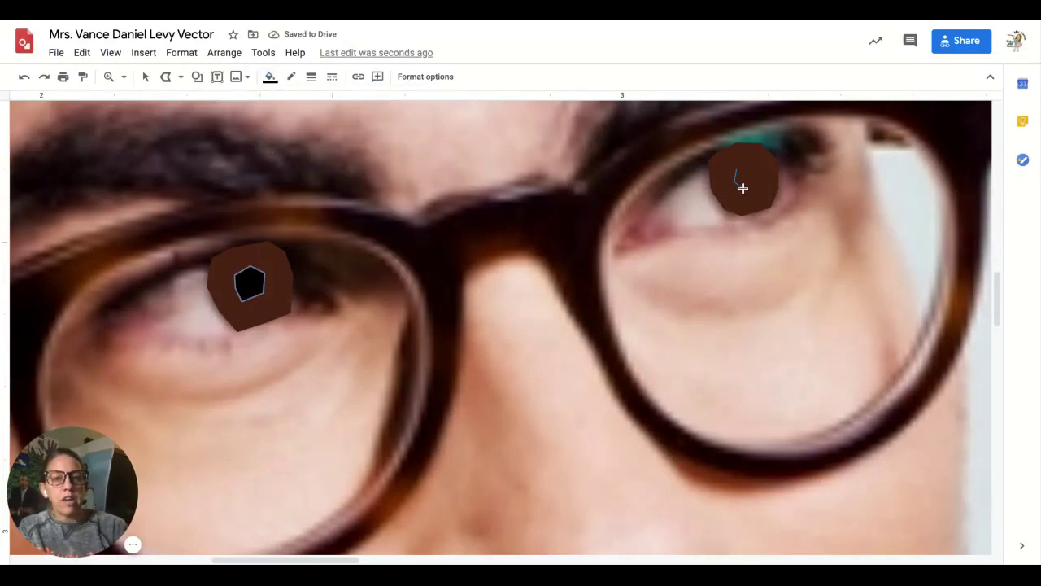
left_click(756, 187)
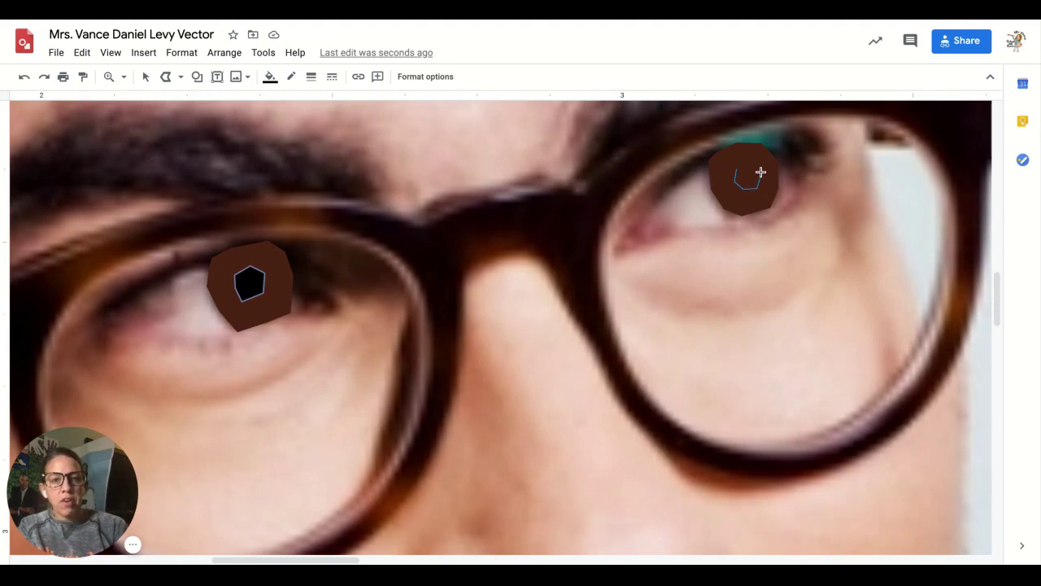
left_click(761, 172)
left_click(752, 163)
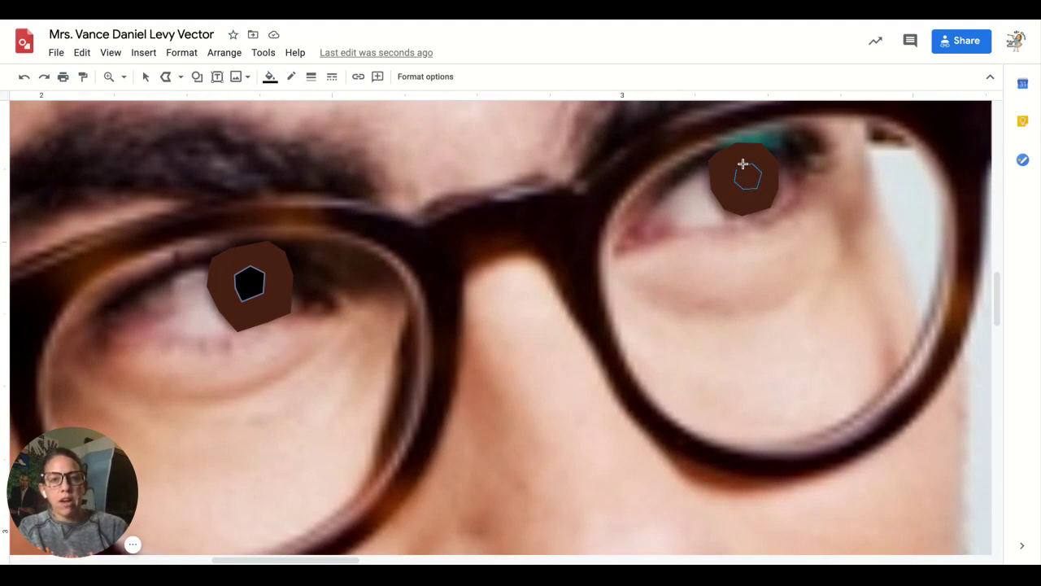
left_click(740, 164)
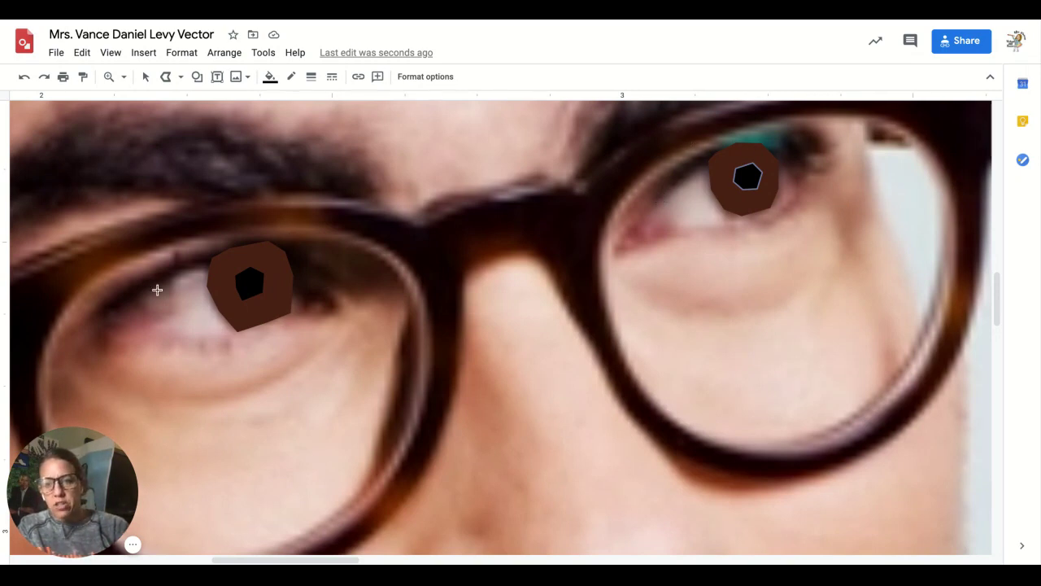
left_click(106, 320)
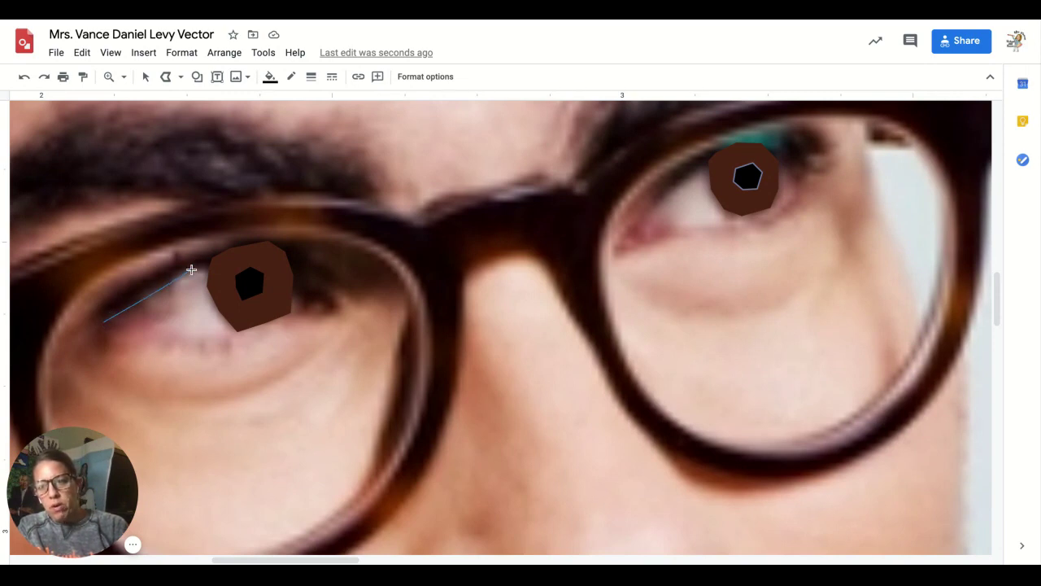
left_click(191, 269)
left_click(244, 257)
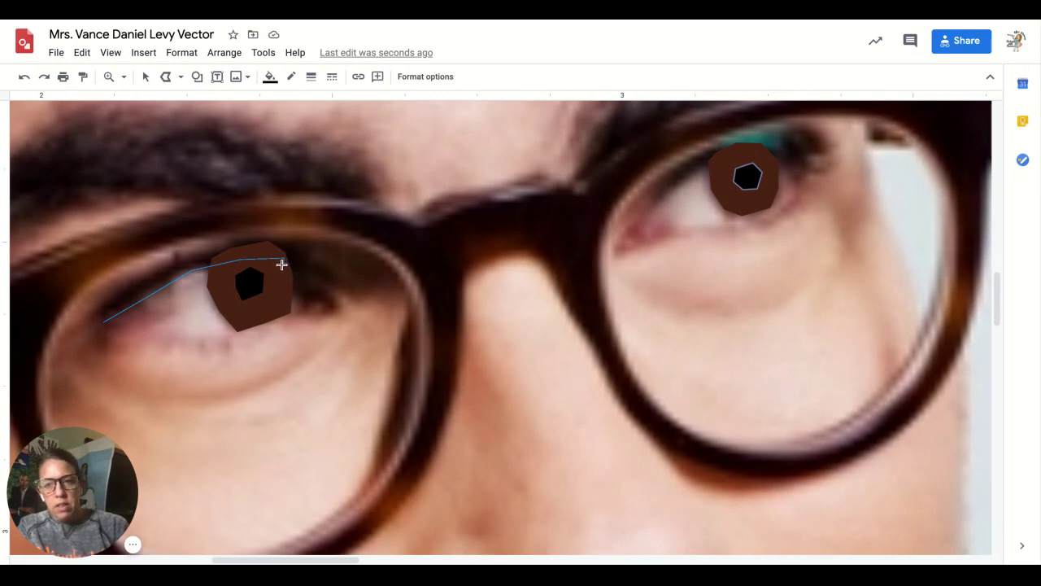
left_click(284, 258)
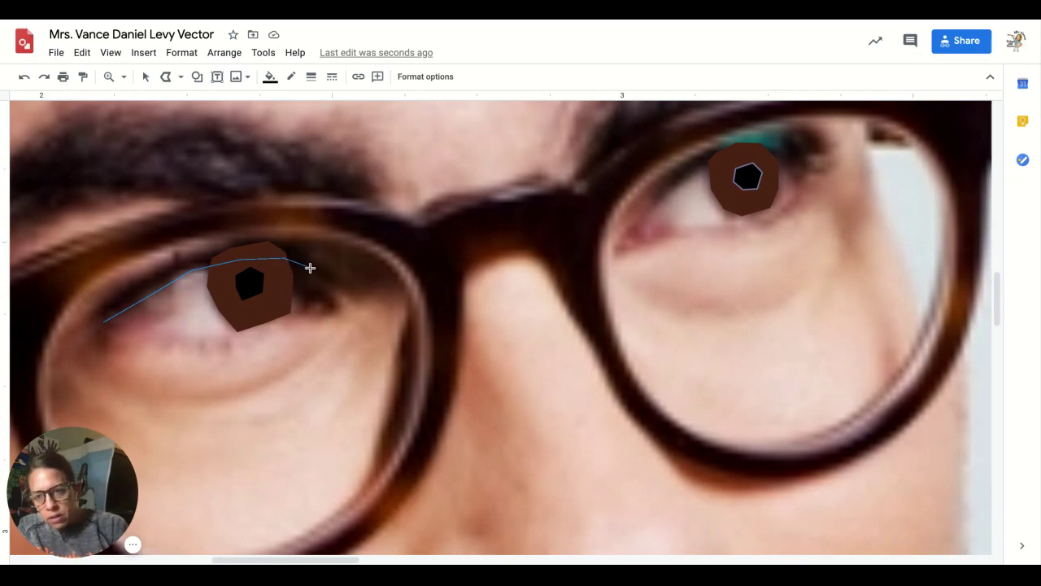
double_click(283, 258)
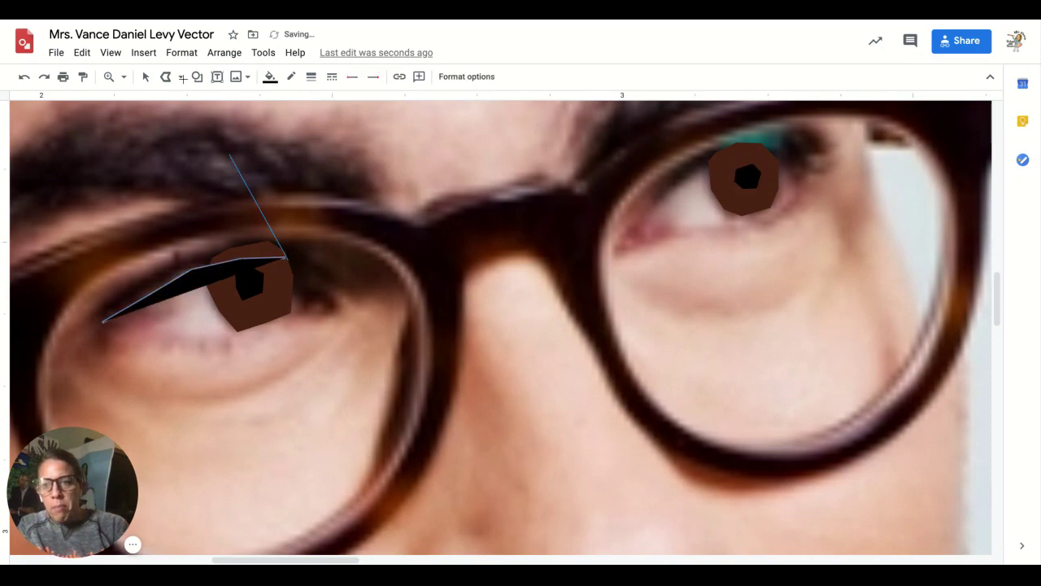
left_click(24, 77)
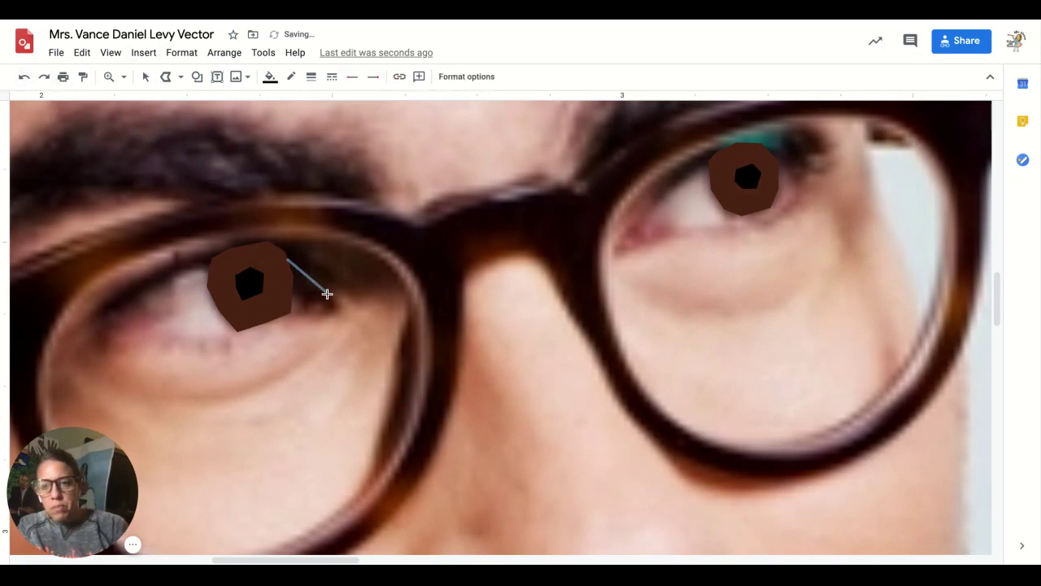
key("Escape")
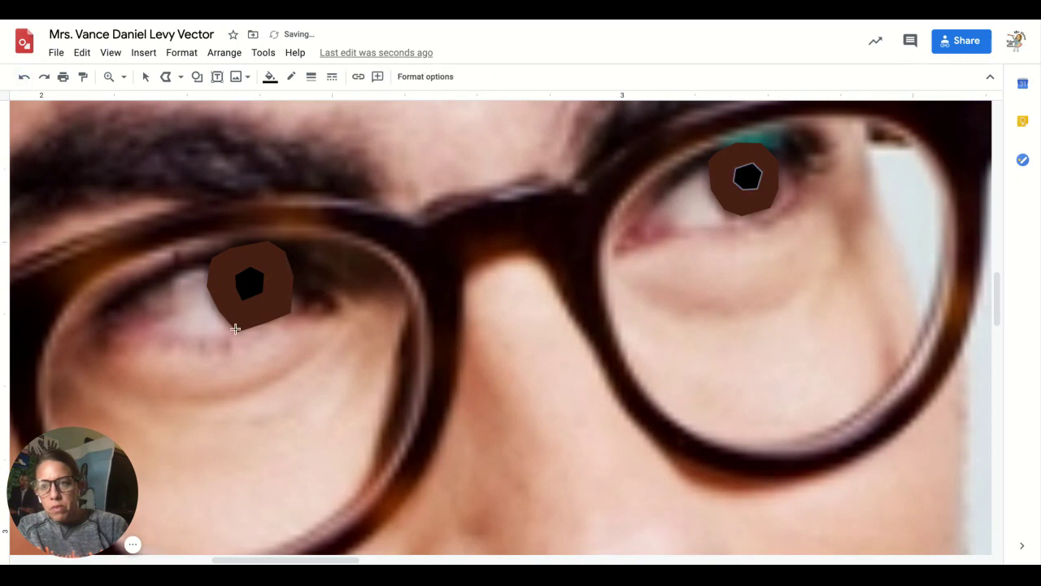
Step: Trace the upper lash line over the photo's left eye as a closed black polyline with a jagged outer lash end
left_click(104, 316)
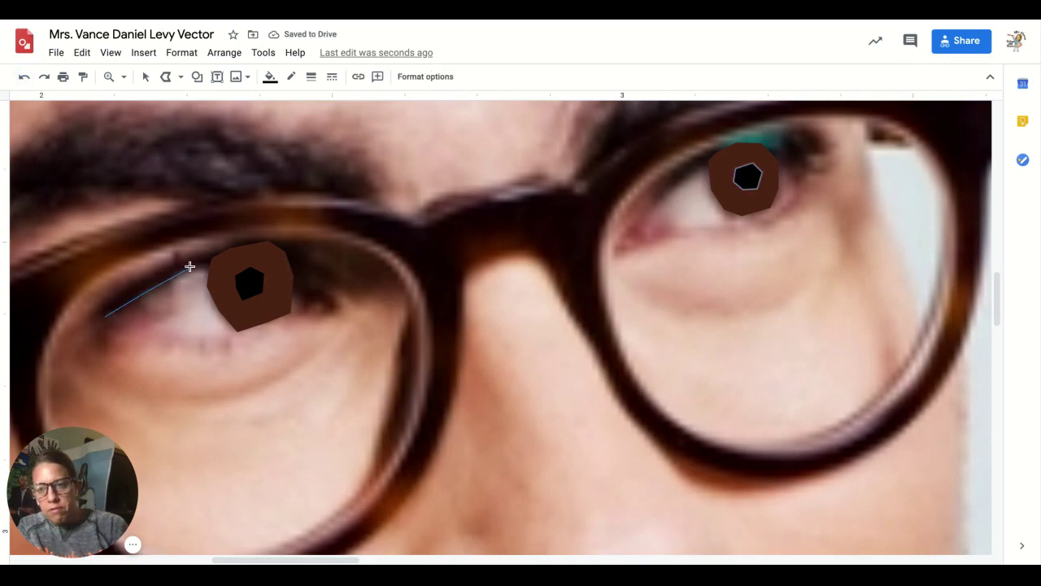
left_click(189, 268)
left_click(239, 261)
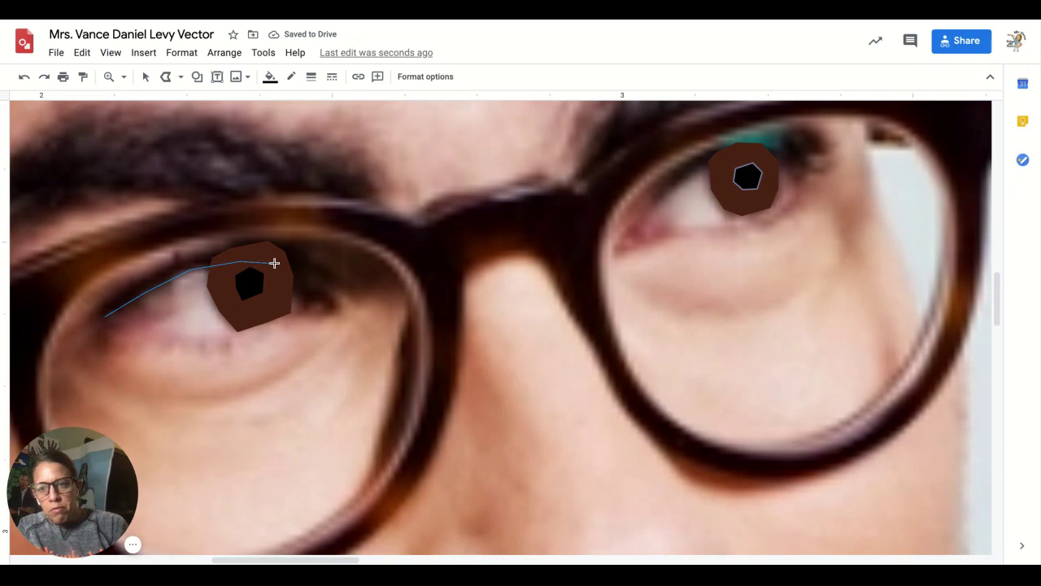
left_click(276, 265)
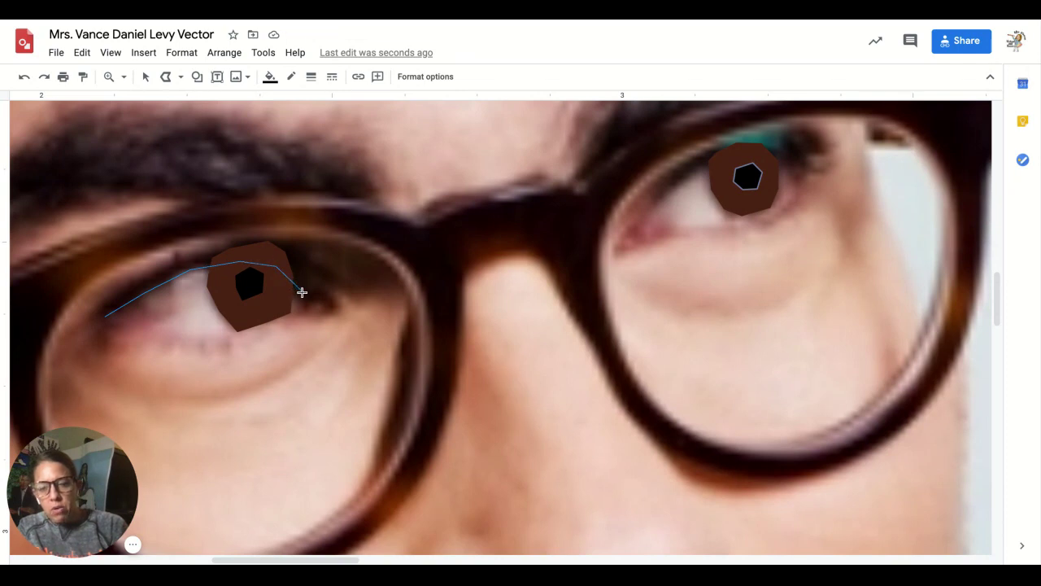
left_click(302, 291)
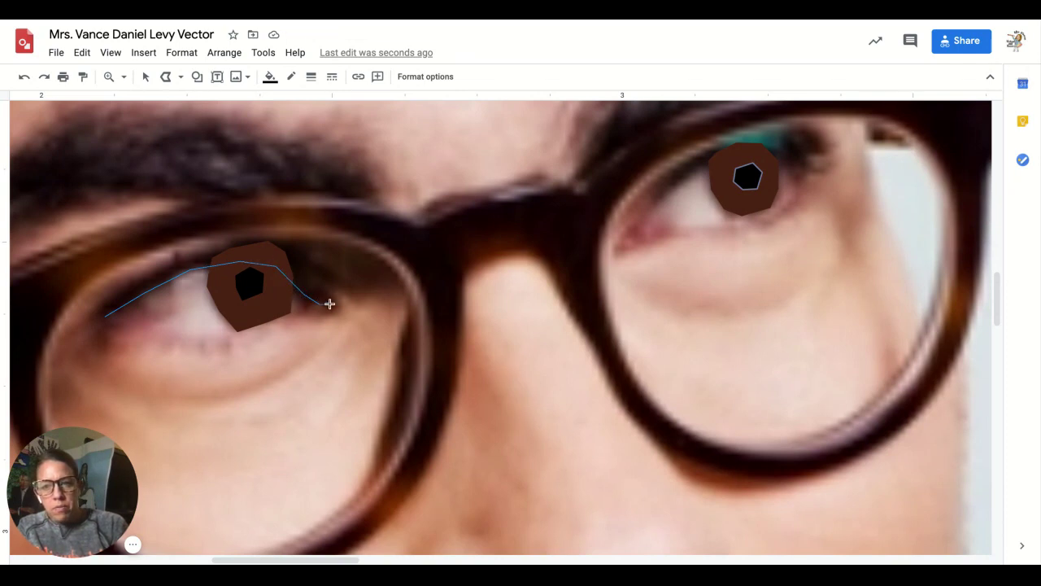
left_click(337, 301)
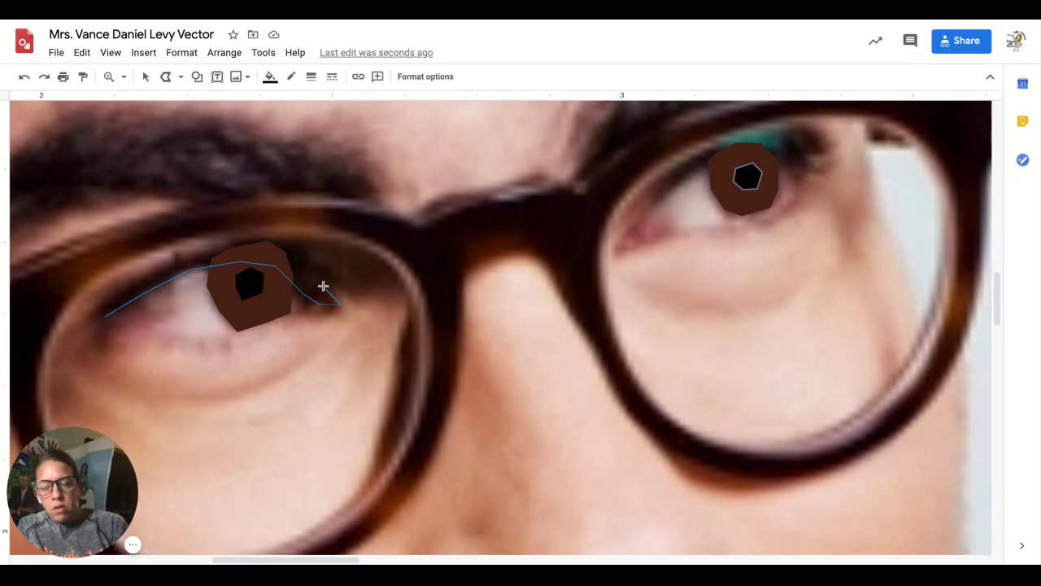
left_click(324, 291)
left_click(348, 282)
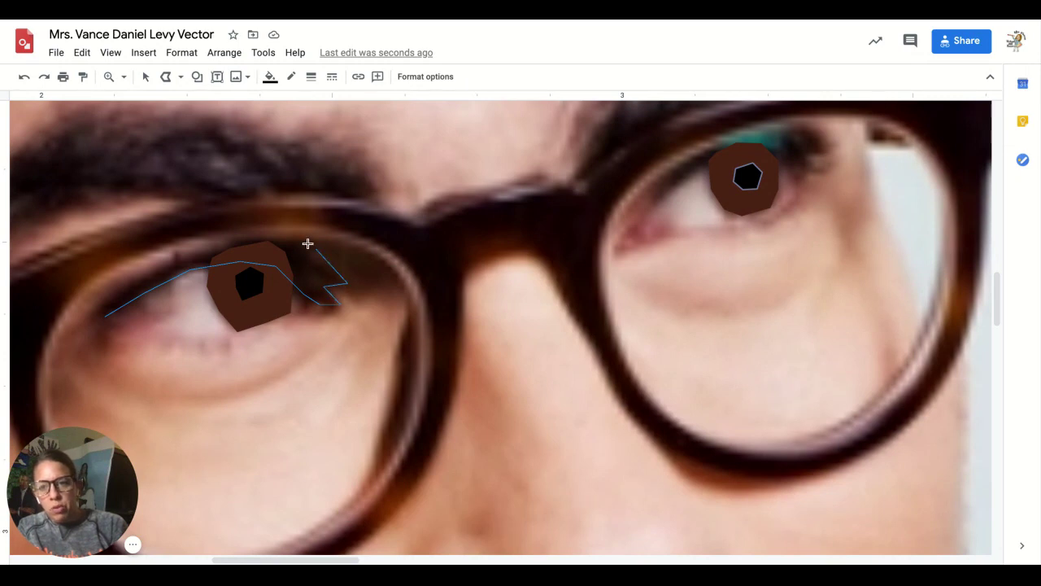
left_click(304, 248)
left_click(263, 237)
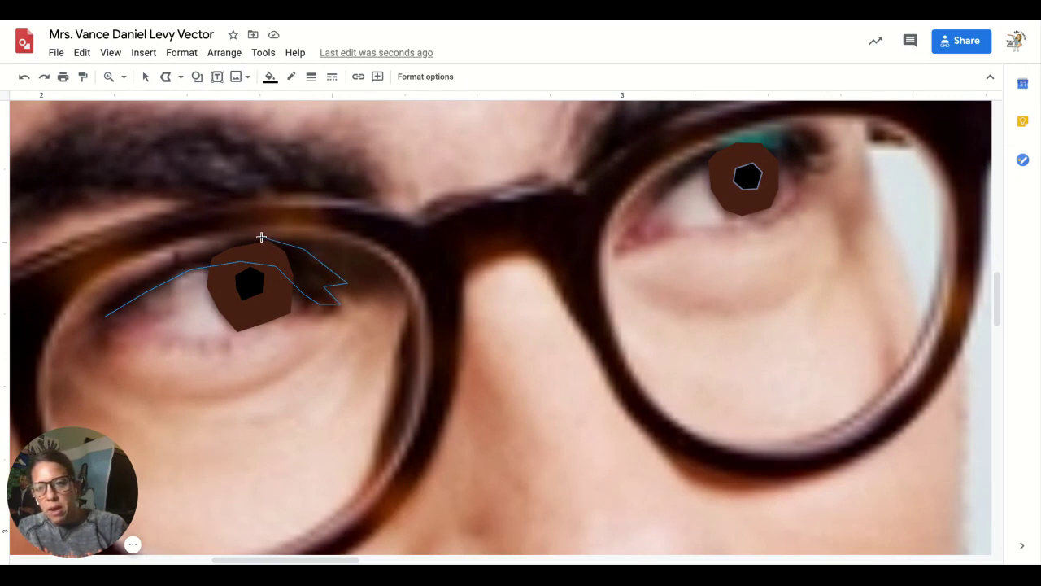
left_click(158, 260)
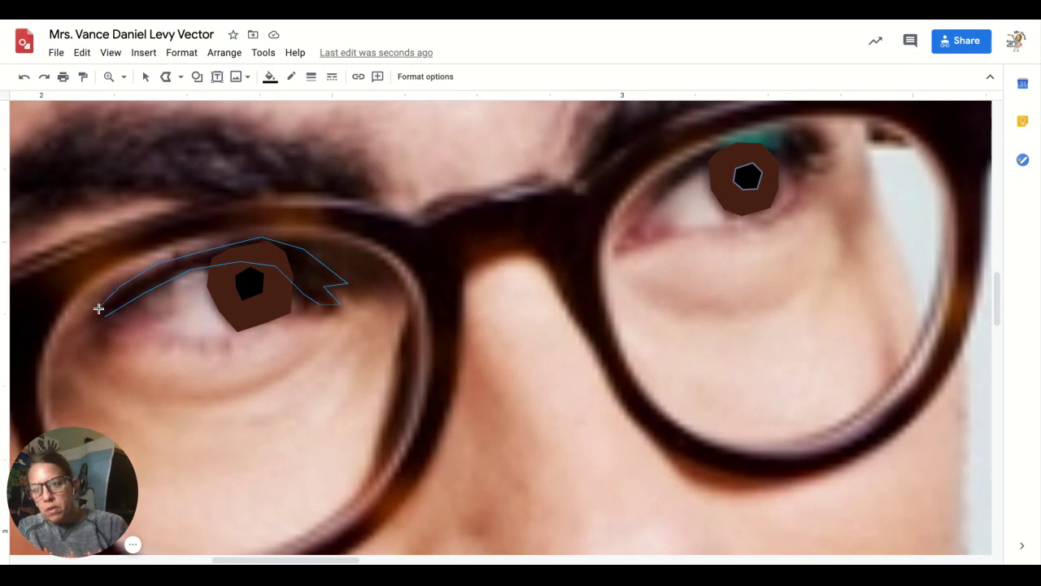
left_click(86, 331)
left_click(109, 315)
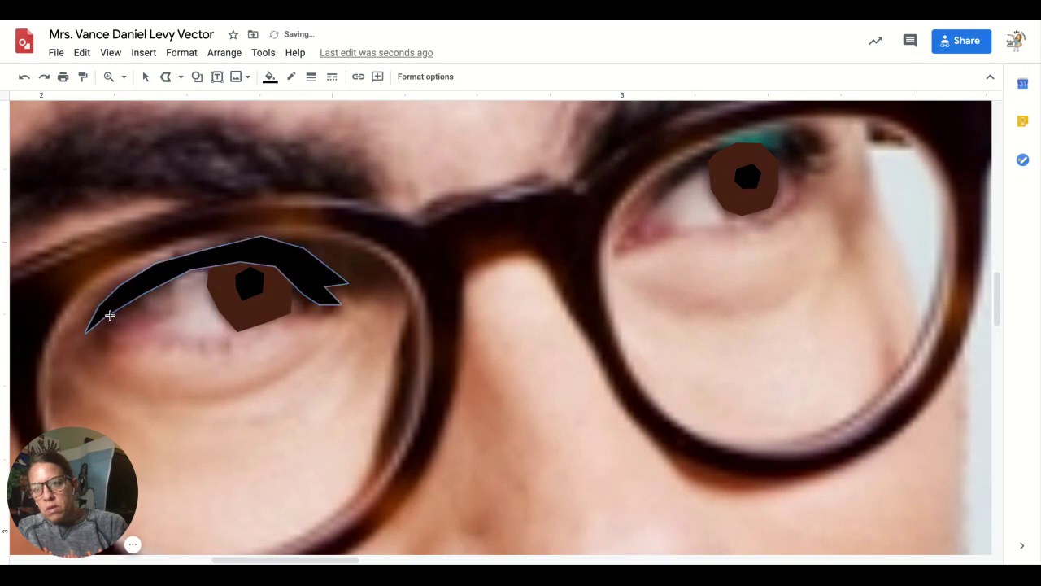
Step: Trace the upper lash line over the photo's right eye as a closed black polyline with a jagged outer lash end
left_click(650, 211)
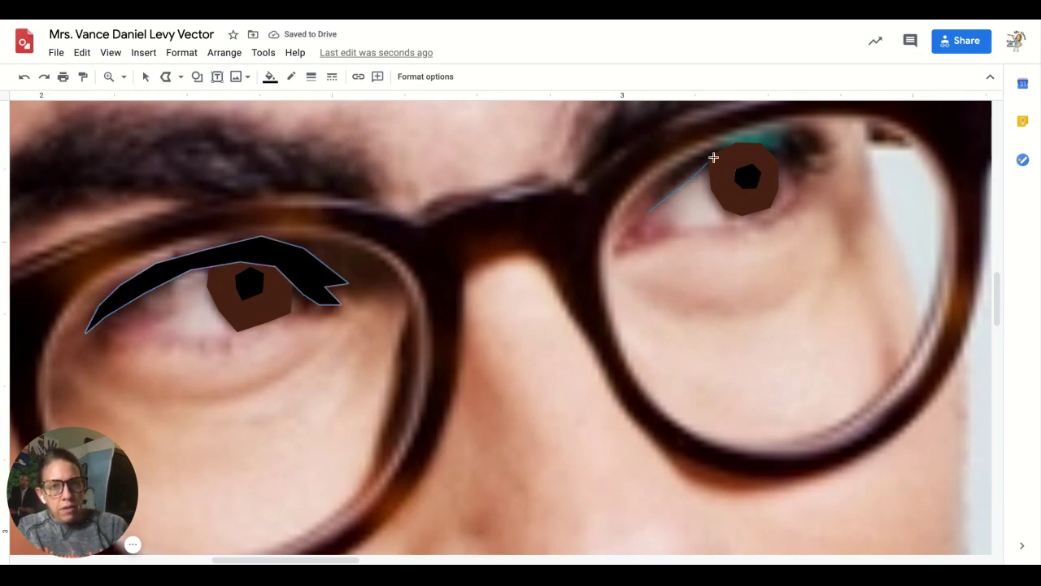
left_click(715, 162)
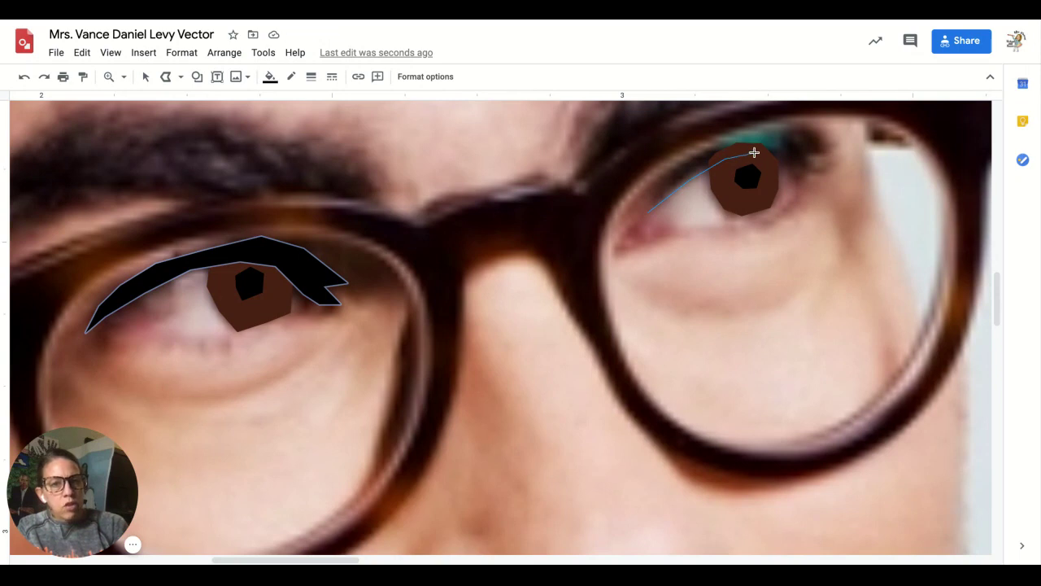
left_click(753, 153)
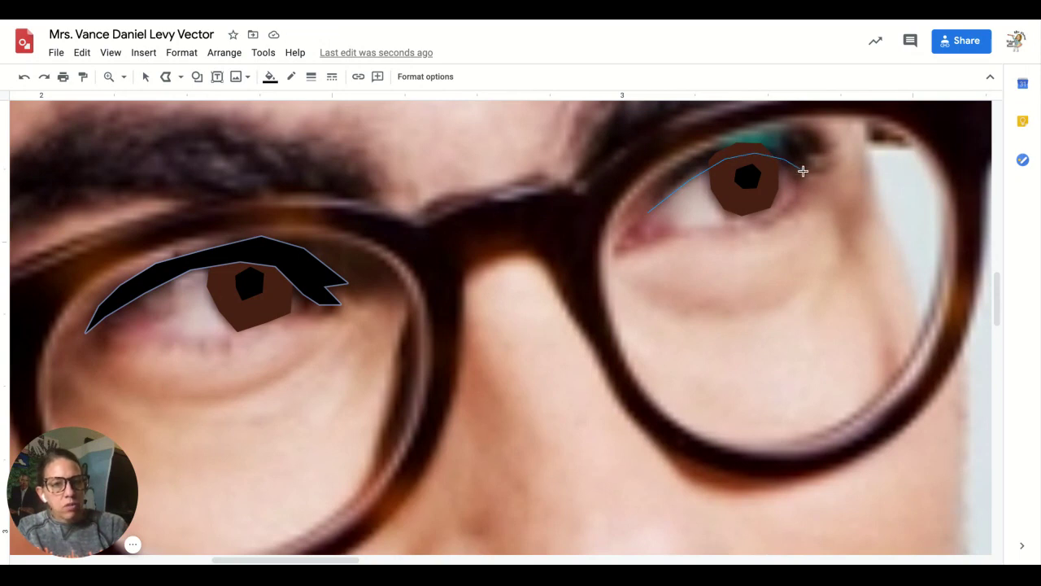
left_click(801, 173)
left_click(822, 170)
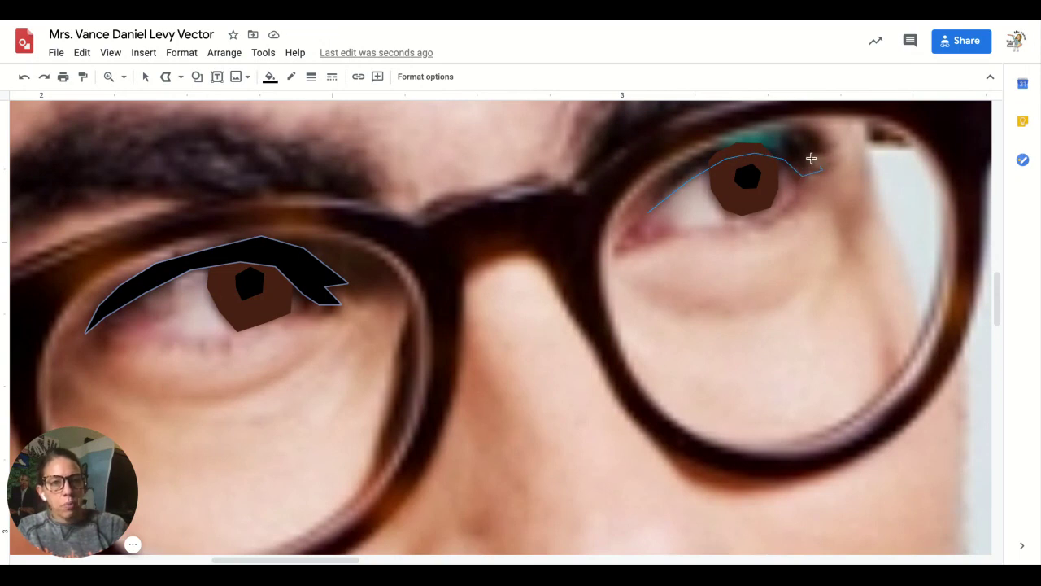
left_click(834, 150)
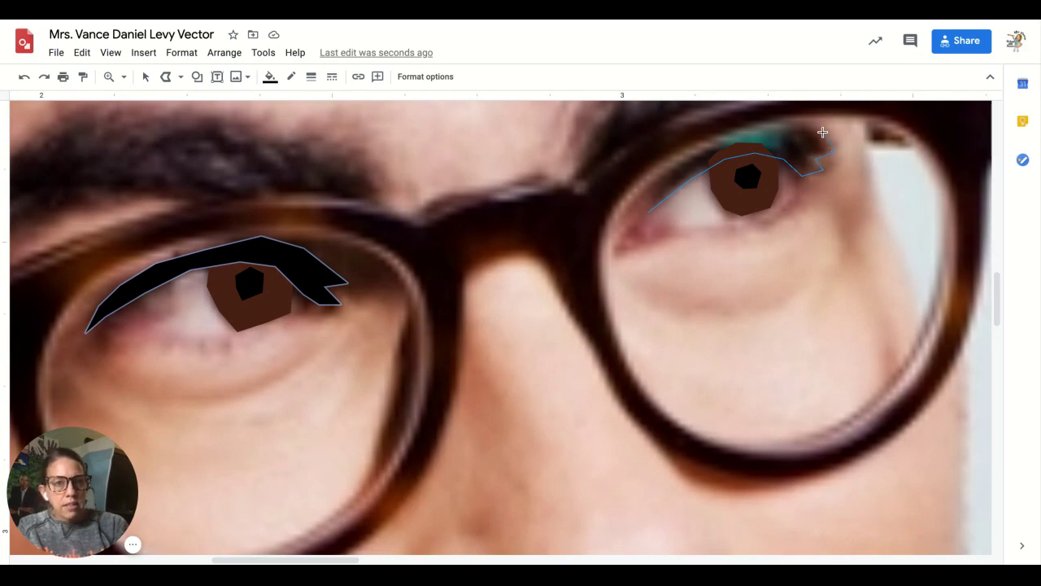
left_click(812, 130)
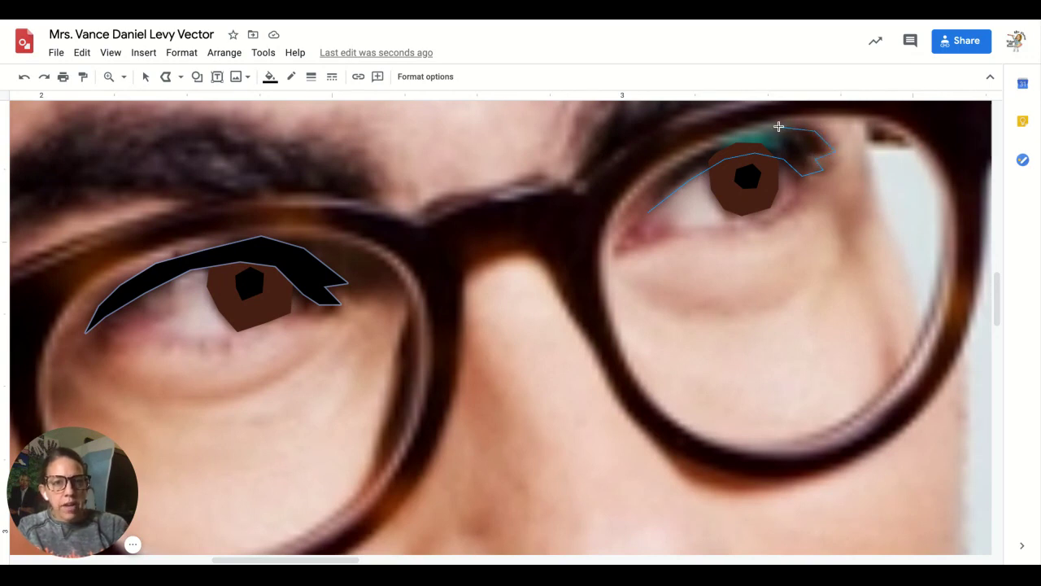
left_click(778, 126)
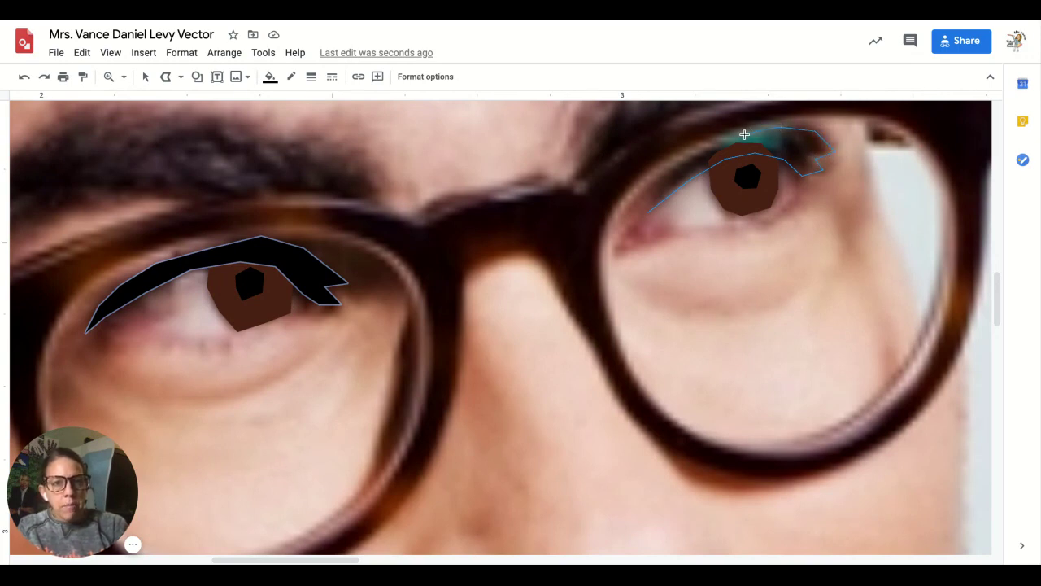
left_click(679, 165)
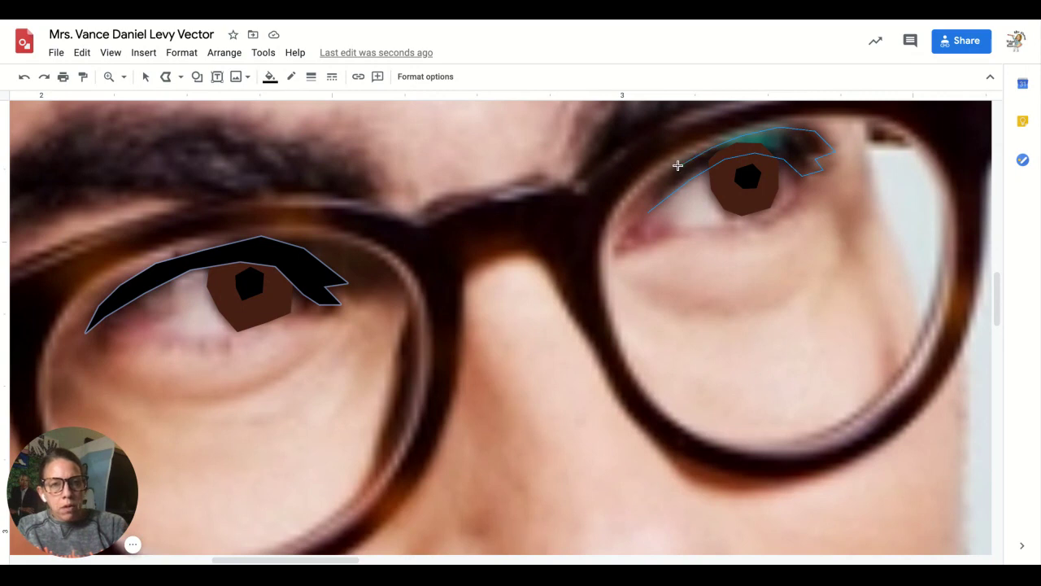
left_click(652, 212)
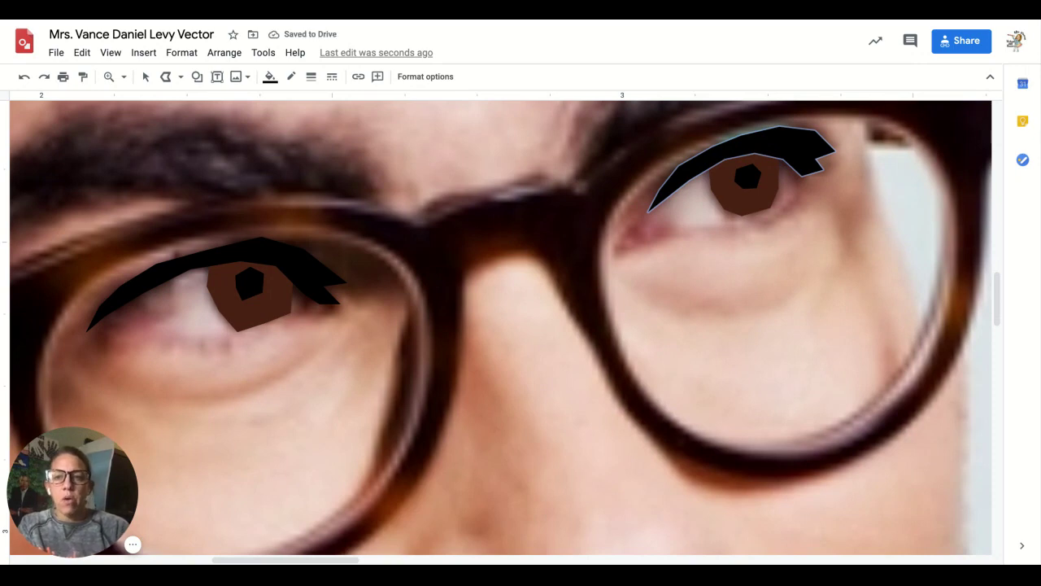
Step: Group the lash line, iris and pupil shapes of both eyes into one object
left_click(146, 76)
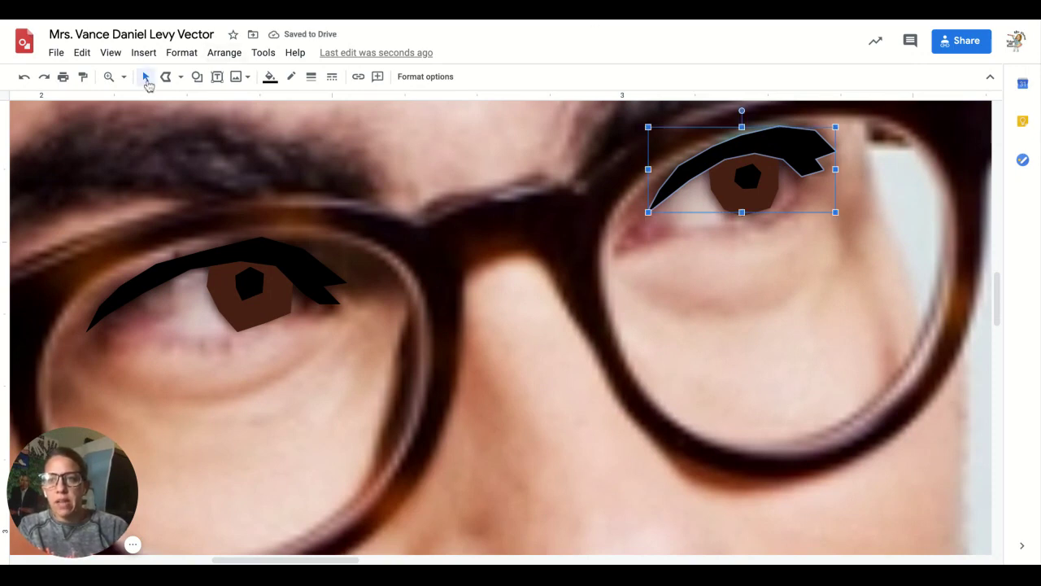
left_click(730, 198, "shift")
left_click(748, 175, "shift")
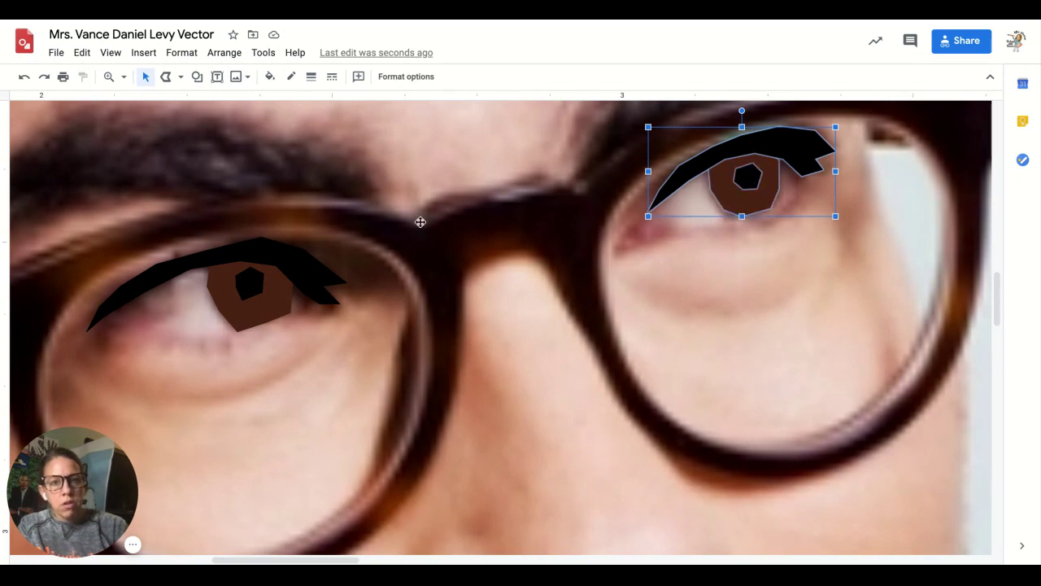
left_click(269, 288, "shift")
left_click(261, 318, "shift")
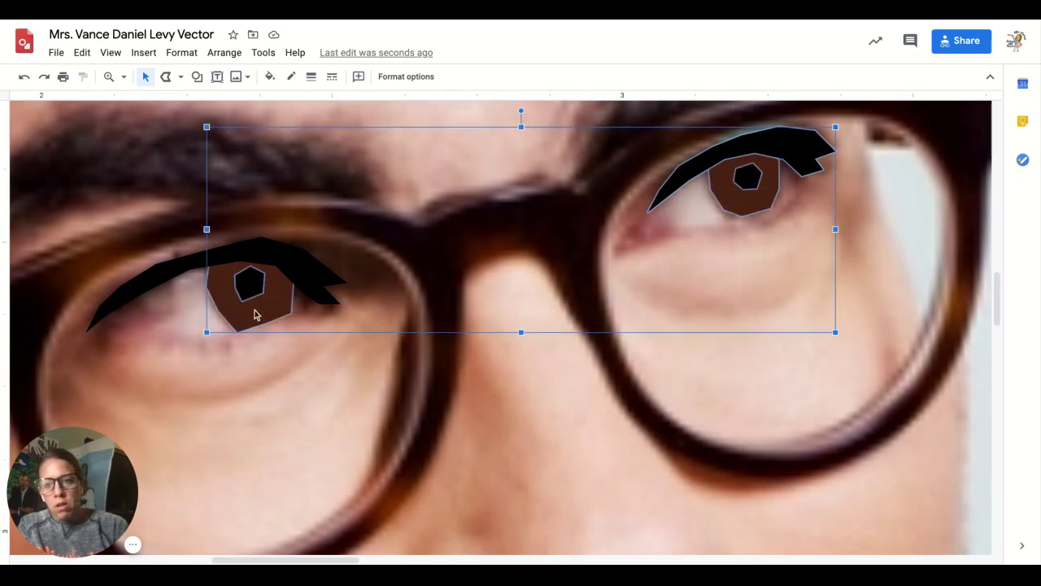
left_click(193, 264, "shift")
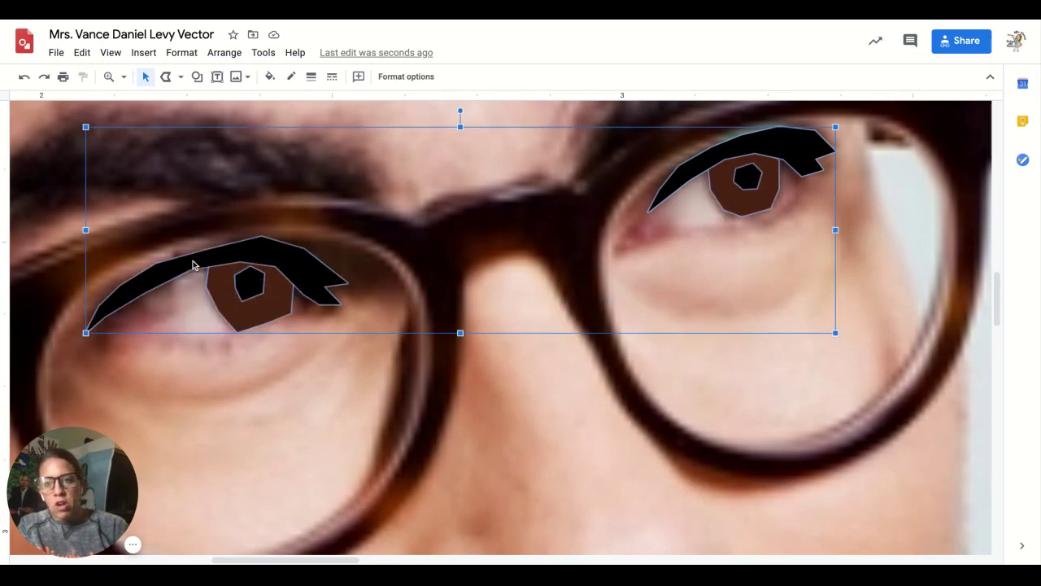
left_click(224, 52)
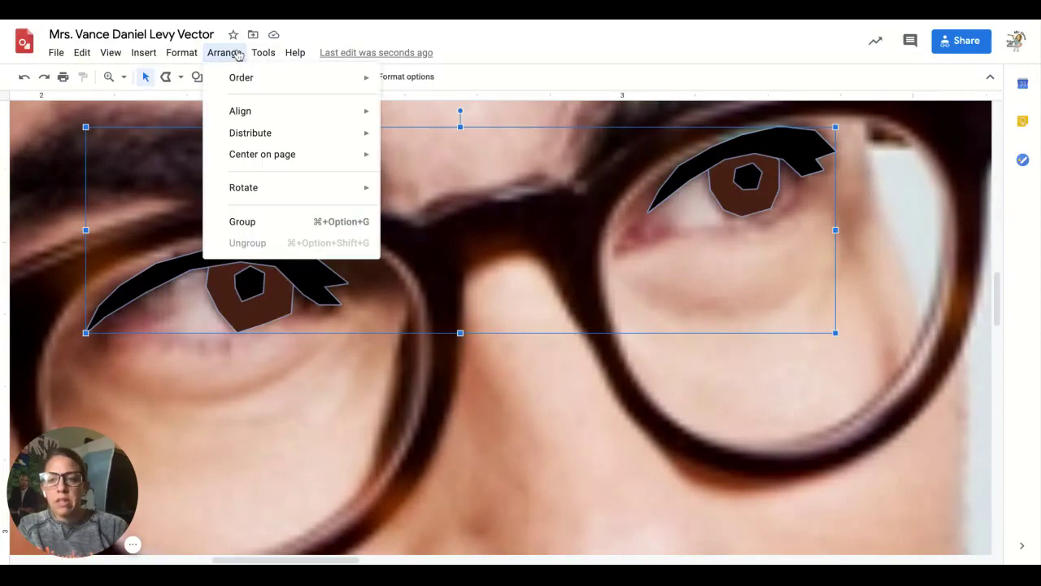
left_click(269, 229)
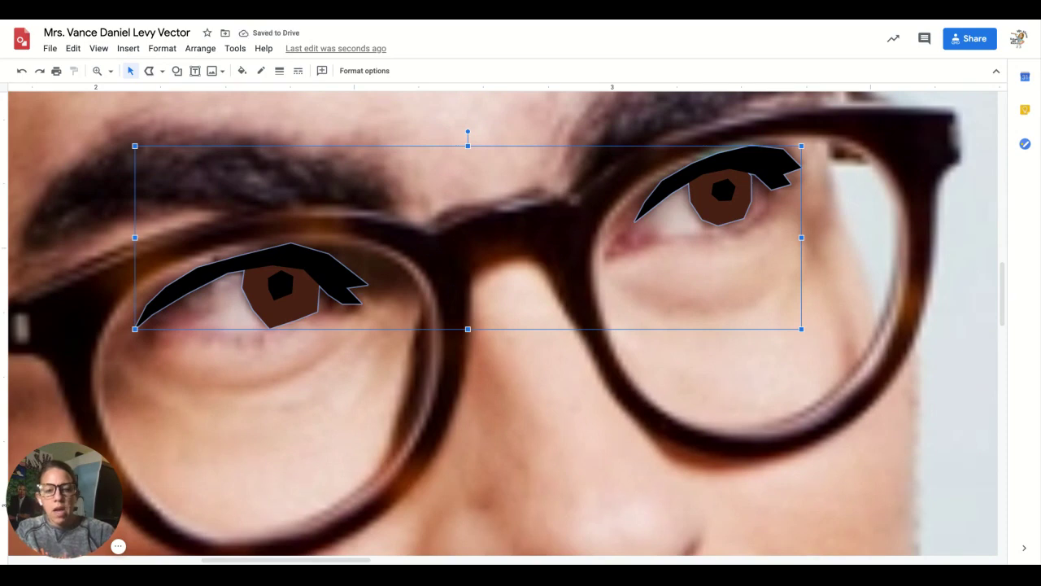
Step: Move the grouped eyes from the photo onto the vector face, aligned over the white eye shapes, and deselect them
key("ctrl+alt+minus")
key("ctrl+alt+minus")
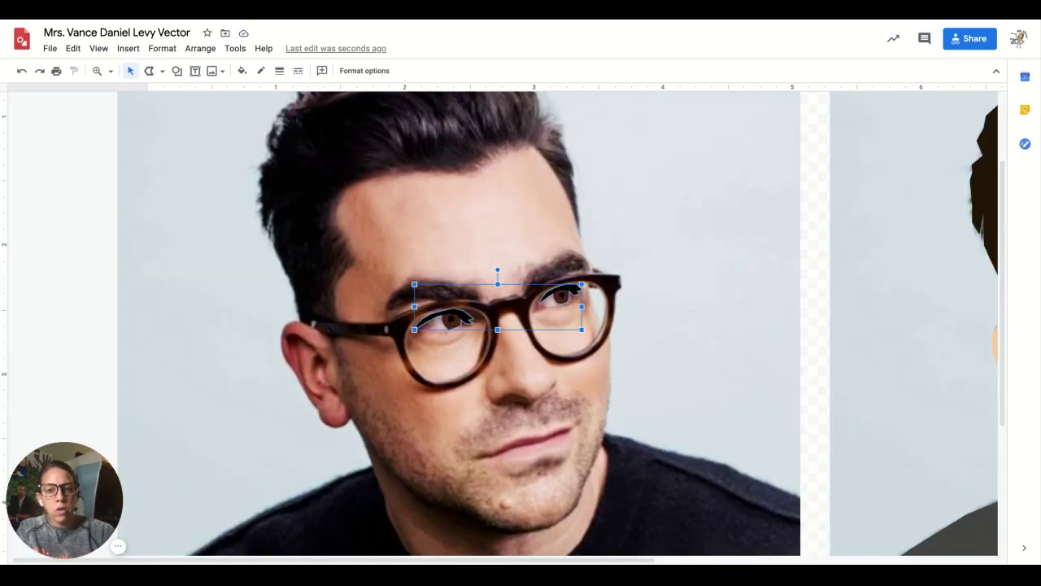
scroll(231, 373, "right", 5)
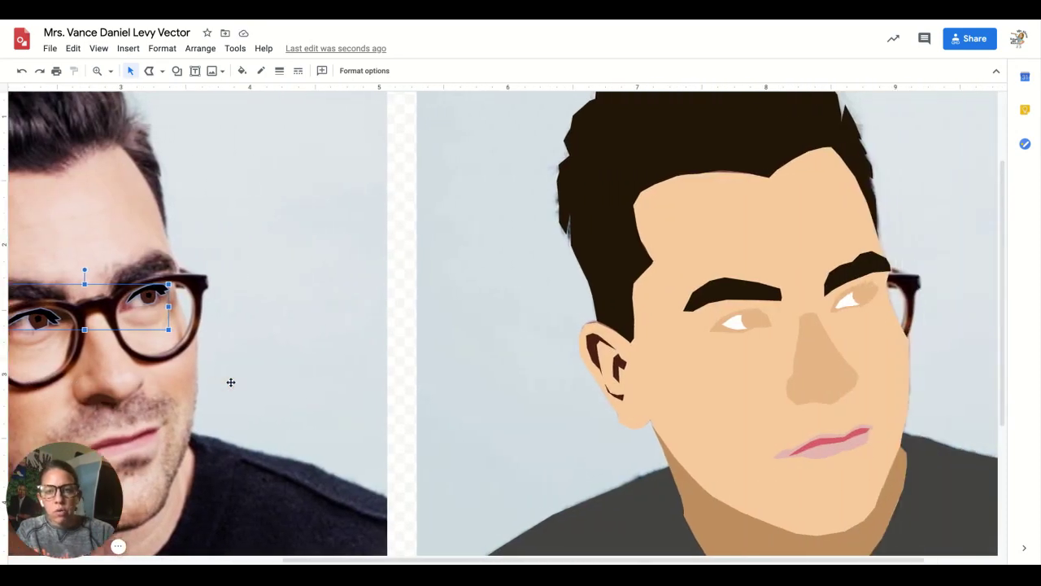
left_click_drag(151, 296, 854, 296)
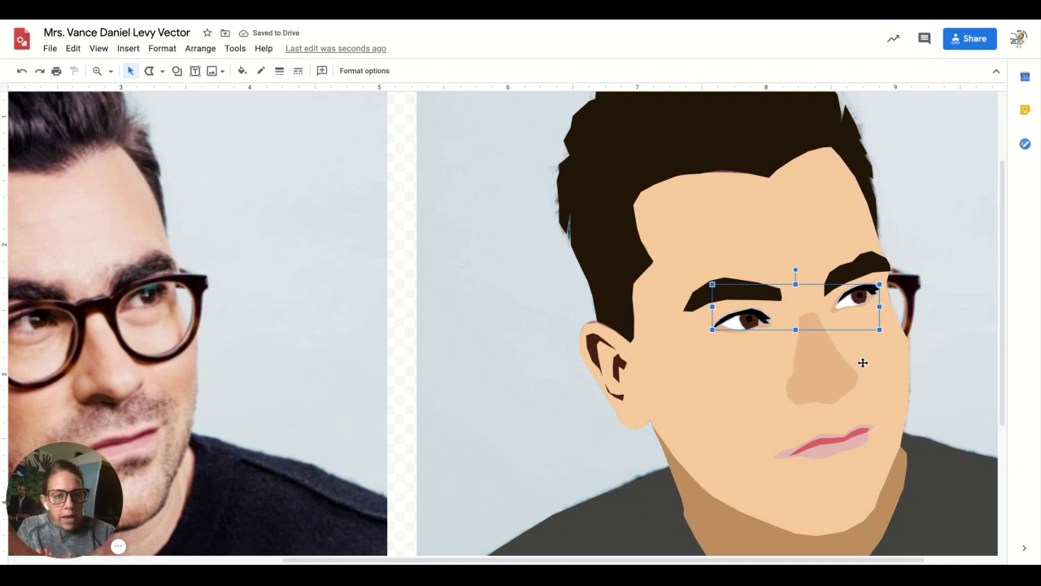
key("Up")
key("Down")
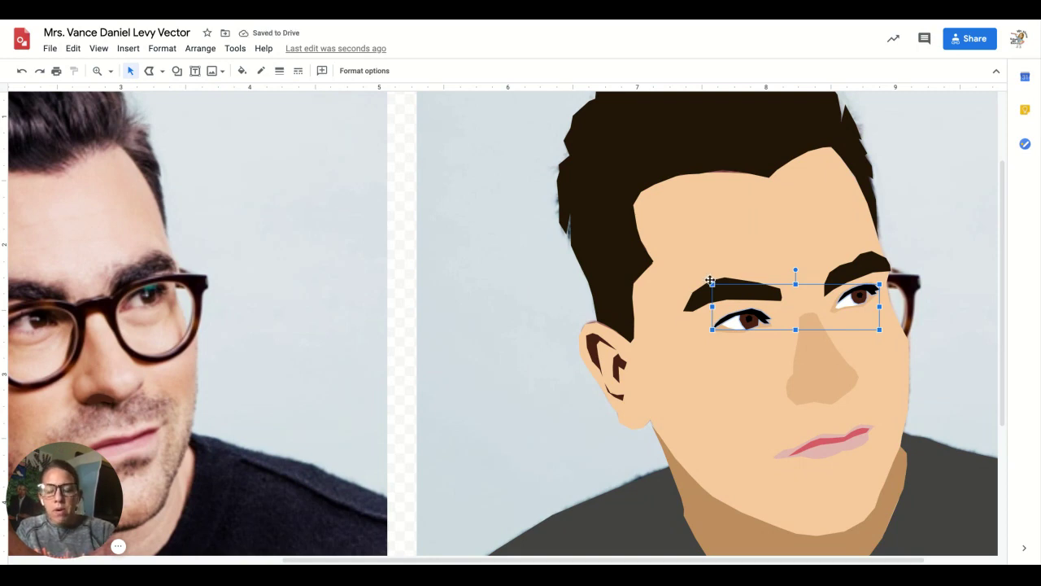
key("ctrl+alt+shift+j")
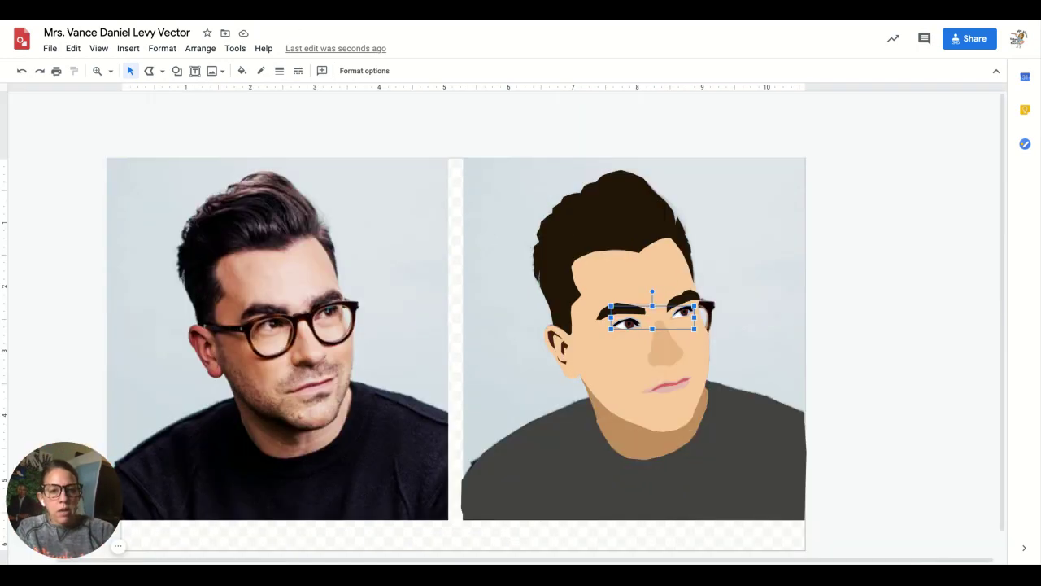
left_click(865, 275)
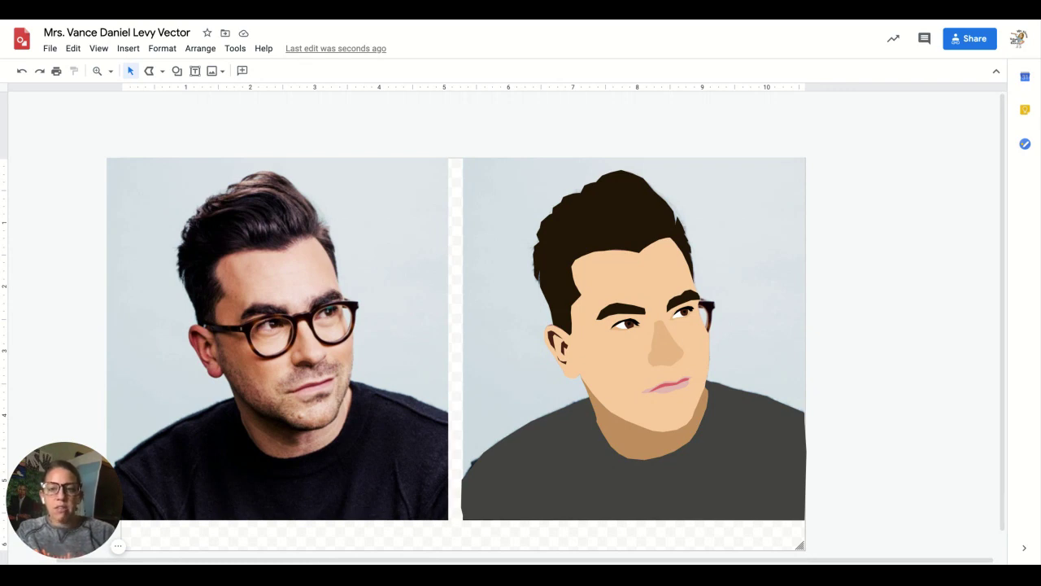
Step: Start a polyline at the ear end of the photo's glasses and trace the frame's upper edge over the left lens and across the bridge
scroll(520, 326, "left", 2)
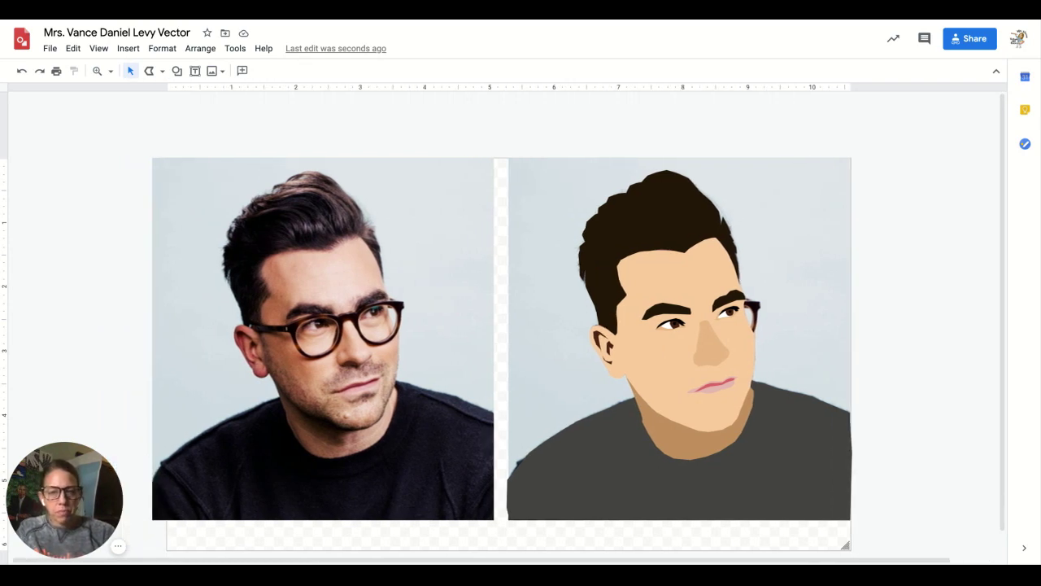
scroll(508, 325, "up", 5, "ctrl")
scroll(520, 325, "up", 3, "ctrl")
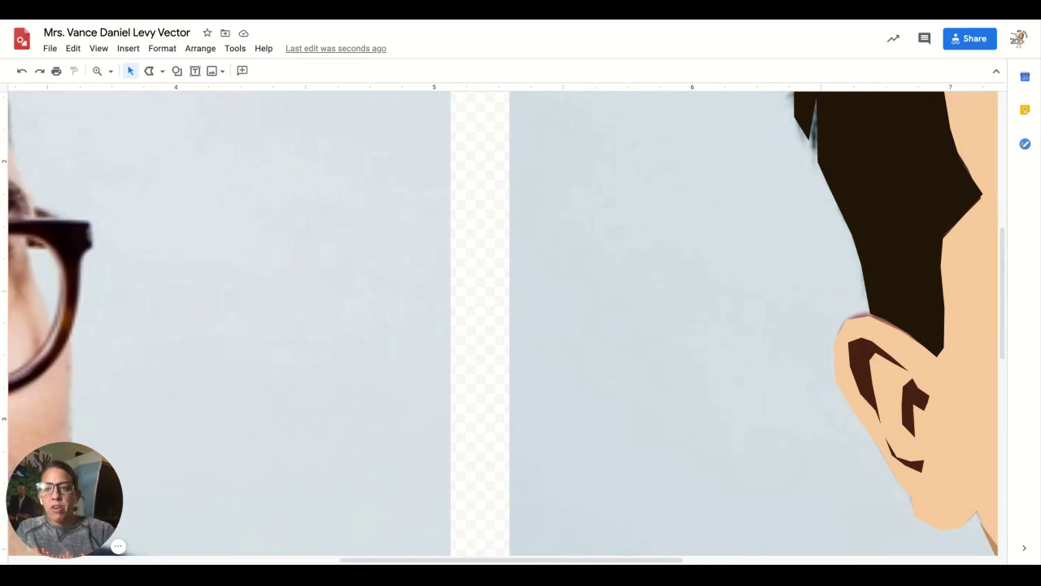
scroll(521, 325, "left", 10)
scroll(520, 326, "left", 2)
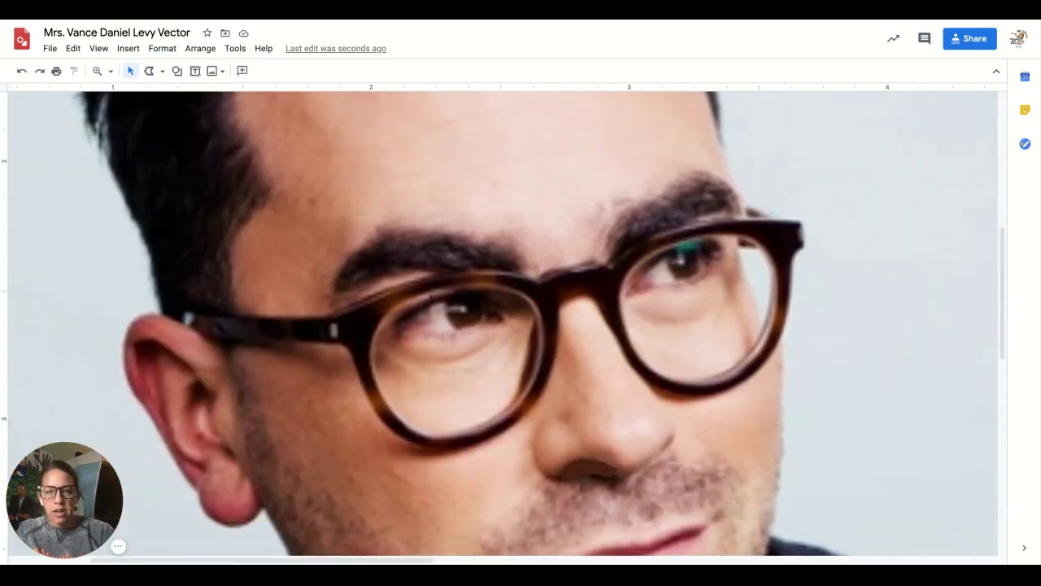
scroll(869, 295, "left", 5)
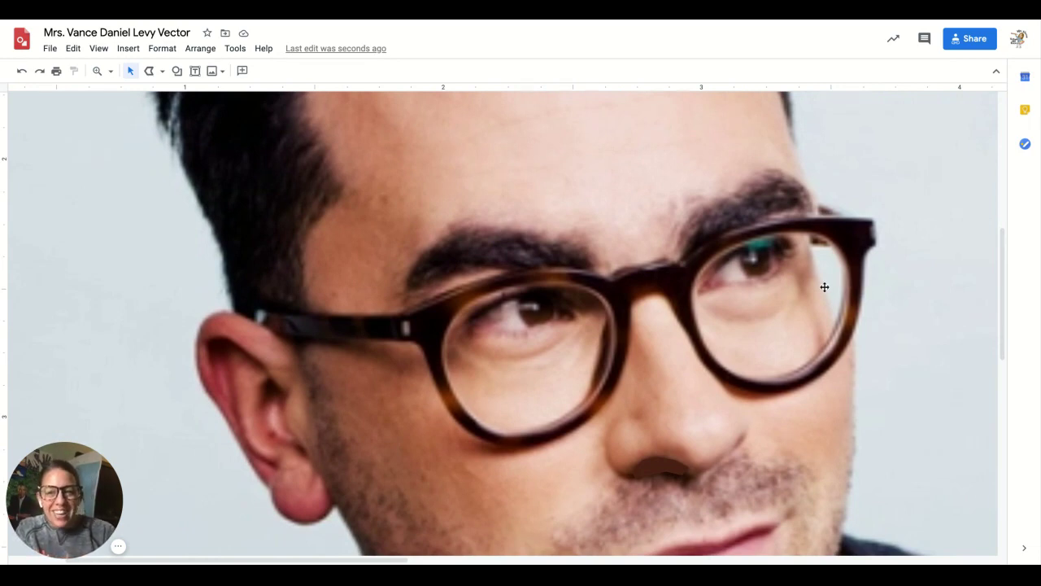
left_click(149, 70)
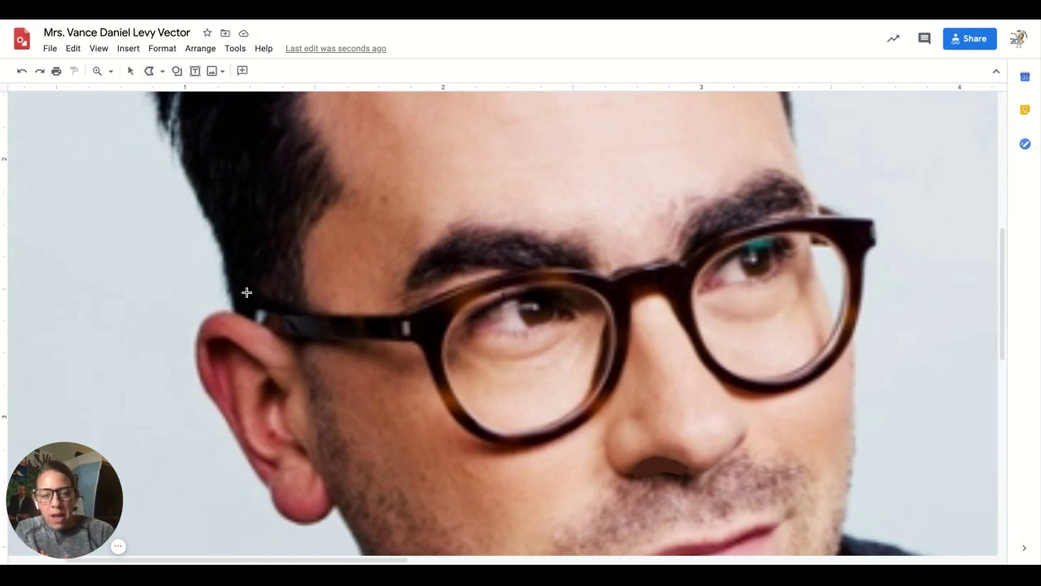
scroll(246, 292, "up", 5)
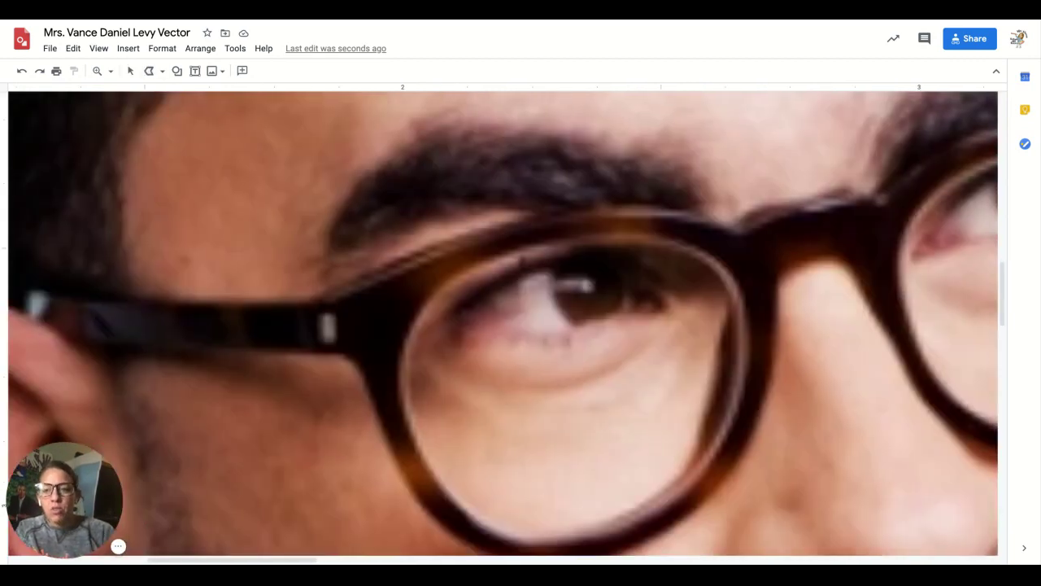
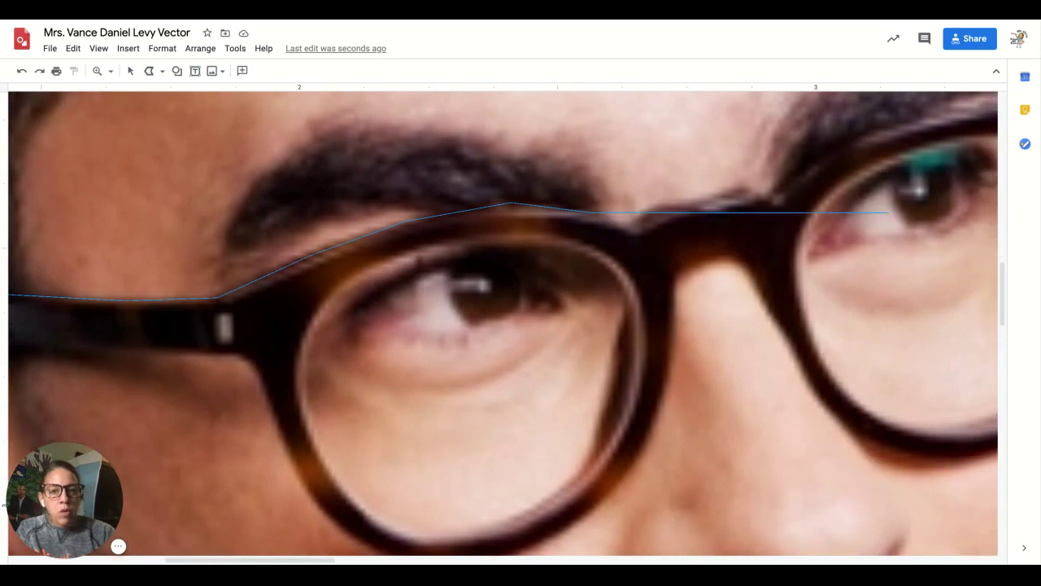
left_click(635, 225)
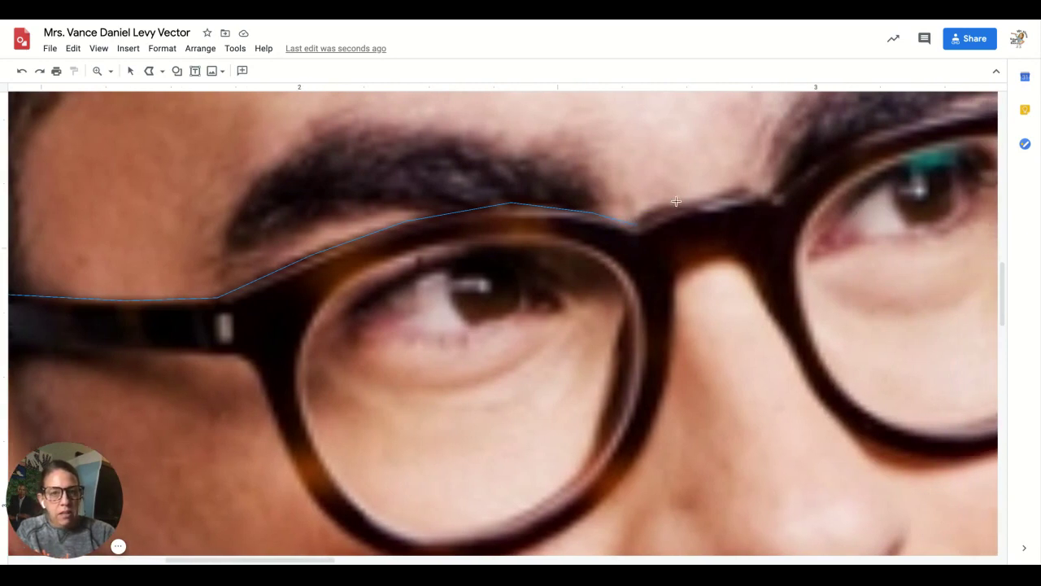
left_click(735, 191)
left_click(771, 195)
scroll(771, 195, "right", 5)
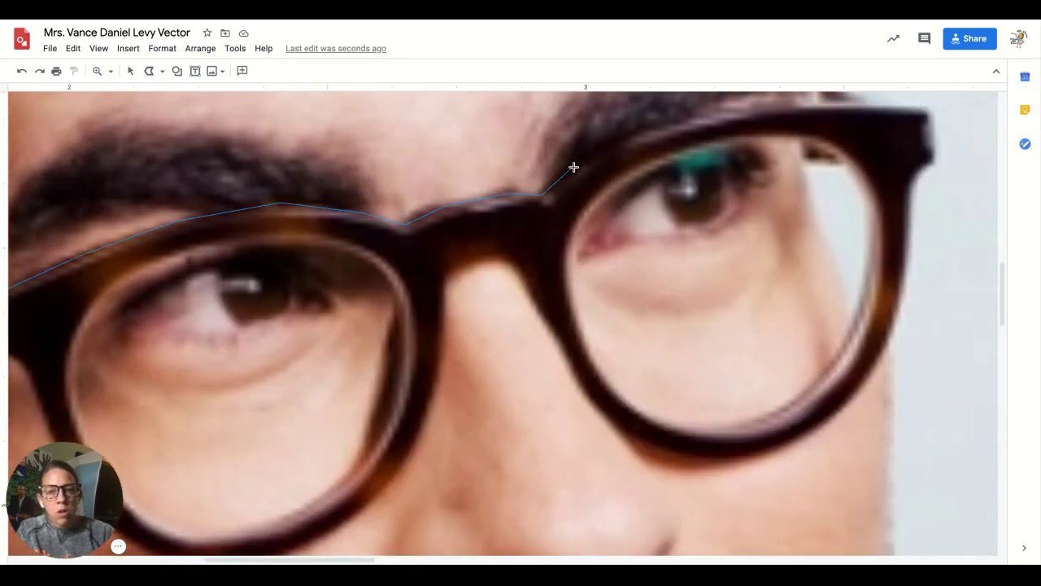
Step: Continue the glasses outline along the right lens's upper rim and around the squared outer corner of the frame
left_click(573, 167)
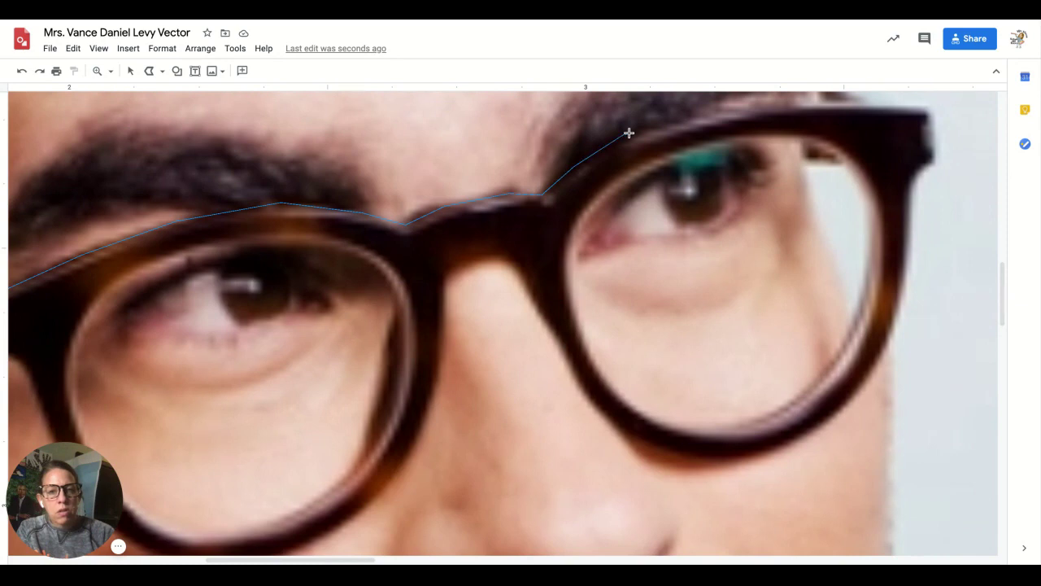
left_click(689, 118)
left_click(755, 109)
left_click(917, 107)
left_click(937, 109)
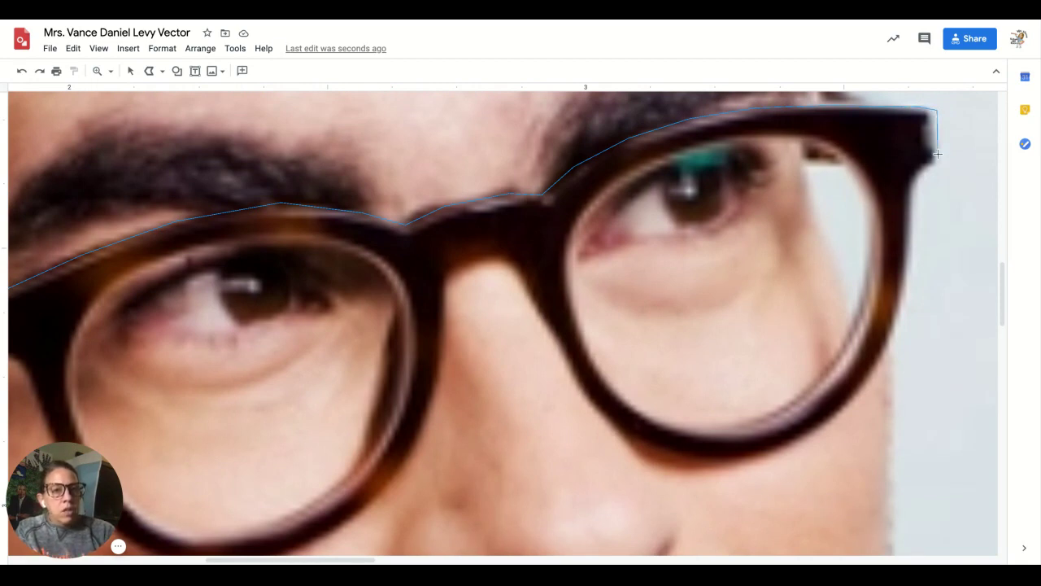
left_click(938, 166)
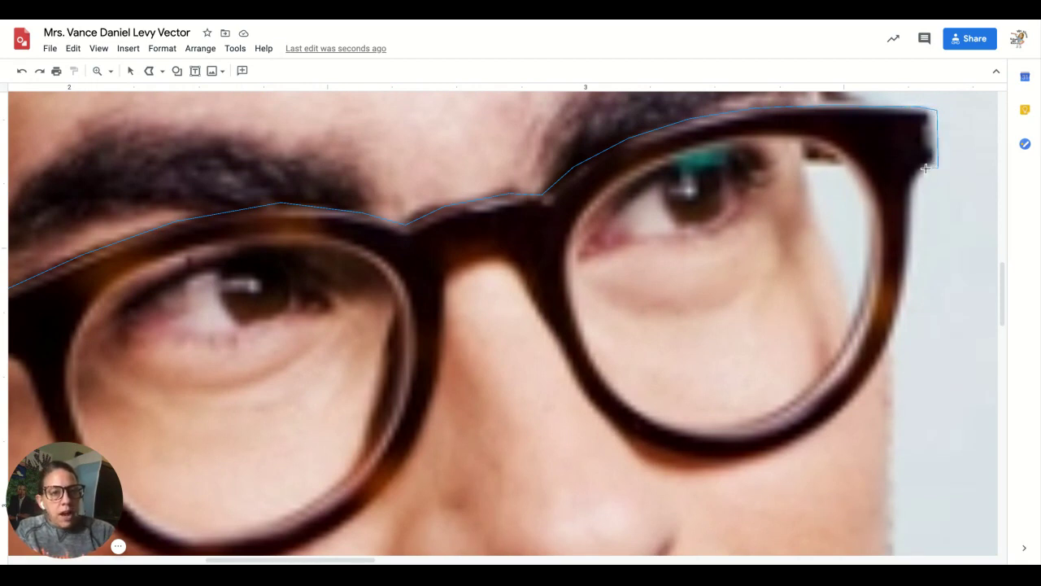
left_click(923, 169)
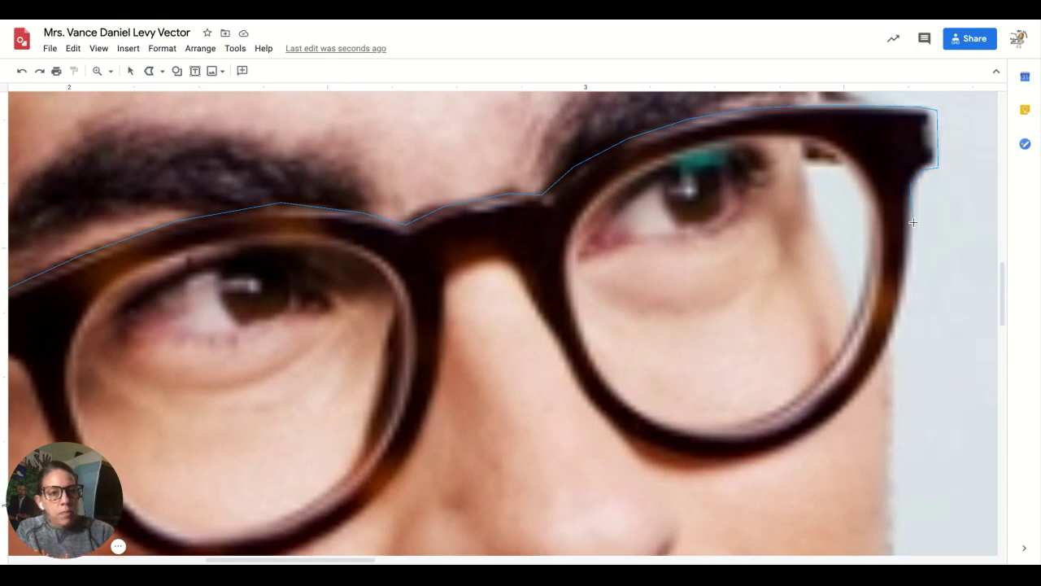
Step: Continue the glasses outline down the outer side of the right lens and under its lower rim toward the nose
left_click(912, 223)
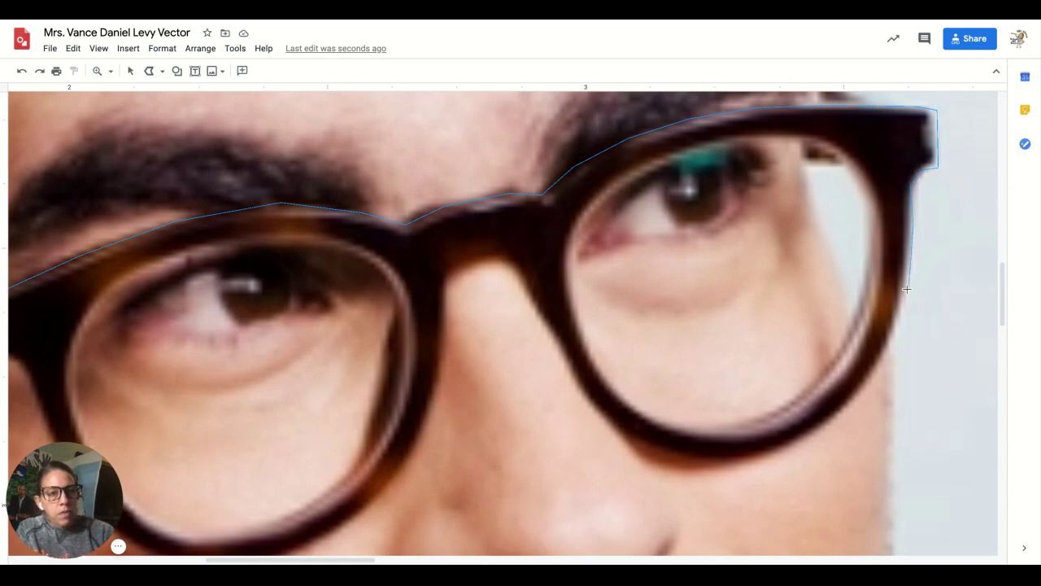
left_click(888, 354)
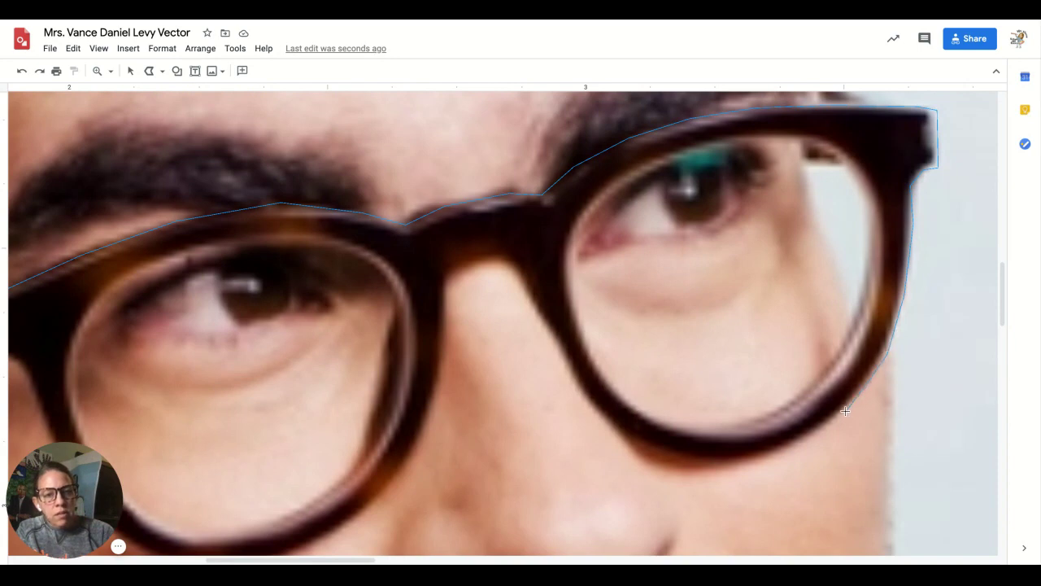
left_click(794, 446)
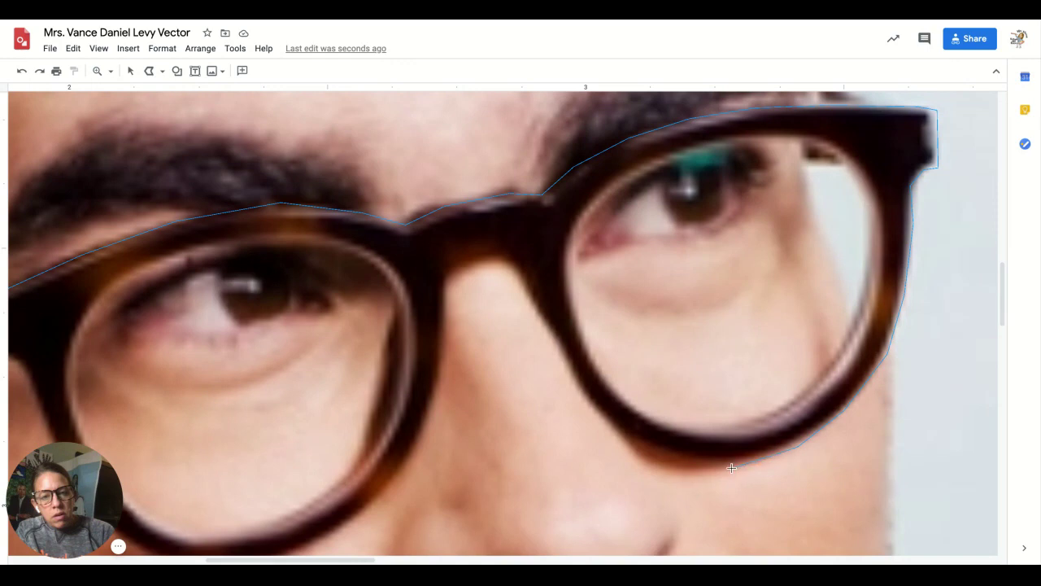
left_click(731, 465)
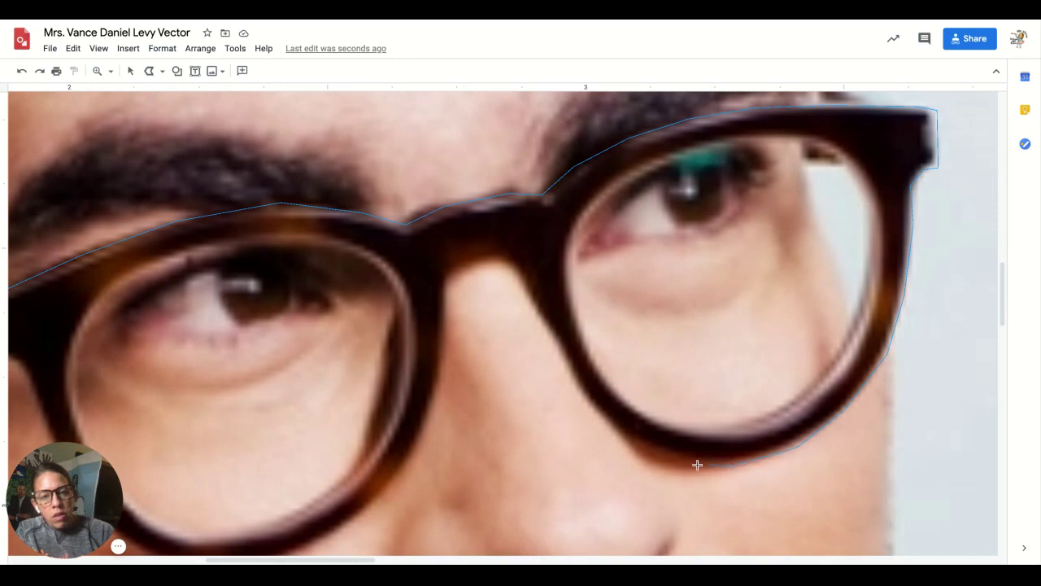
left_click(648, 453)
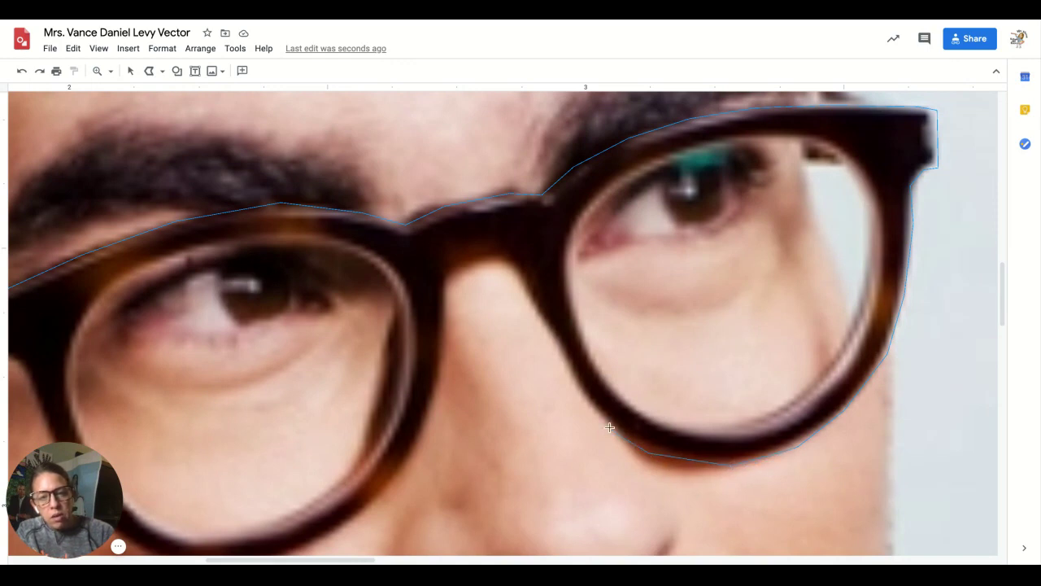
left_click(571, 377)
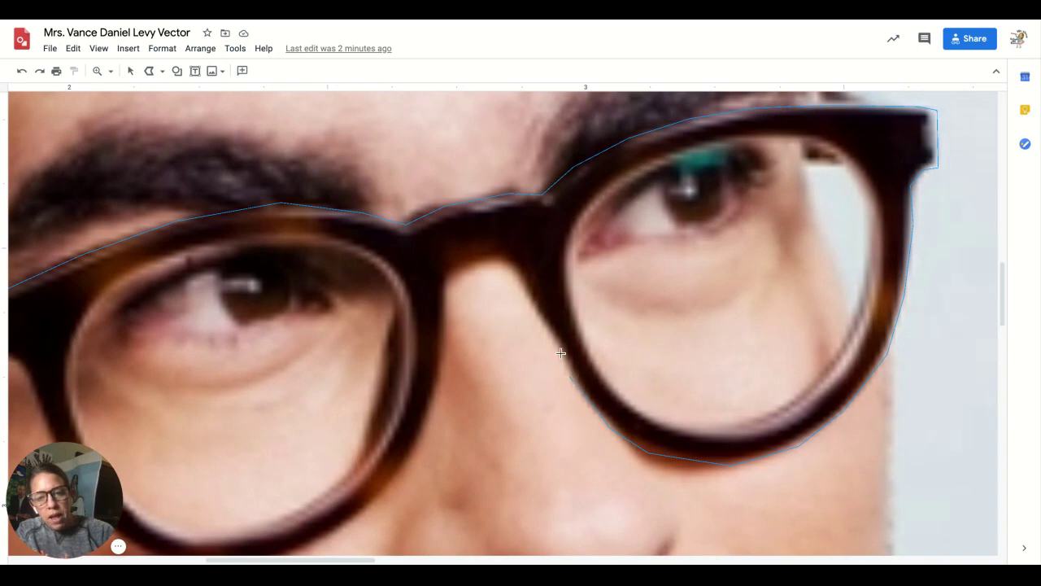
Step: Continue the glasses outline up to the bridge, along its underside and down the nose side of the left lens
left_click(505, 242)
left_click(480, 241)
left_click(442, 261)
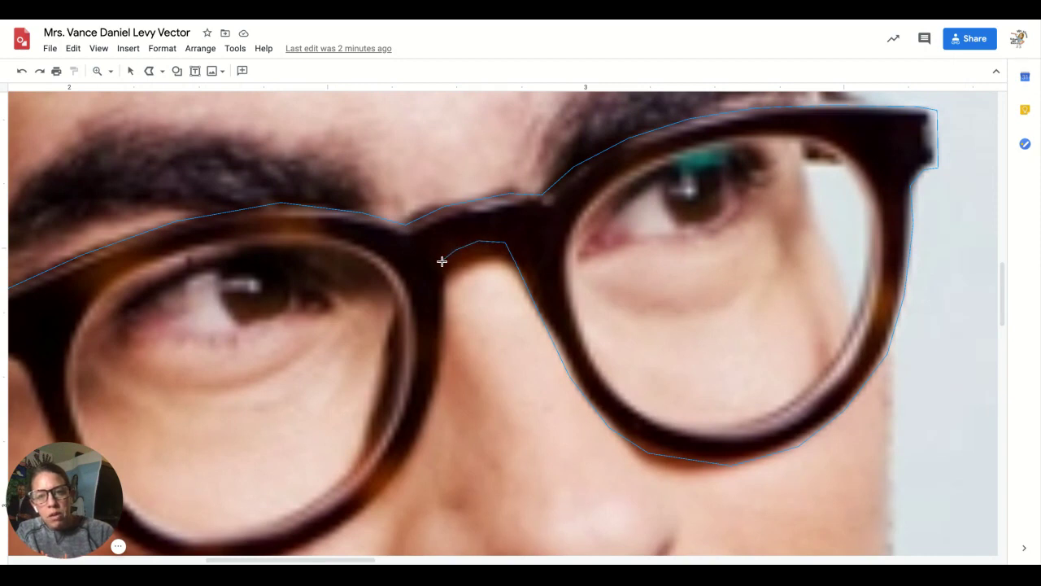
left_click(442, 362)
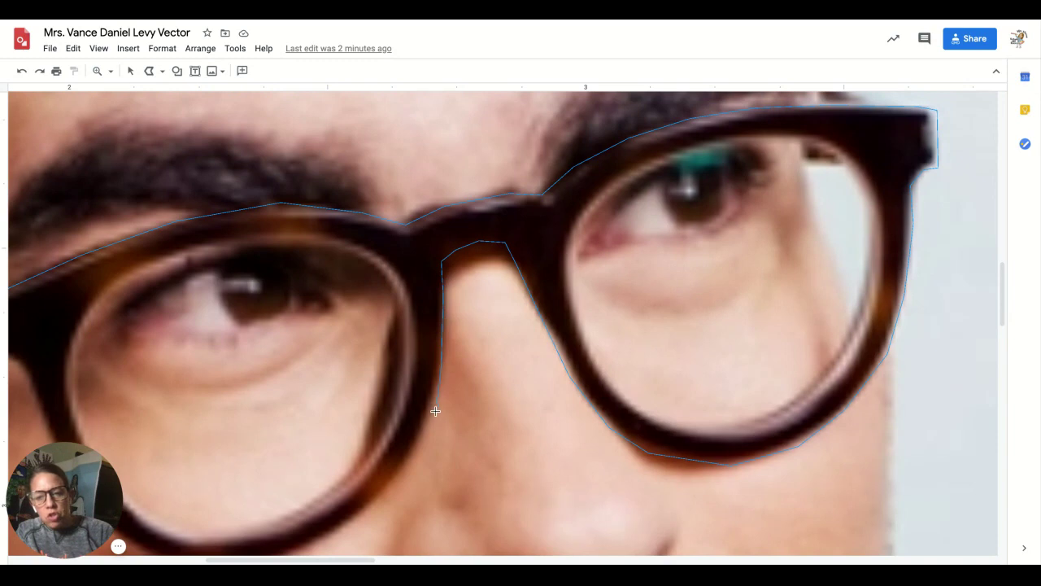
left_click(425, 421)
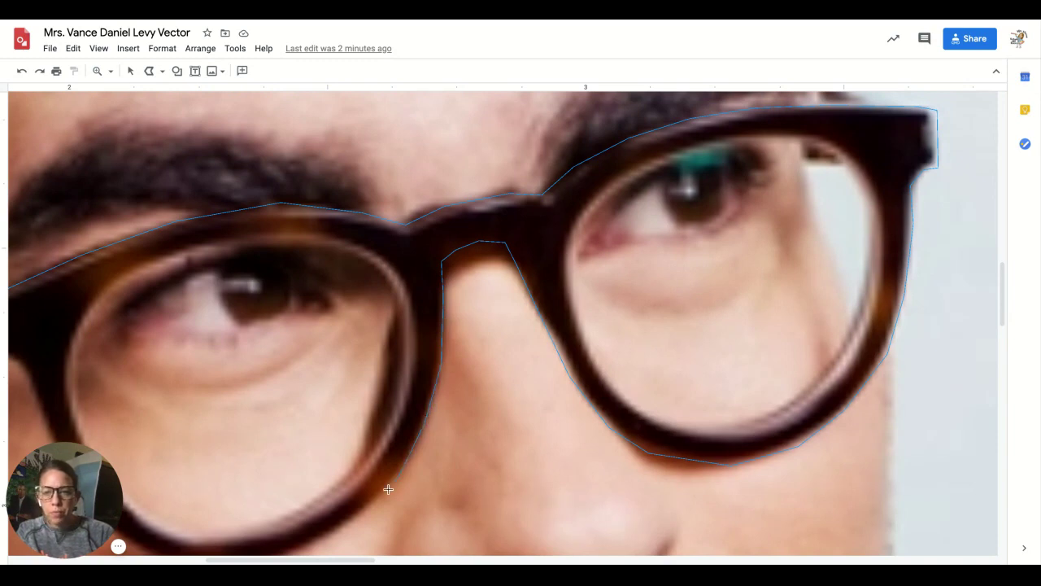
left_click(352, 519)
scroll(352, 518, "down", 2)
scroll(352, 518, "left", 3)
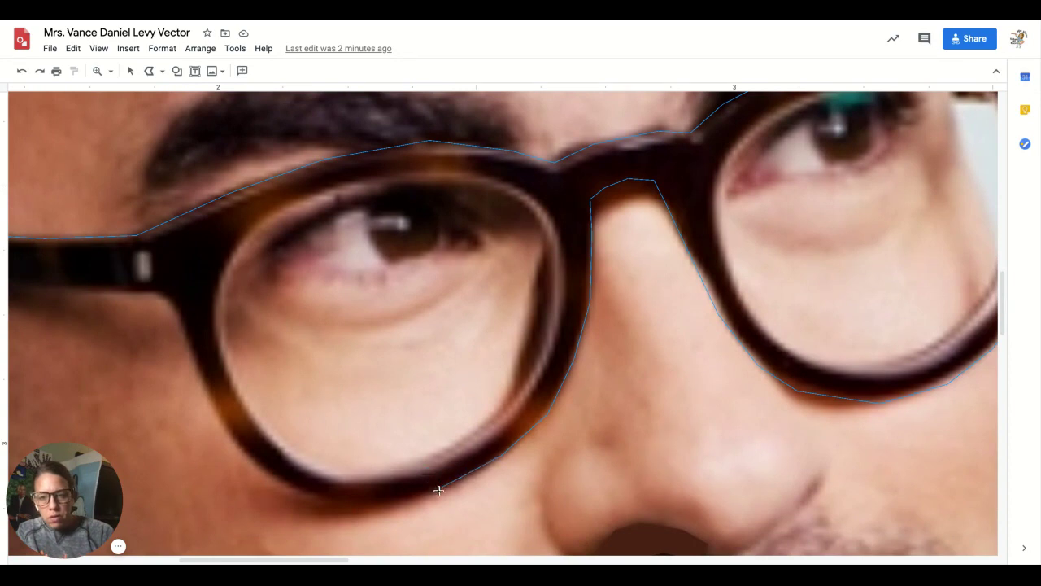
Step: Continue the glasses outline around the left lens's lower rim and up its outer side to the temple arm
left_click(373, 505)
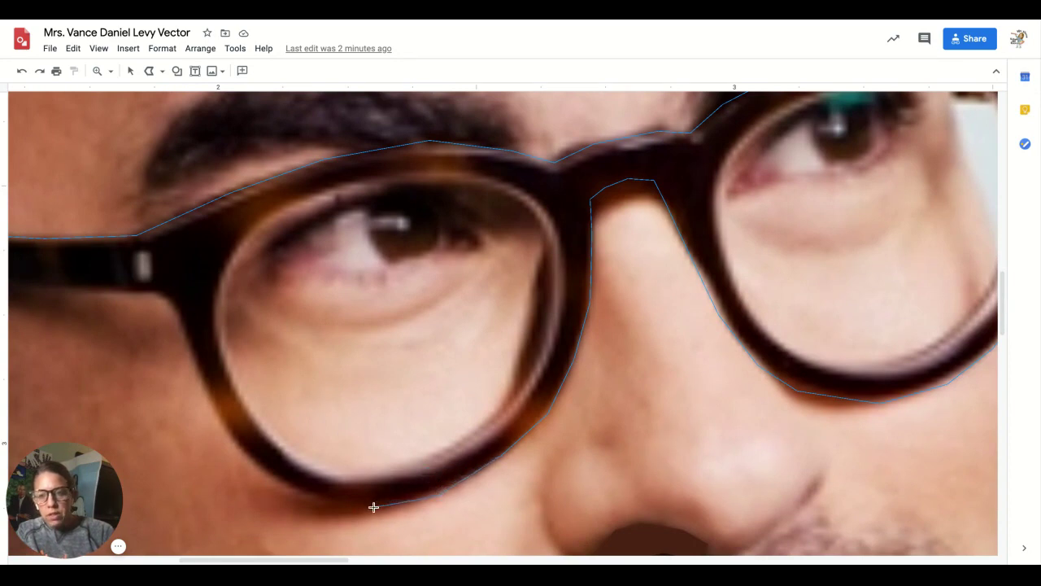
left_click(321, 501)
left_click(264, 477)
left_click(226, 428)
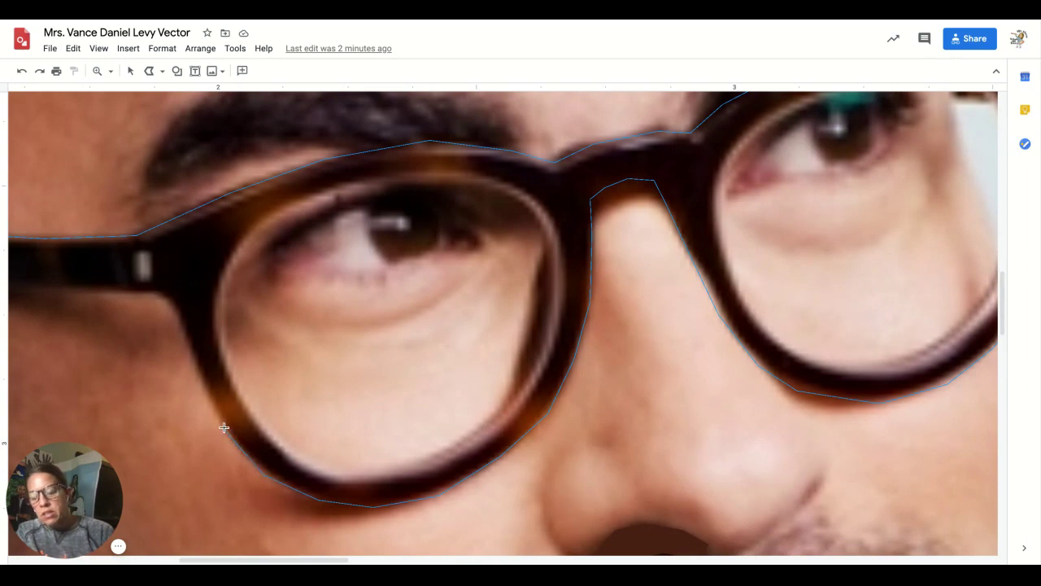
left_click(194, 362)
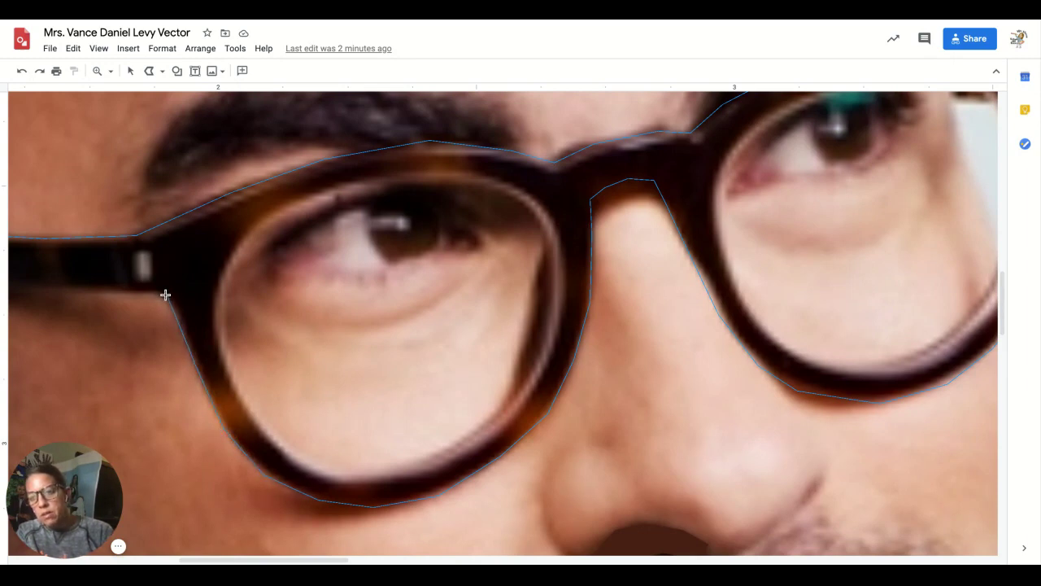
left_click(168, 300)
Step: Trace the underside of the temple arm back to the ear and close the glasses outline at its starting point
scroll(153, 292, "left", 5)
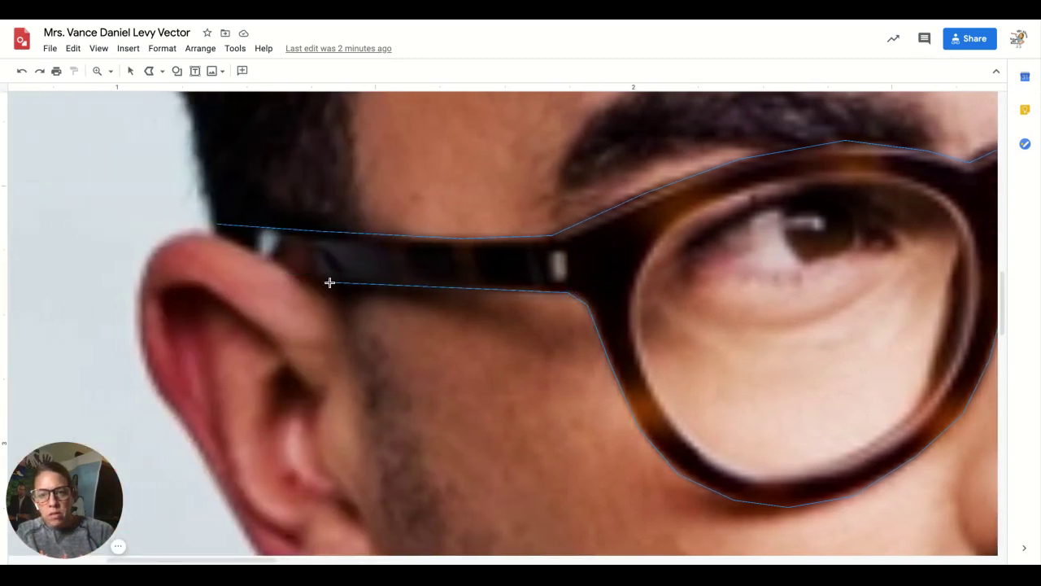
left_click(298, 280)
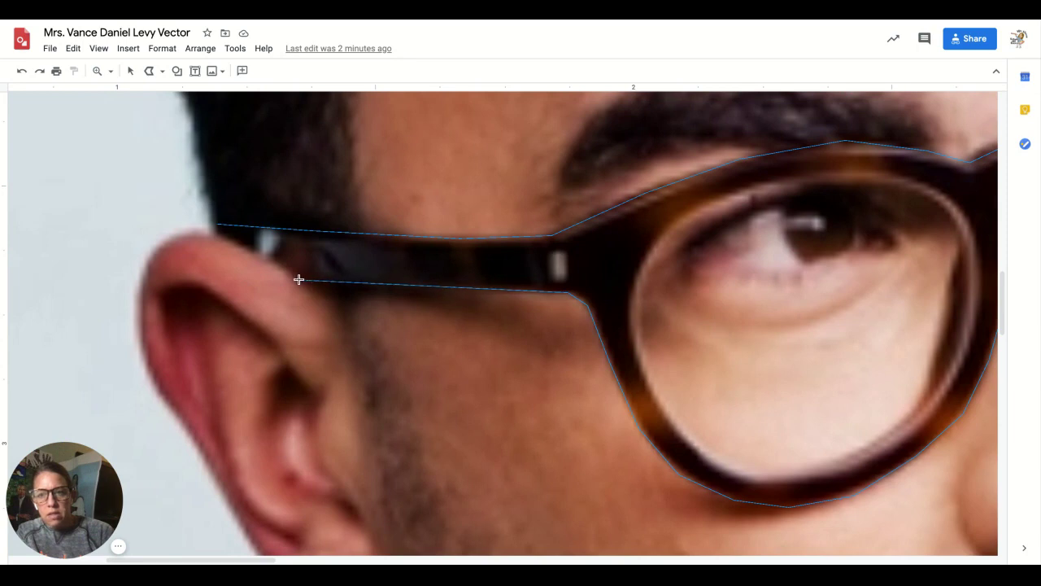
left_click(230, 239)
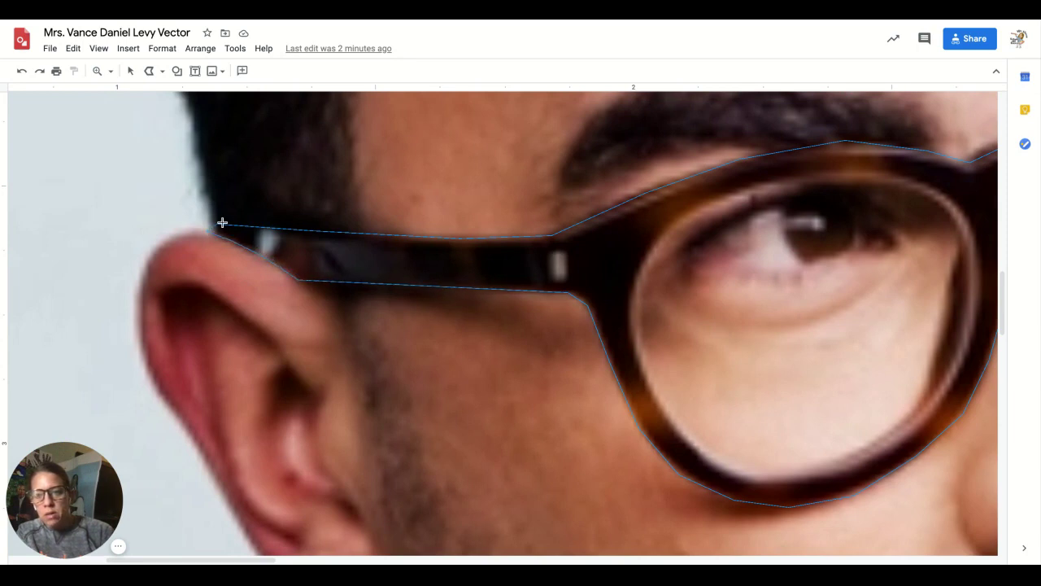
left_click(218, 225)
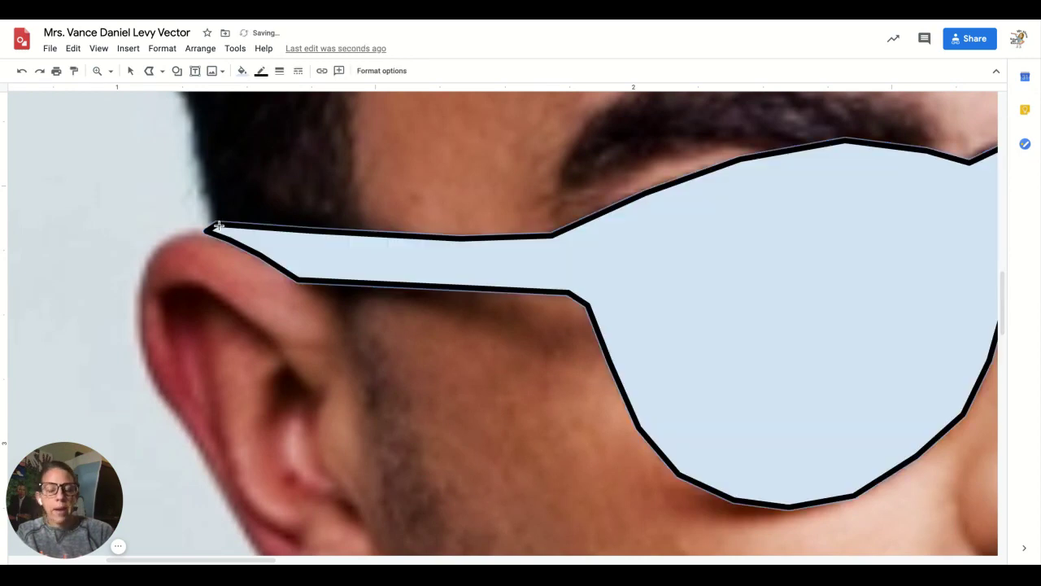
Step: Fill the glasses shape with the darkest red and make its outline transparent
scroll(218, 225, "right", 6)
key("ctrl+alt+minus")
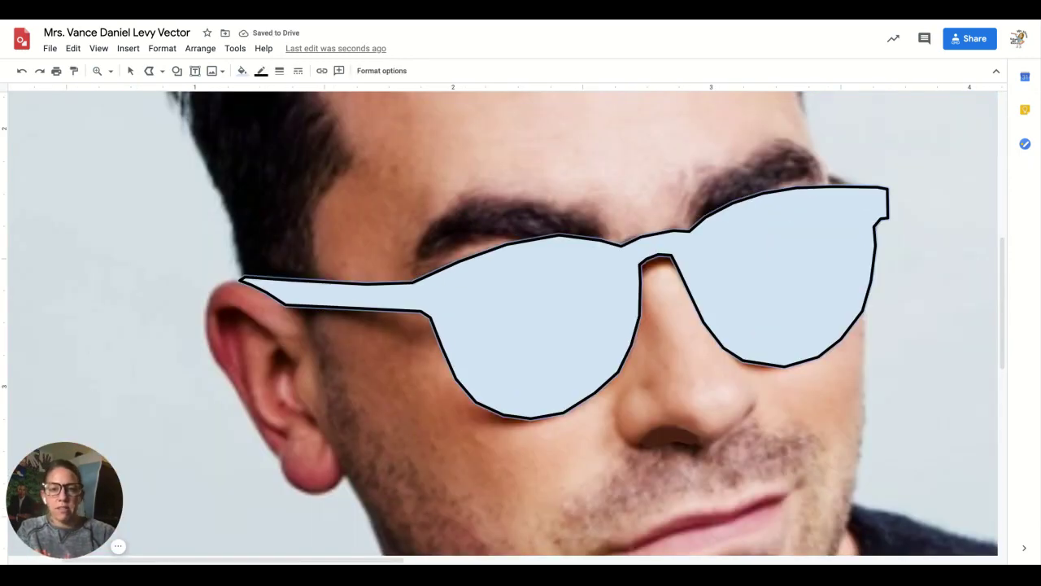
left_click(241, 70)
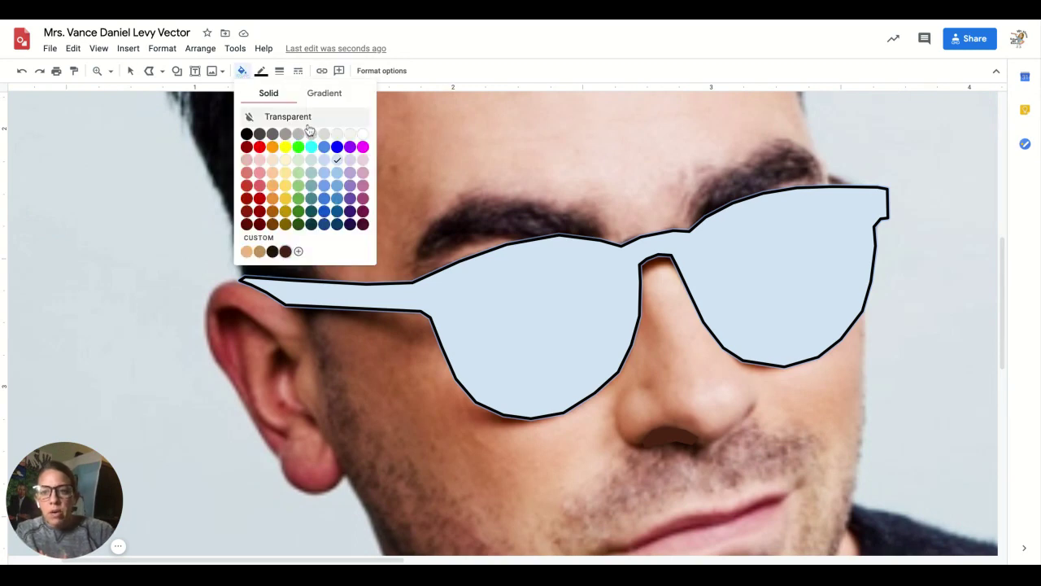
left_click(247, 224)
left_click(261, 71)
left_click(280, 98)
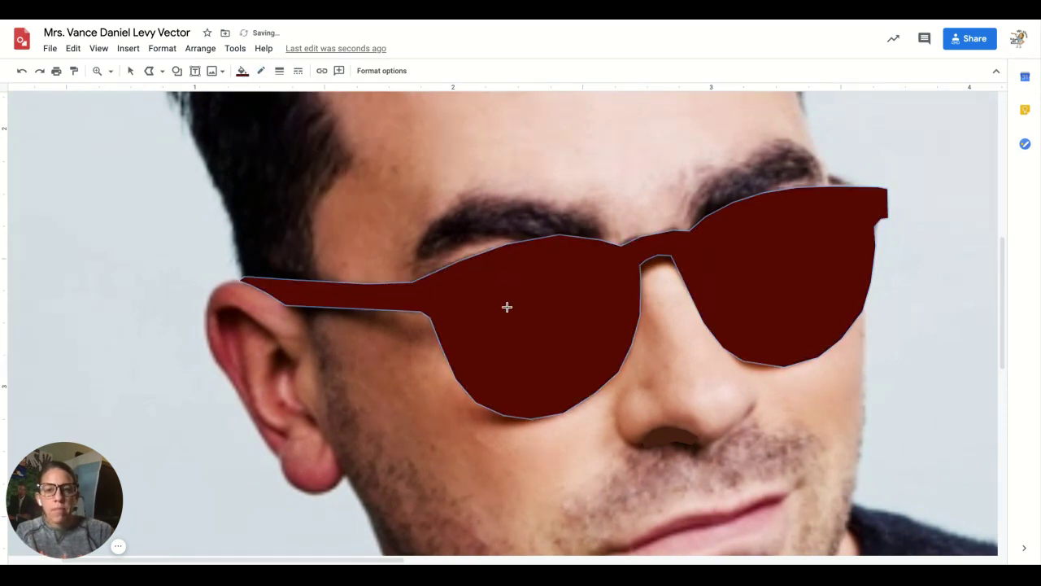
Step: Try drawing the left lens as a closed six-point polygon inside the filled glasses shape
left_click(457, 298)
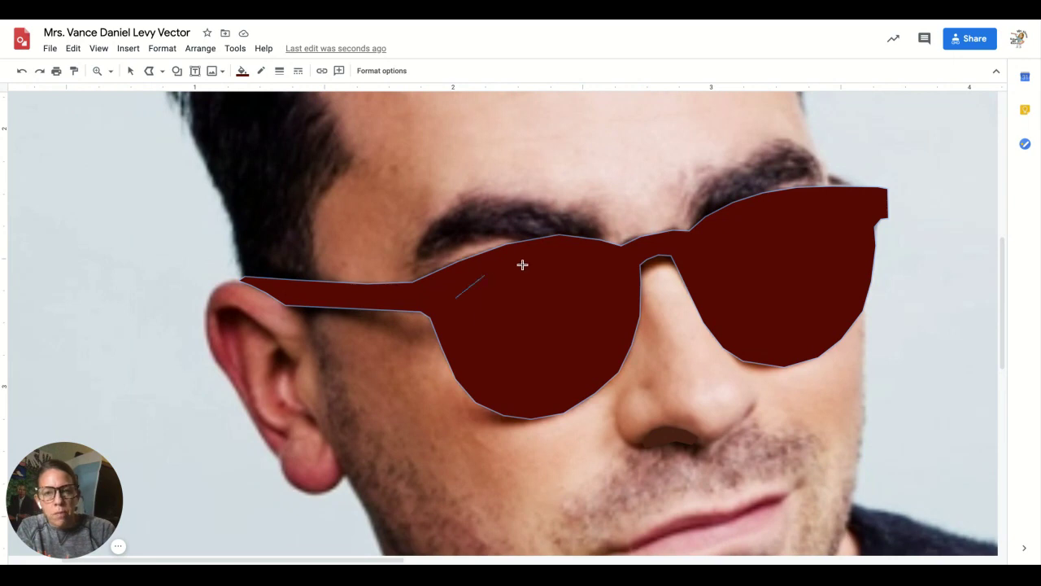
left_click(536, 269)
left_click(610, 274)
left_click(600, 340)
left_click(550, 394)
left_click(497, 378)
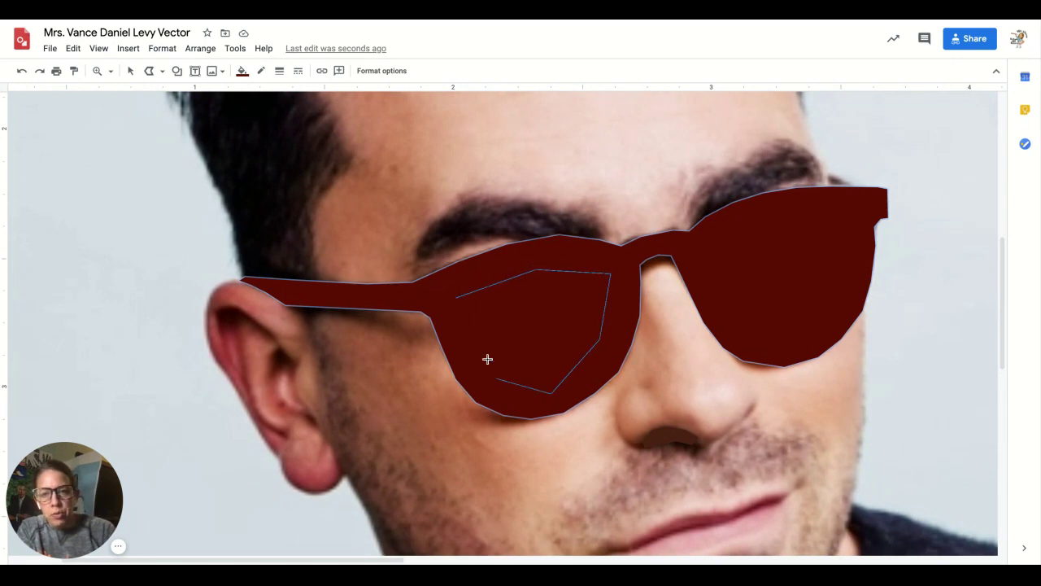
left_click(457, 299)
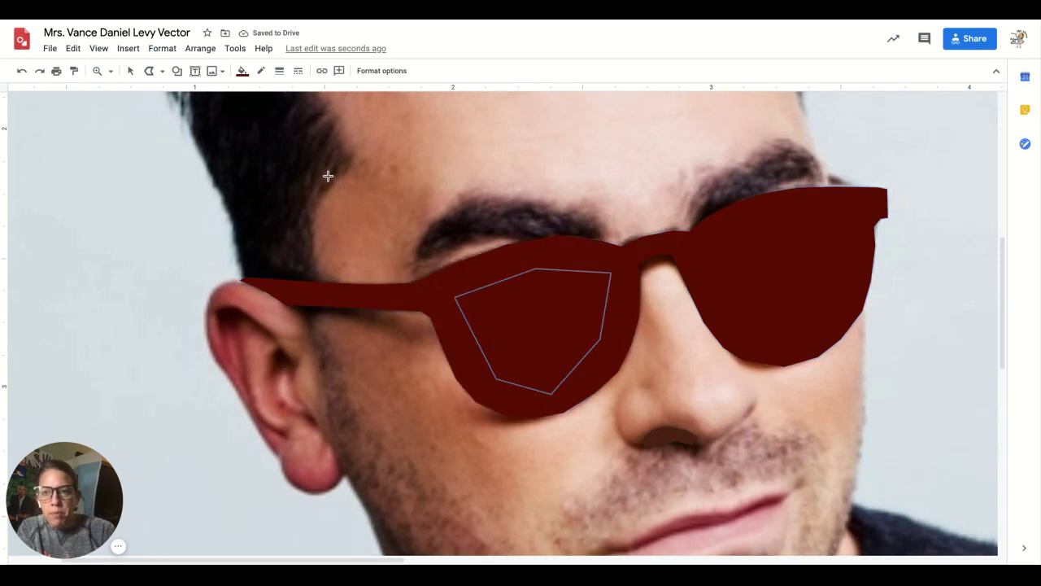
Step: Try making the lens polygon's fill transparent and moving its upper outer corner point inward
left_click(242, 75)
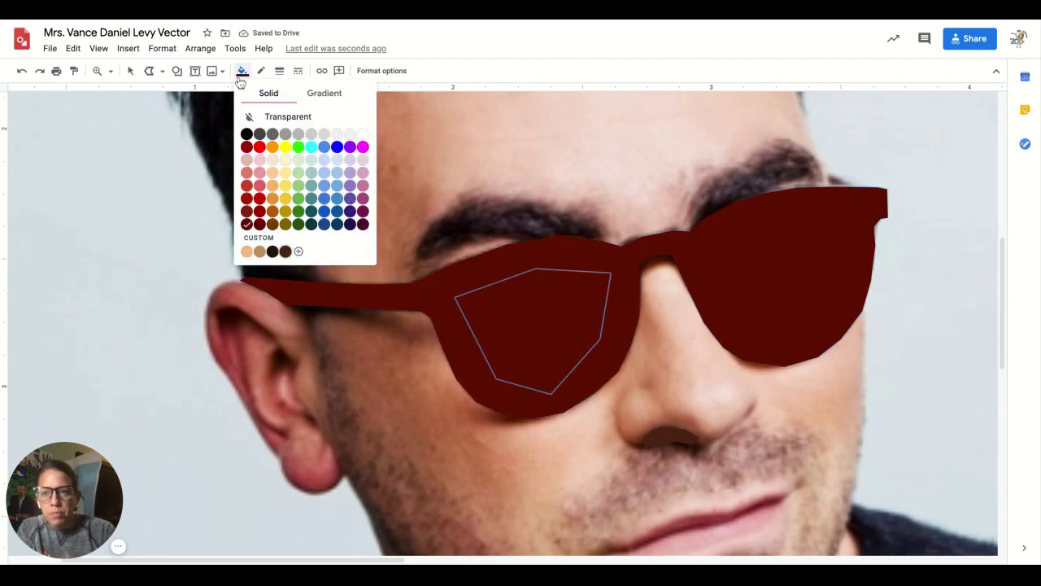
left_click(319, 122)
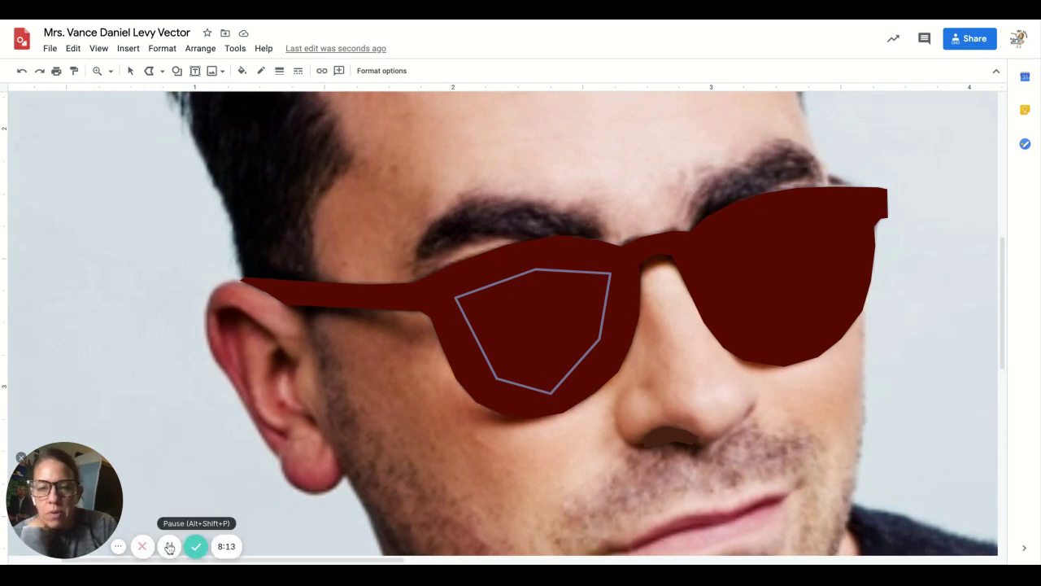
left_click(169, 546)
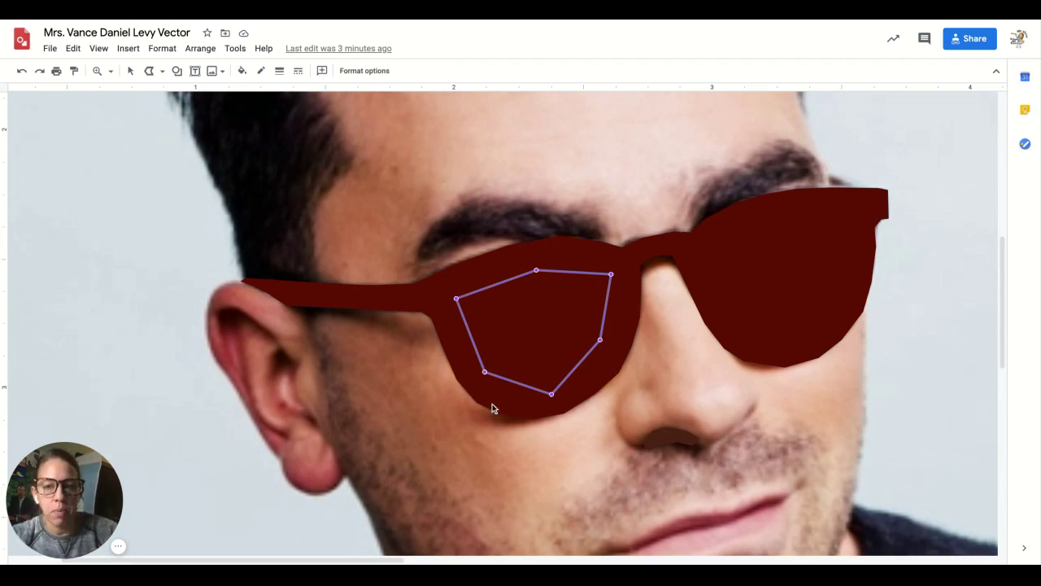
left_click_drag(457, 298, 481, 306)
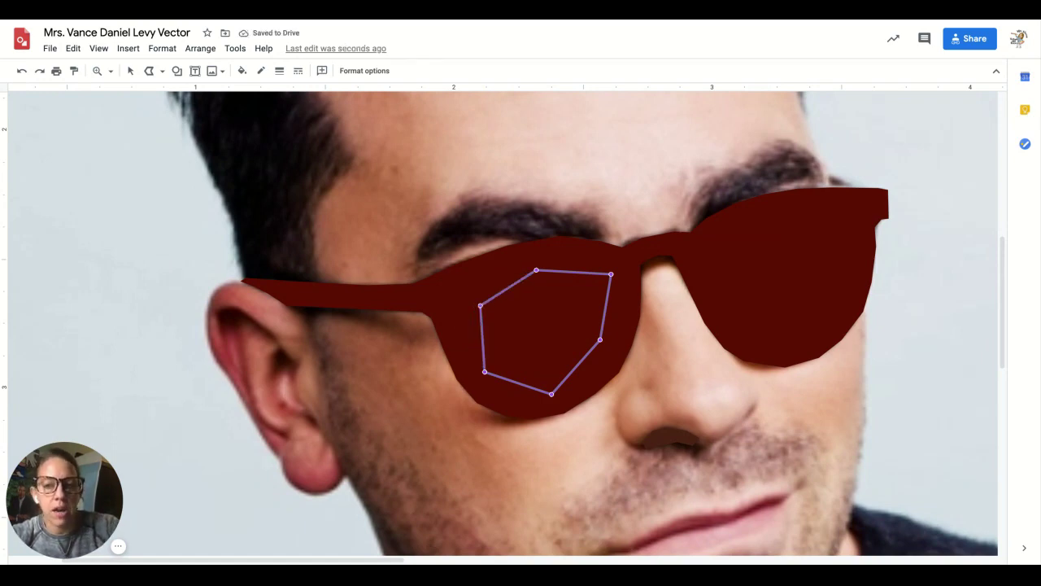
Step: Undo the lens edits, the lens polygon, the glasses' colouring and the whole traced glasses shape
key("ctrl+z")
left_click(22, 71)
left_click(22, 70)
left_click(21, 70)
left_click(22, 70)
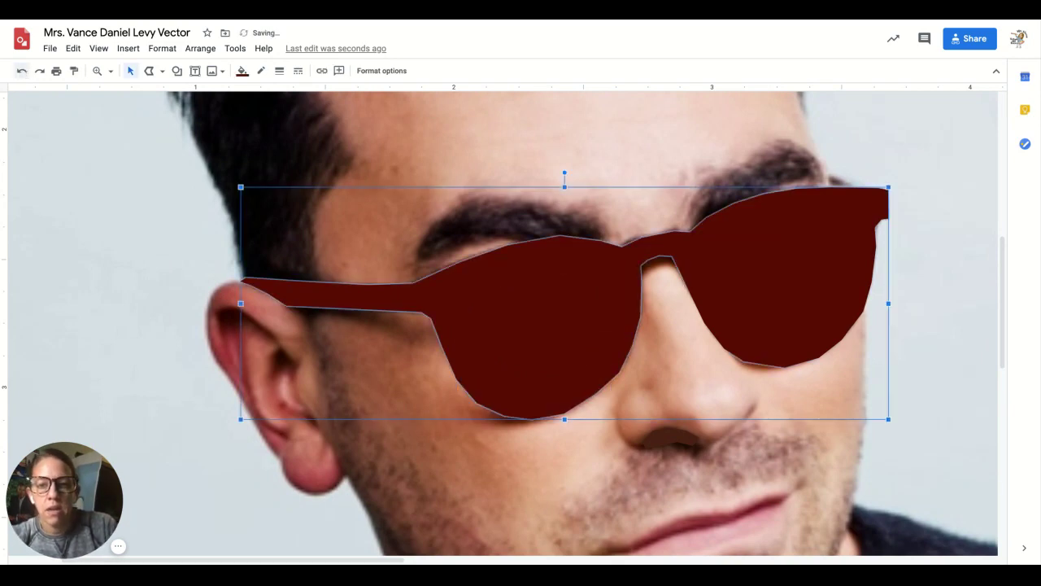
left_click(22, 71)
key("ctrl+z")
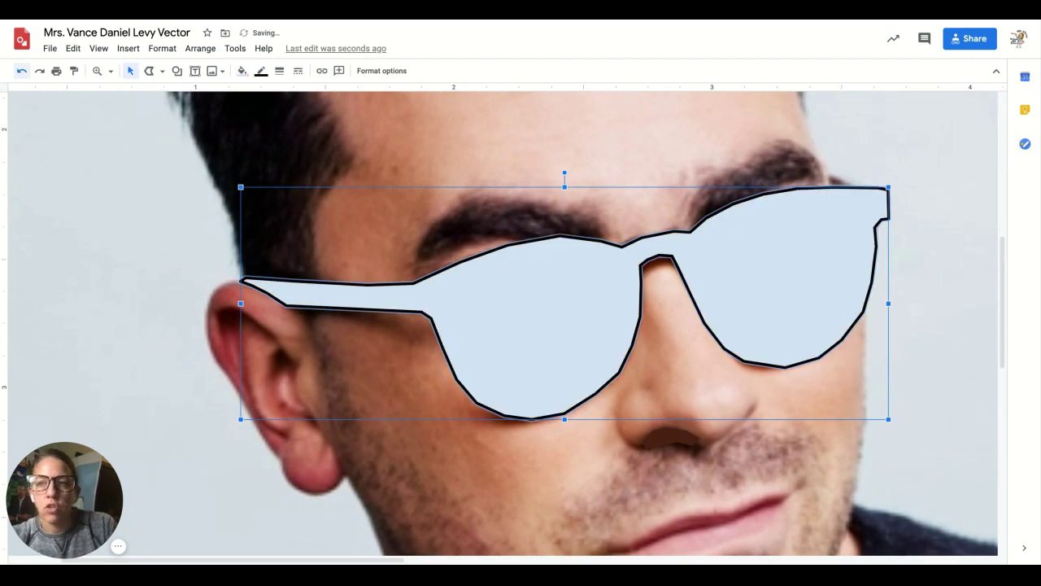
key("ctrl+z")
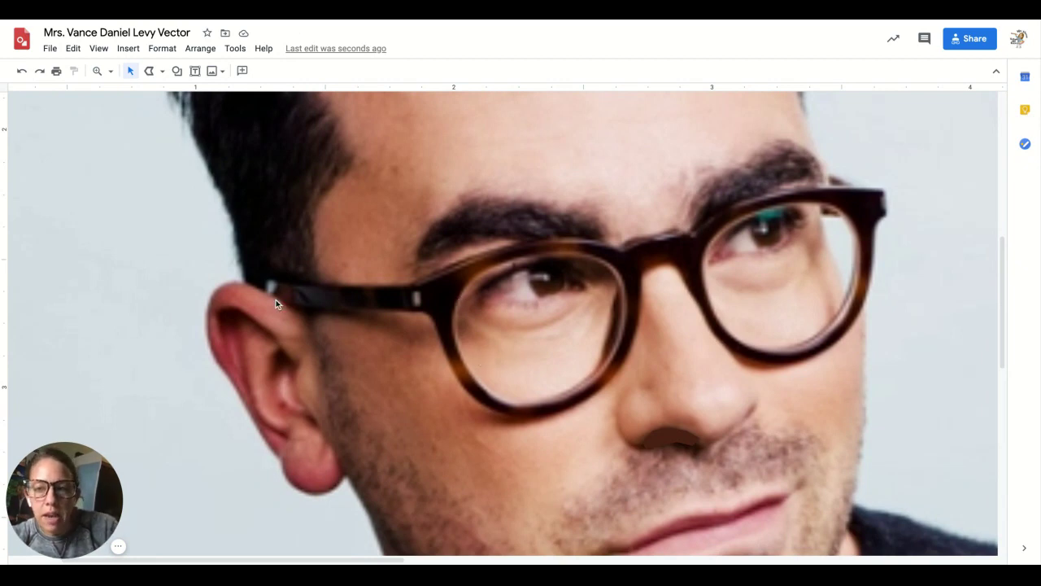
Step: Start a polyline at the left lens's upper inner rim, trace down and across the rim, then follow the temple arm's underside to the ear
left_click(147, 72)
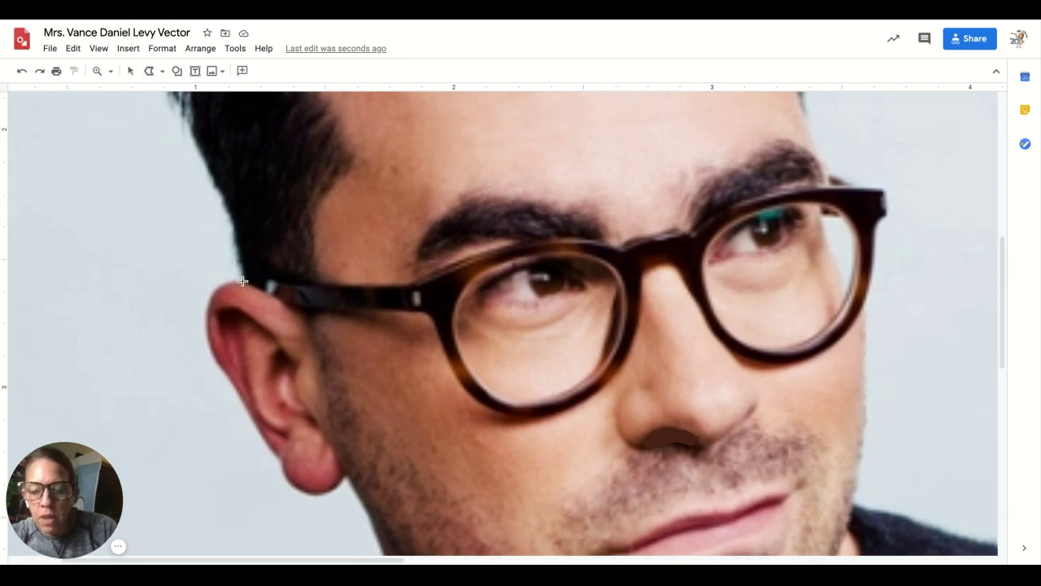
key("ctrl+alt+plus")
scroll(443, 266, "left", 5)
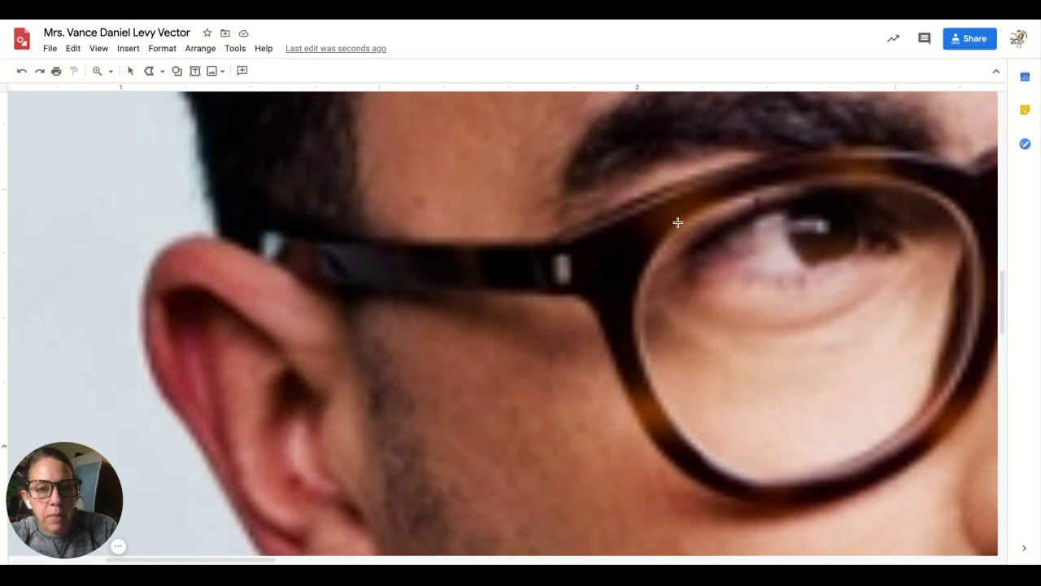
mouse_move(683, 220)
left_mouse_down()
mouse_move(660, 235)
mouse_move(635, 301)
mouse_move(648, 374)
mouse_move(620, 390)
mouse_move(591, 300)
mouse_move(302, 282)
mouse_move(217, 235)
mouse_move(215, 217)
left_mouse_up()
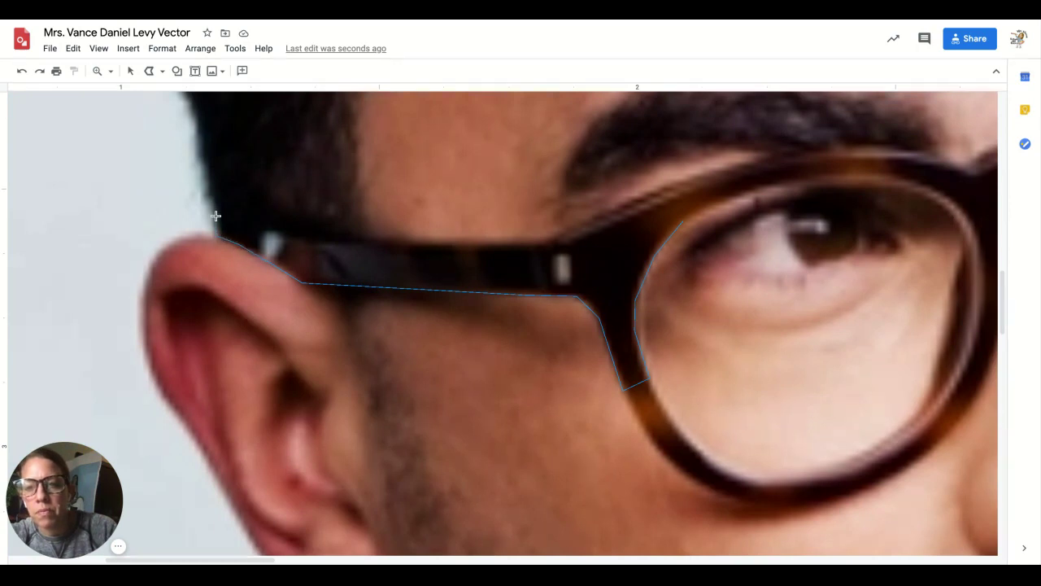
left_click(216, 217)
Step: Continue the outline along the temple arm's upper edge and over the top of the left lens frame to the bridge
left_click(297, 228)
left_click(394, 239)
left_click(561, 238)
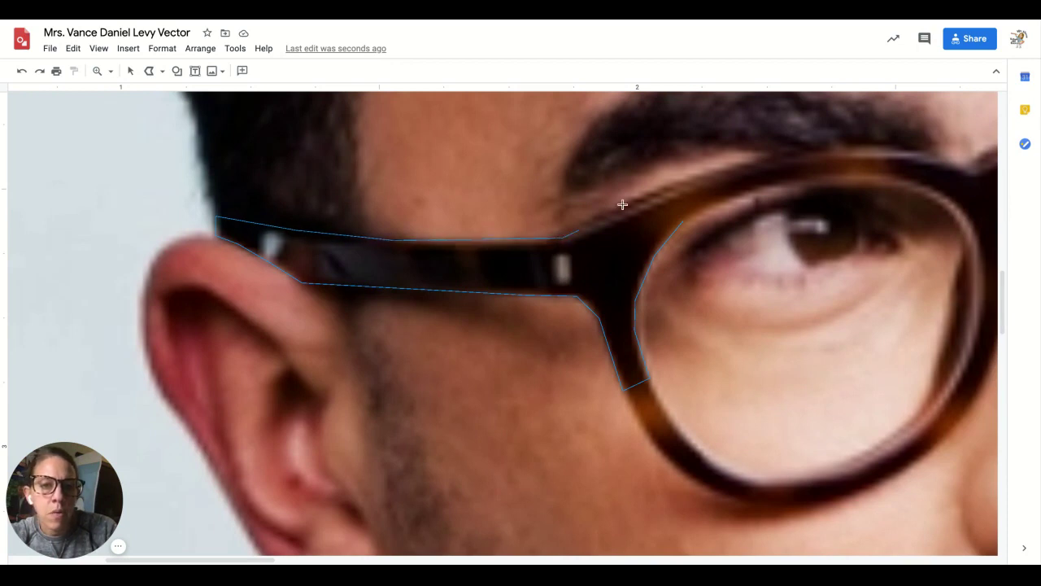
left_click(734, 165)
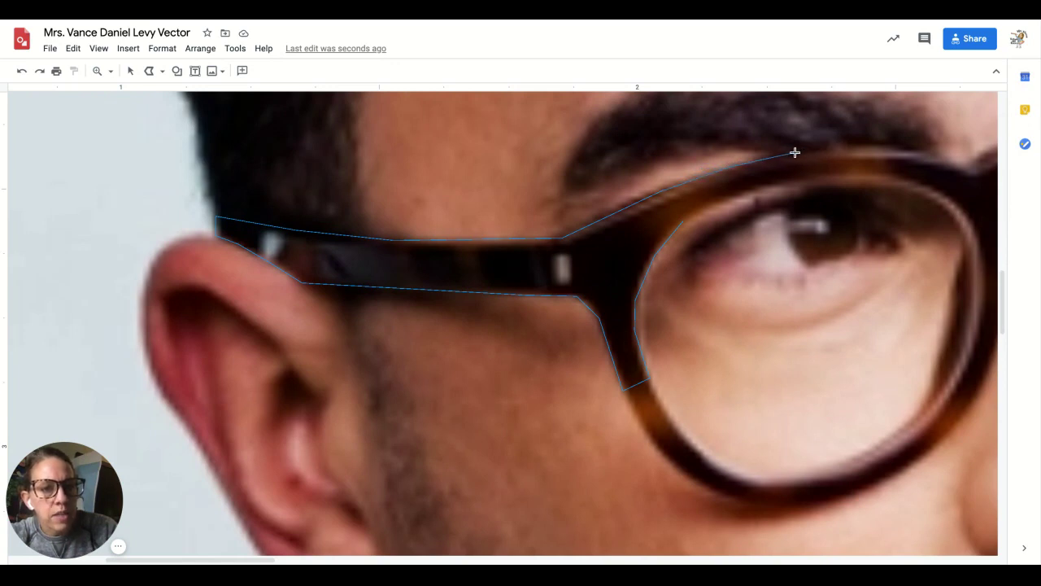
left_click(797, 152)
scroll(862, 149, "right", 5)
left_click(586, 153)
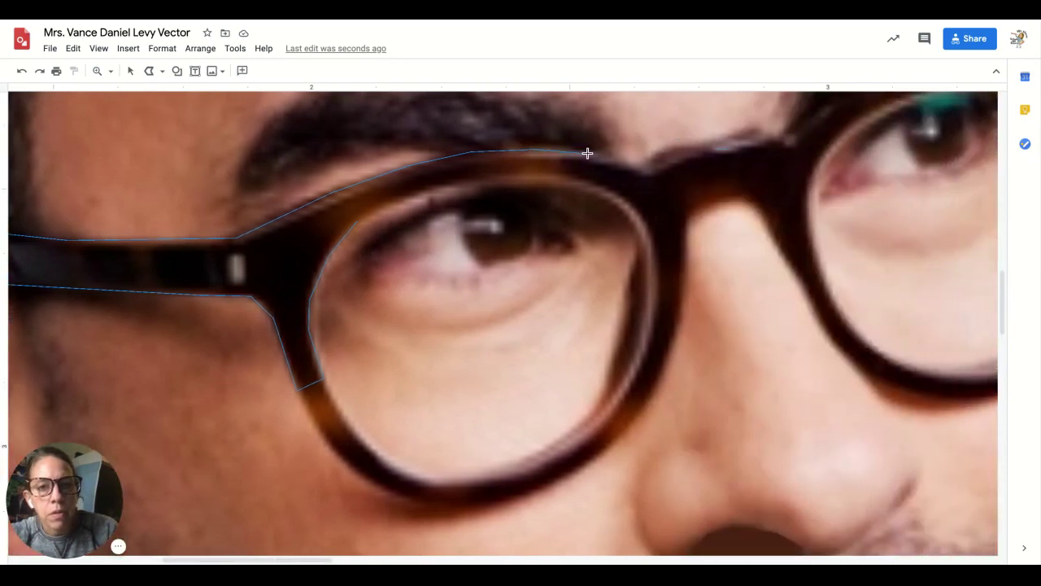
left_click(653, 173)
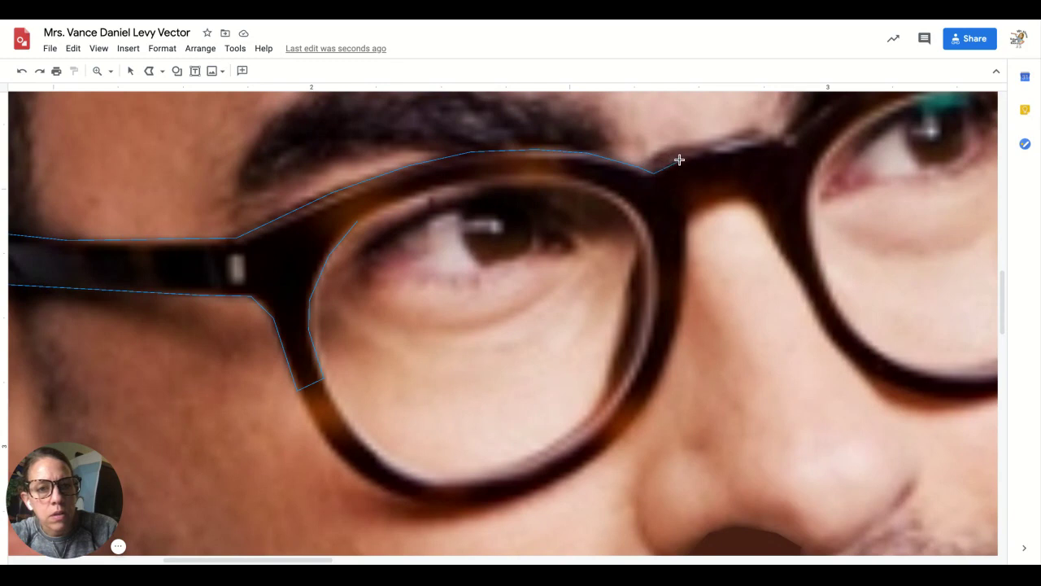
Step: Cut the outline across the rim beside the nose and trace the lens's upper inner edge back to the starting point, closing the shape
left_click(687, 221)
left_click(646, 253)
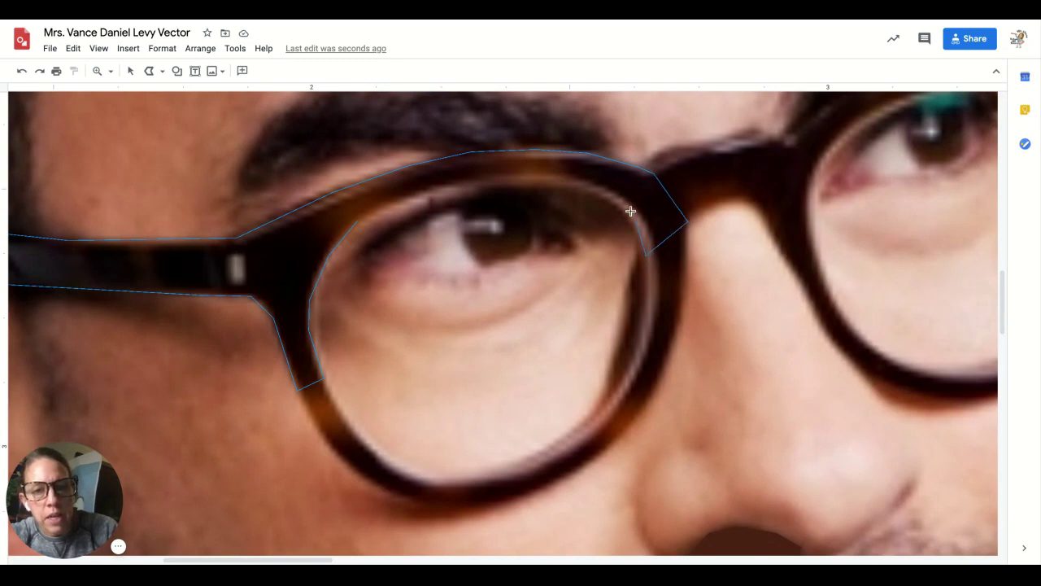
left_click(617, 202)
left_click(578, 187)
left_click(511, 178)
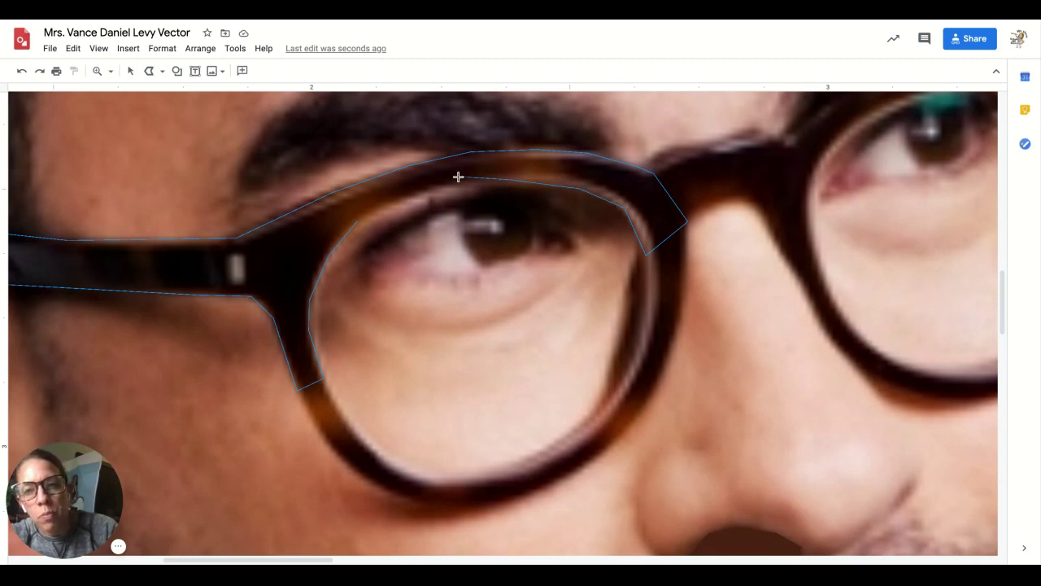
left_click(447, 185)
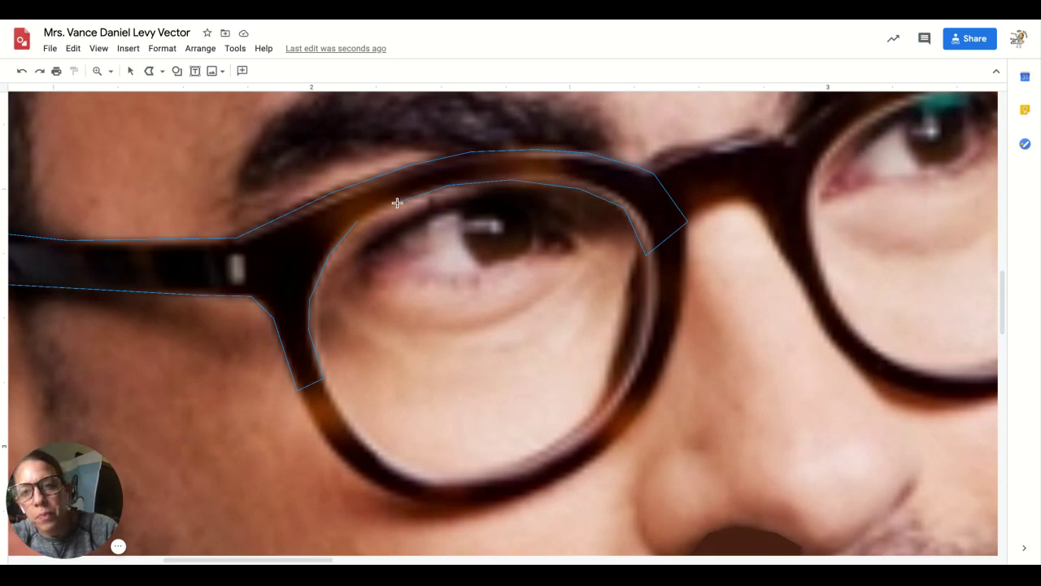
left_click(358, 220)
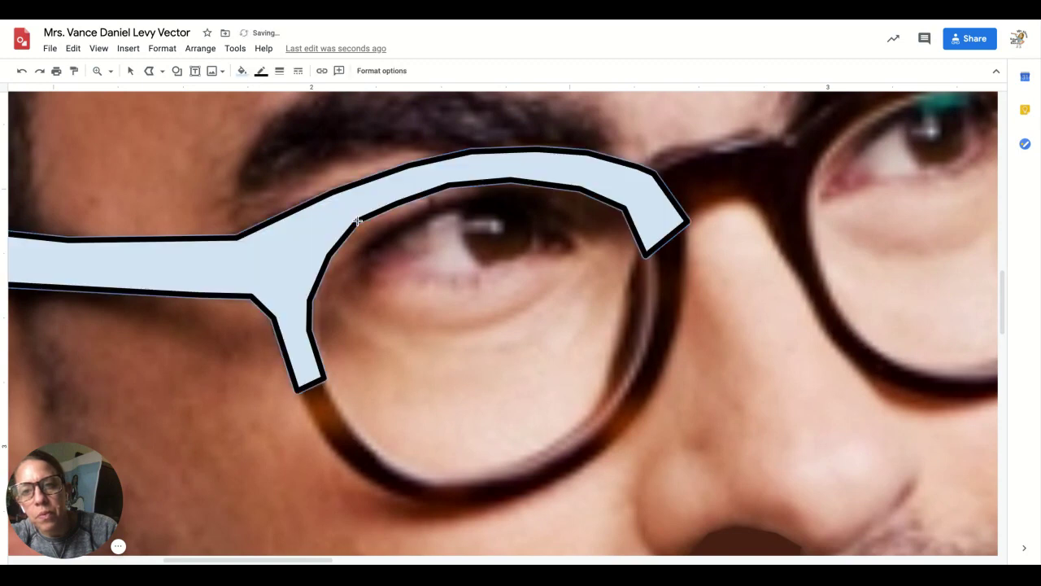
Step: Fill the new frame piece with dark red and make its outline transparent
left_click(241, 71)
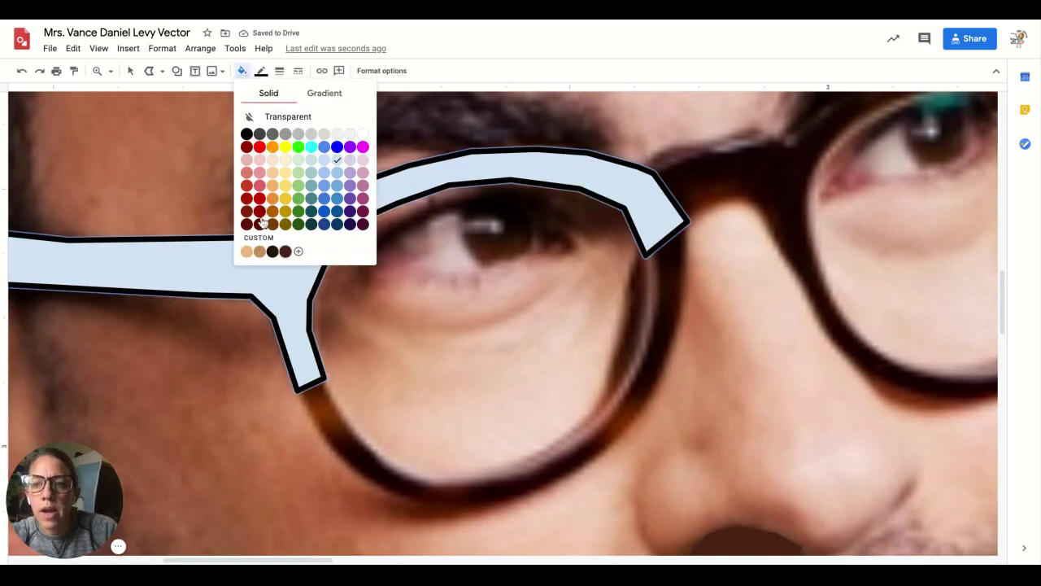
left_click(261, 223)
left_click(260, 72)
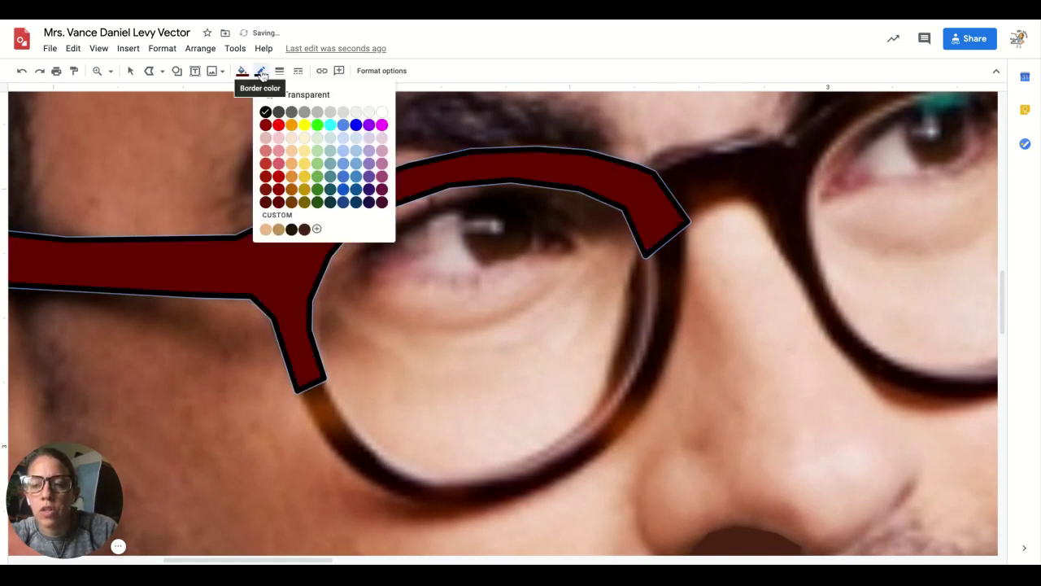
left_click(350, 99)
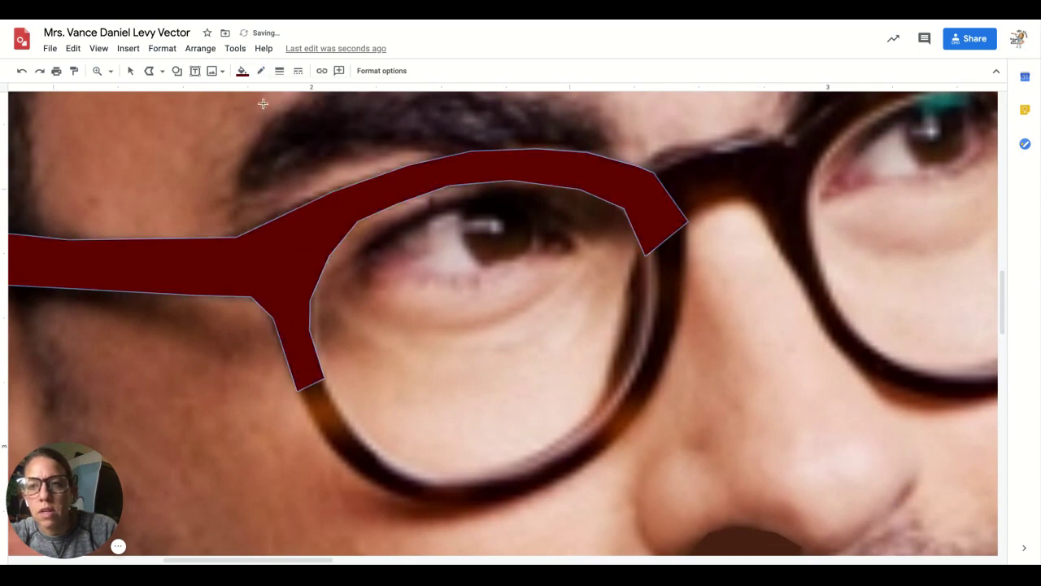
Step: Change the frame piece's fill to a custom dark brown by shifting the hue toward orange and picking a dark shade
left_click(241, 71)
left_click(299, 251)
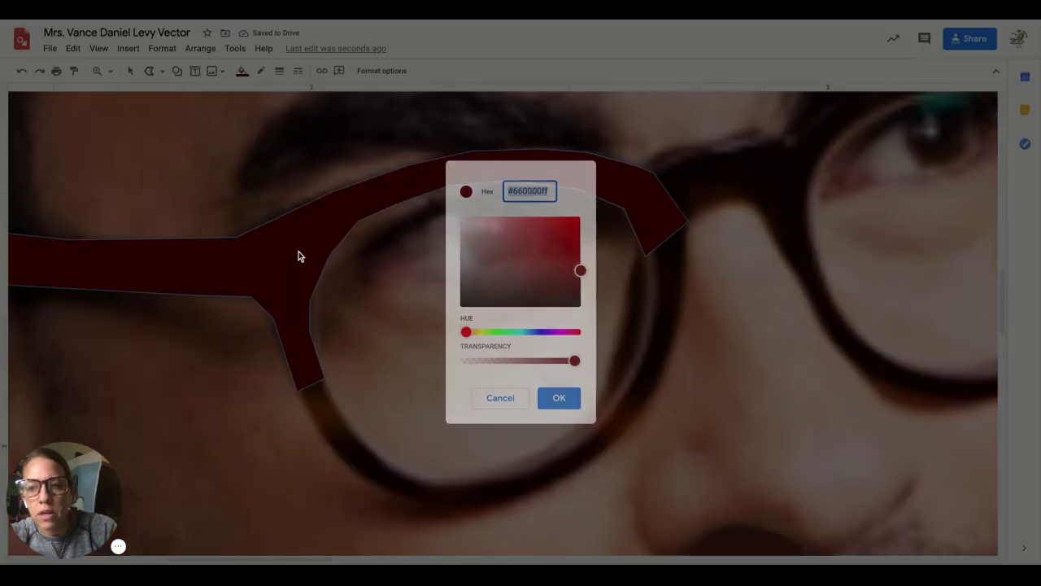
left_click_drag(476, 334, 473, 332)
left_click_drag(549, 291, 549, 289)
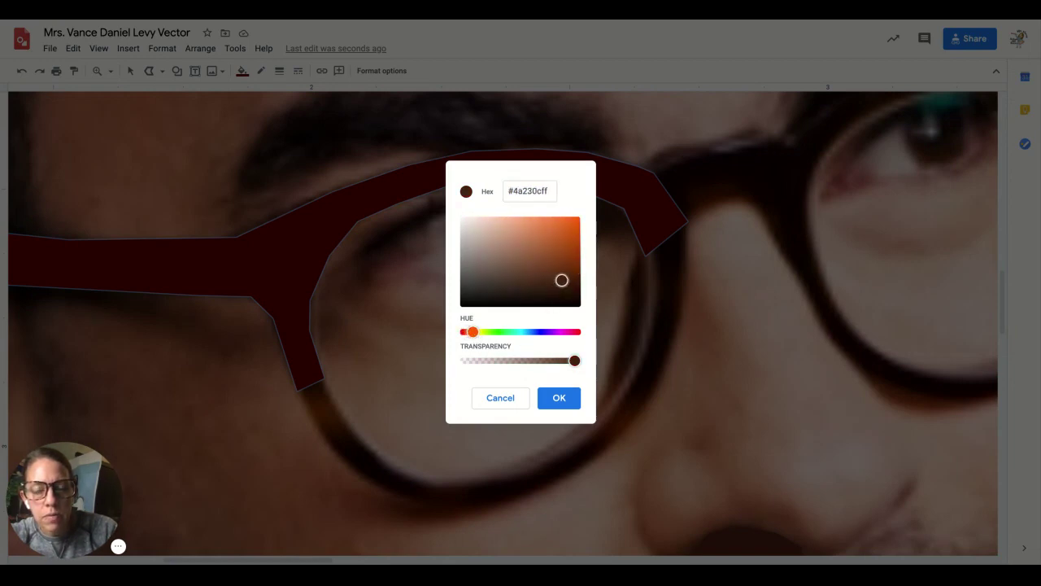
left_click(574, 400)
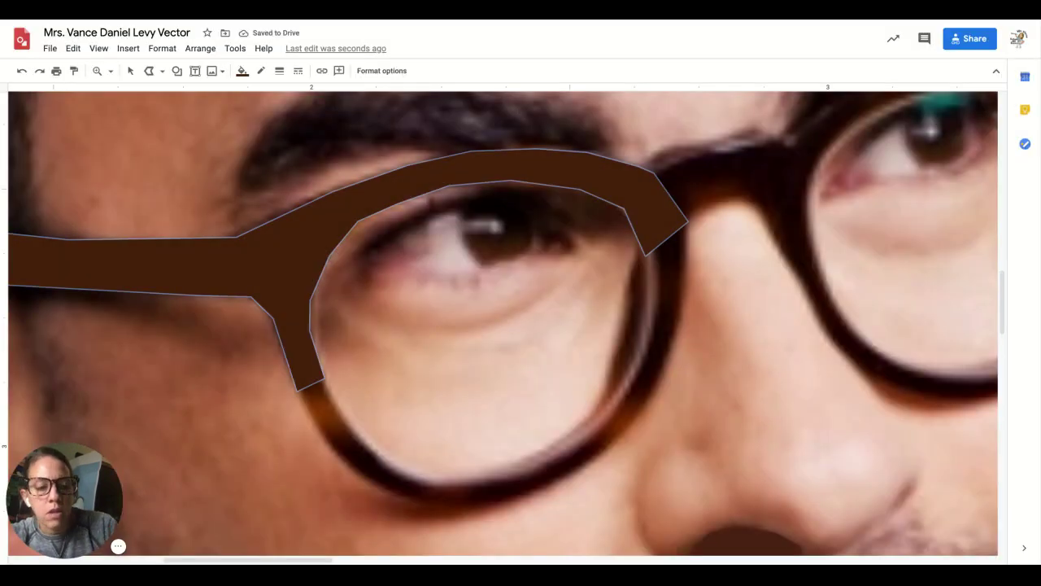
key("ctrl+alt+minus")
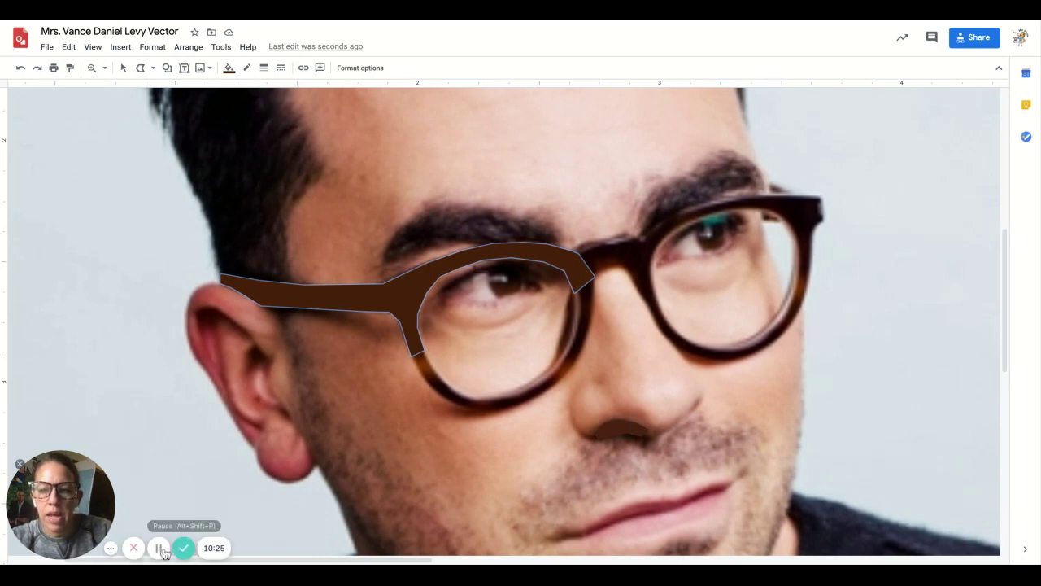
left_click(160, 547)
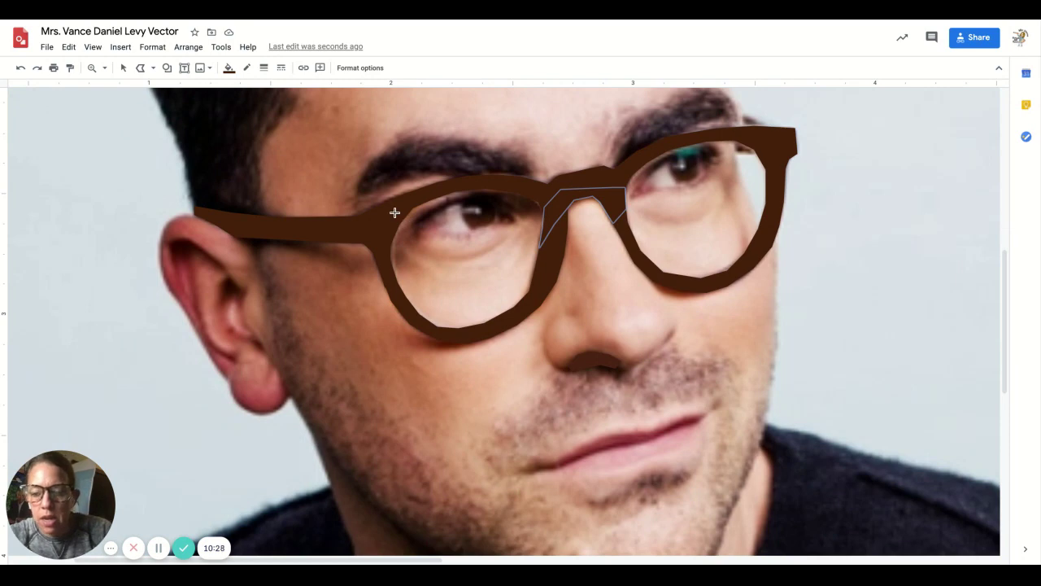
Step: Select all the brown glasses frame pieces, including both lens rims and the bridge, and group them into one object
left_click(123, 67)
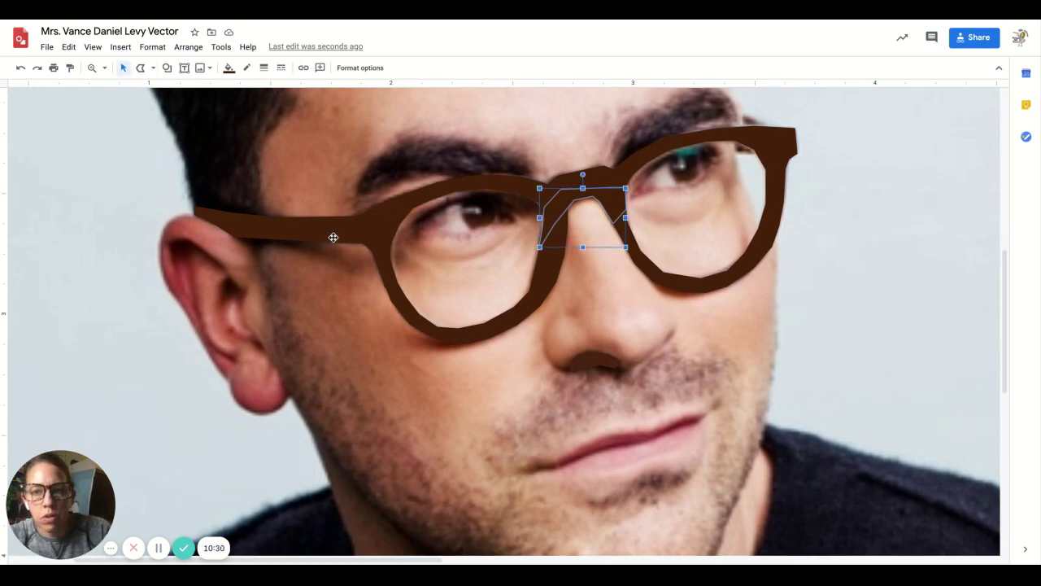
left_click(514, 191)
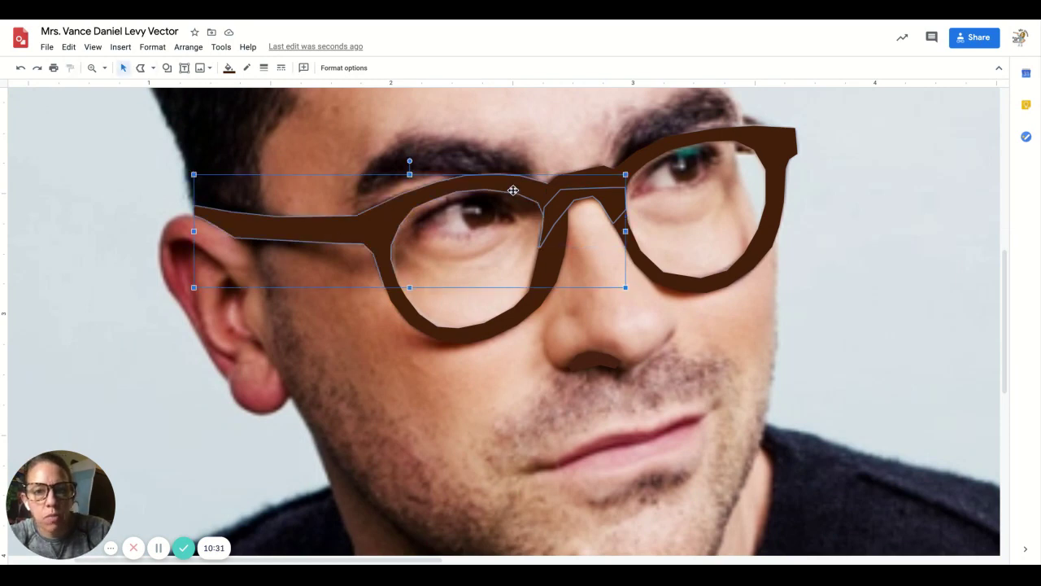
left_click(637, 165, "shift")
left_click(524, 306, "shift")
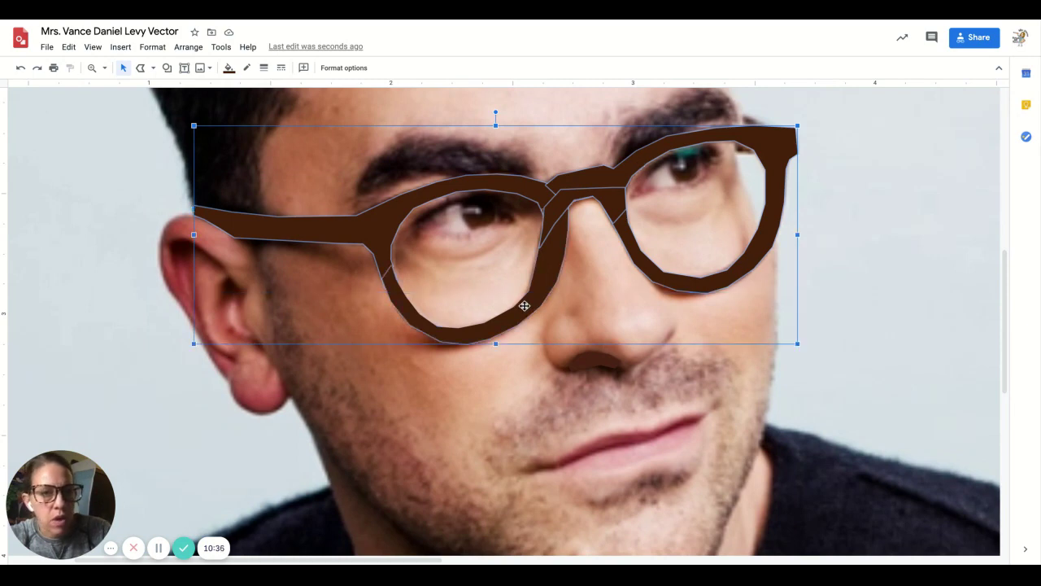
left_click(188, 47)
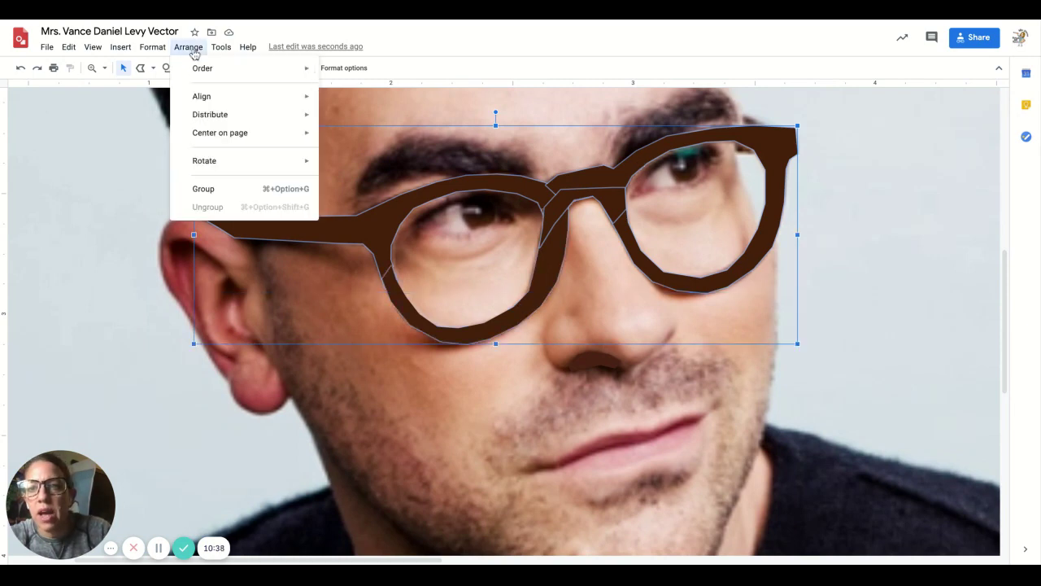
left_click(205, 188)
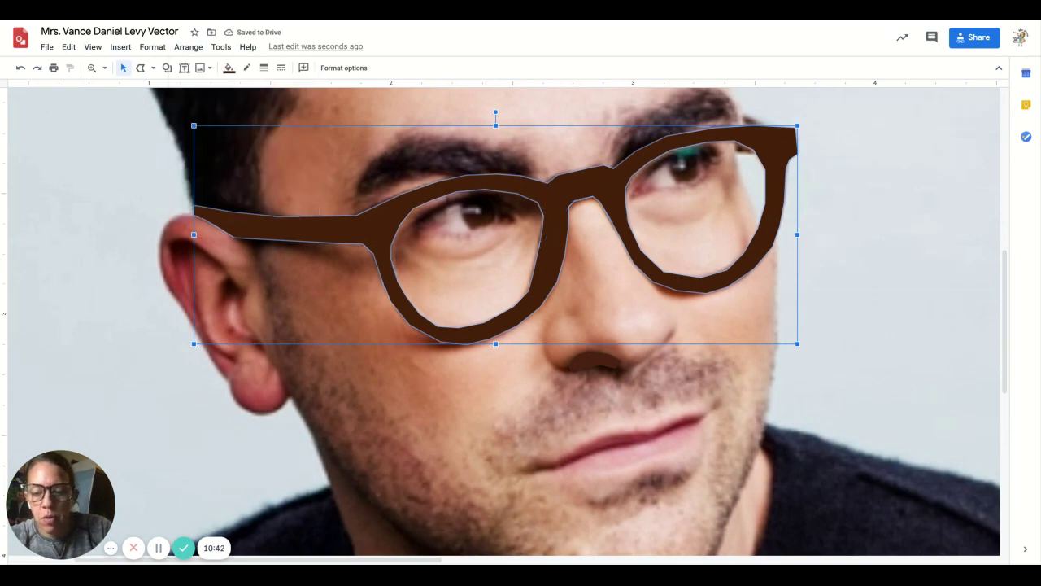
scroll(505, 325, "down", 5)
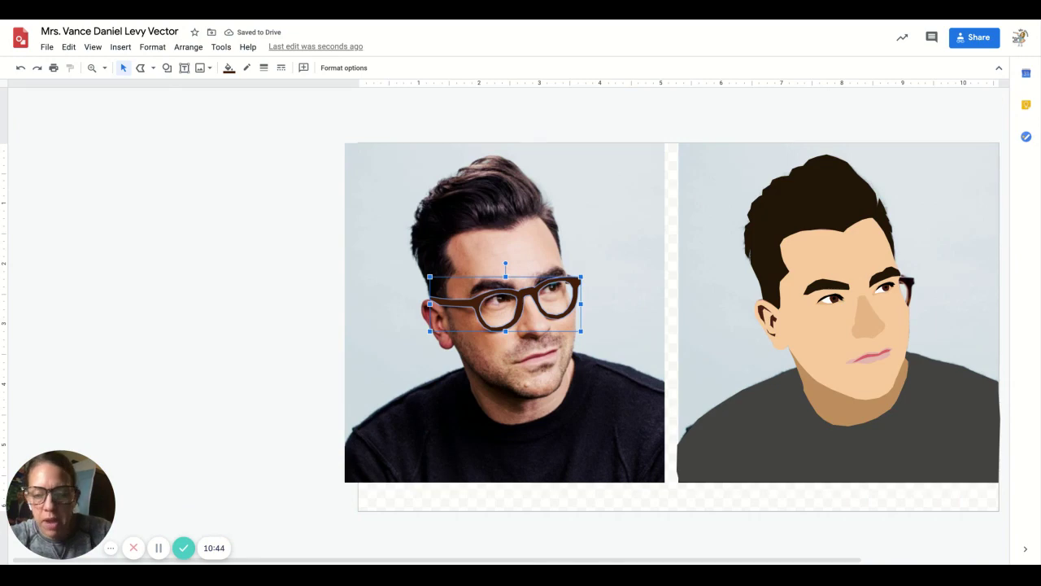
Step: Move the grouped glasses frame off the photo and across onto the face of the vector portrait
key("Right")
key("Right")
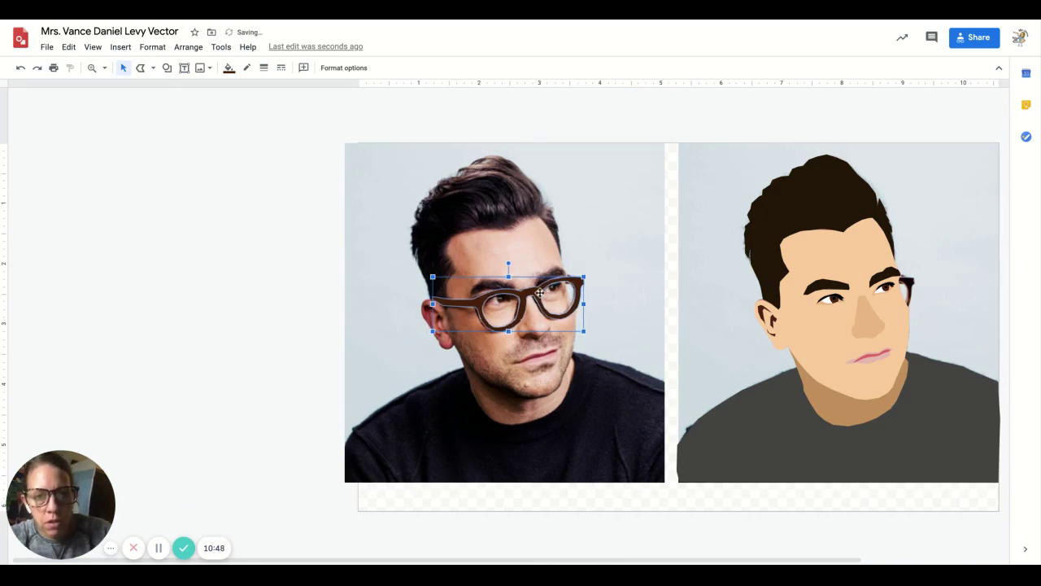
left_click(539, 292)
mouse_move(539, 292)
left_mouse_down()
mouse_move(655, 291)
mouse_move(539, 294)
left_mouse_up()
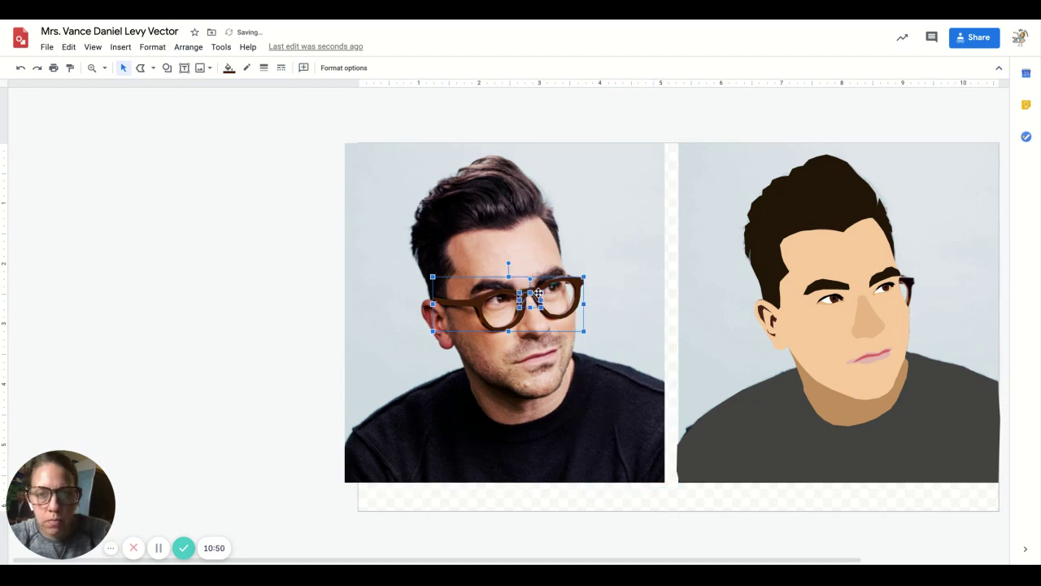
left_click(572, 288)
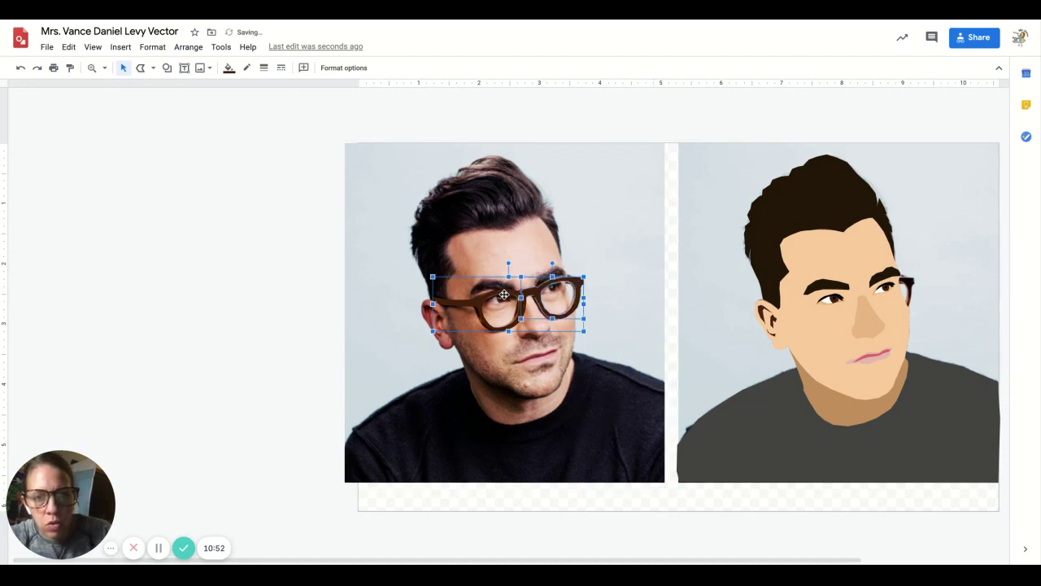
left_click(554, 249)
left_click(544, 284)
left_click_drag(534, 295, 871, 295)
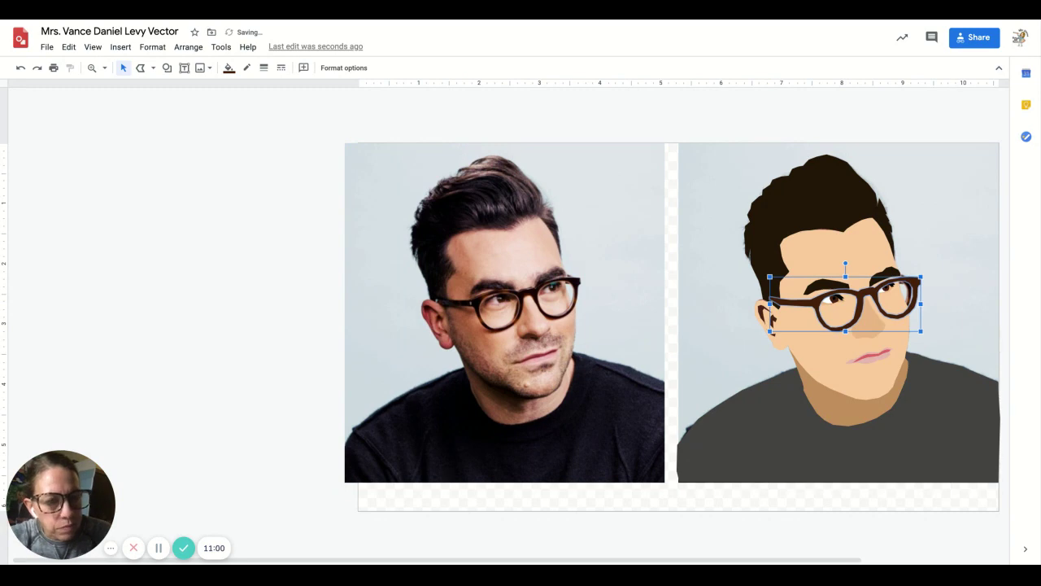
Step: Fine-tune the glasses' position on the vector face so the lenses surround the eyes and the arm reaches the ear, and deselect them
key("Left")
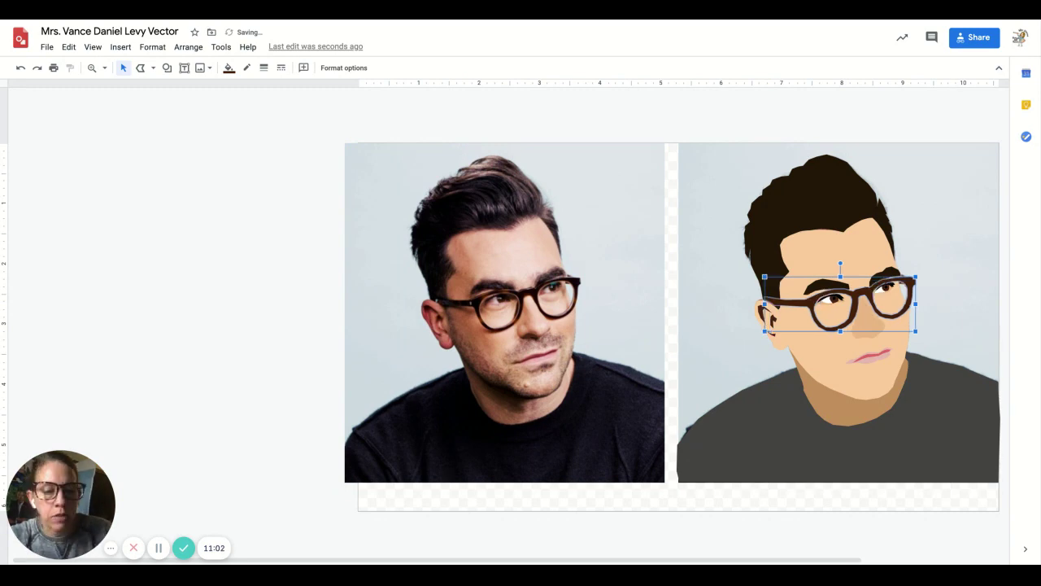
scroll(505, 317, "up", 5)
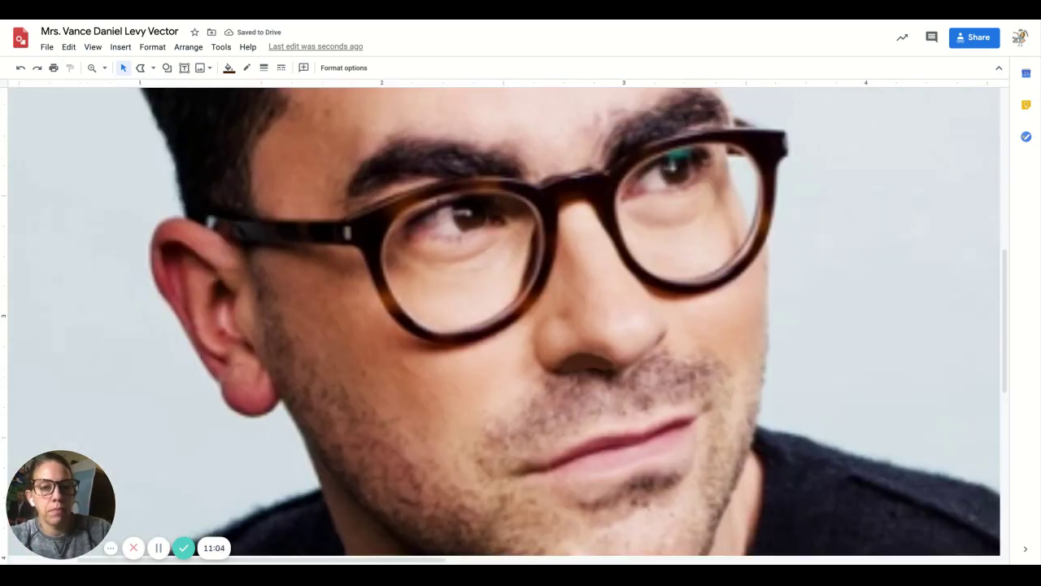
scroll(504, 317, "right", 10)
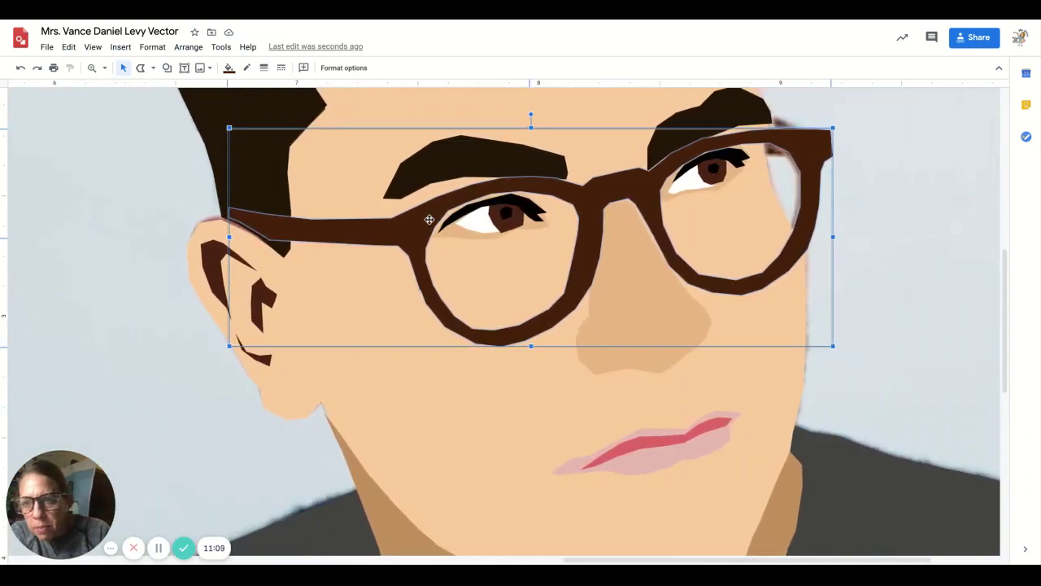
left_click_drag(428, 220, 425, 222)
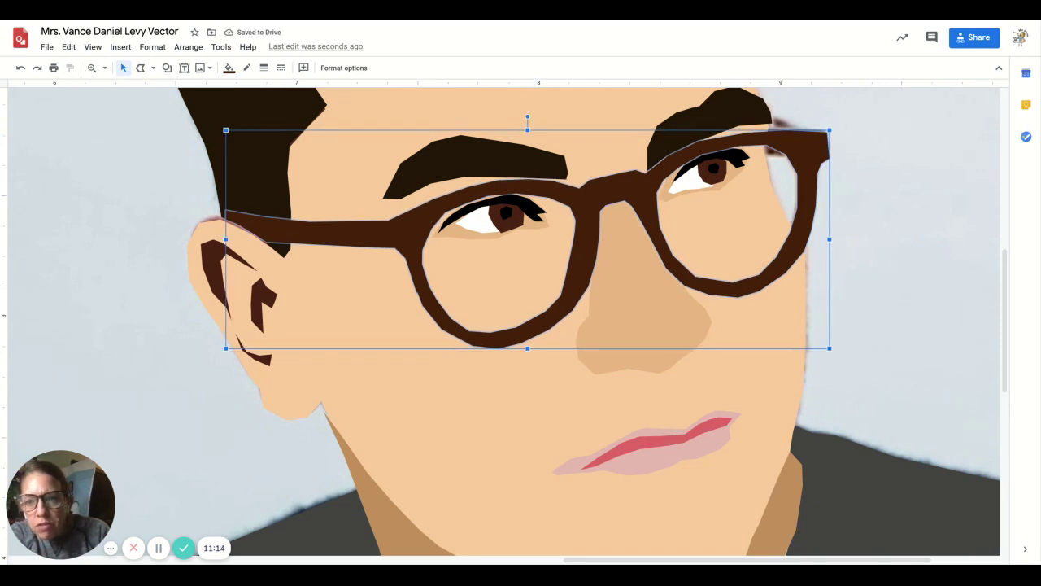
left_click_drag(429, 220, 425, 221)
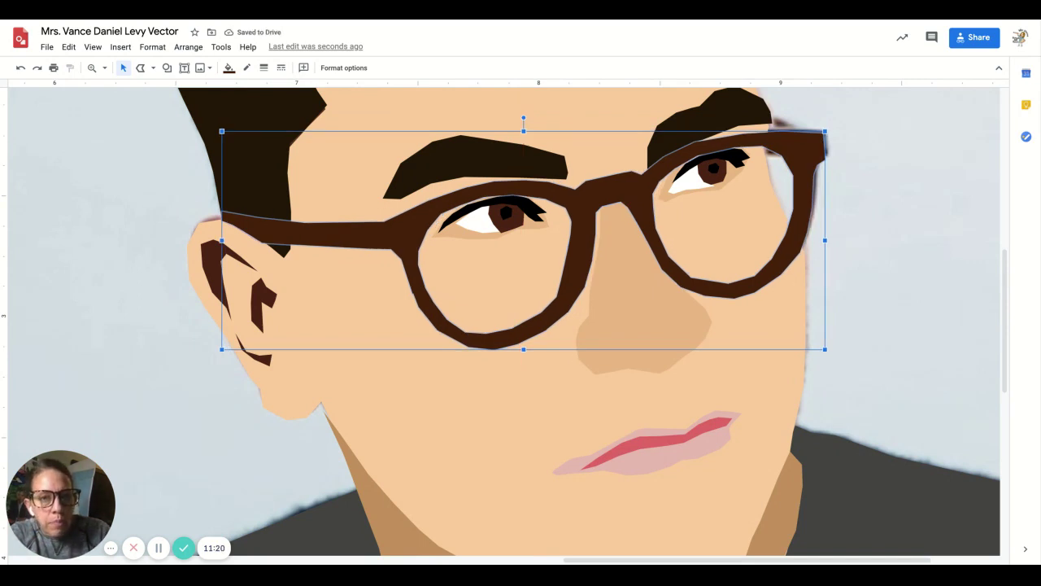
left_click_drag(425, 221, 430, 221)
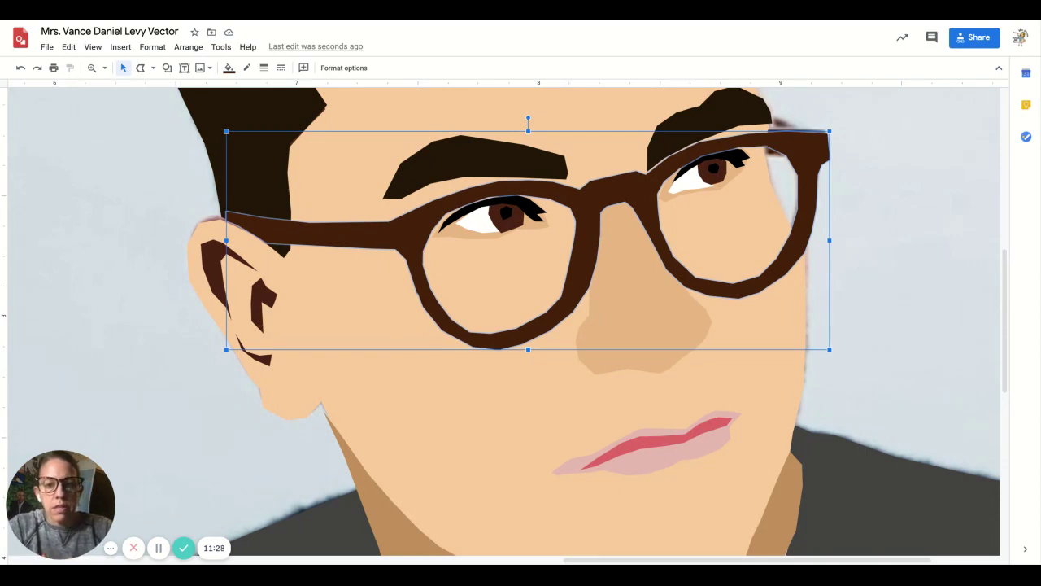
key("ctrl+alt+minus")
key("ctrl+alt+minus")
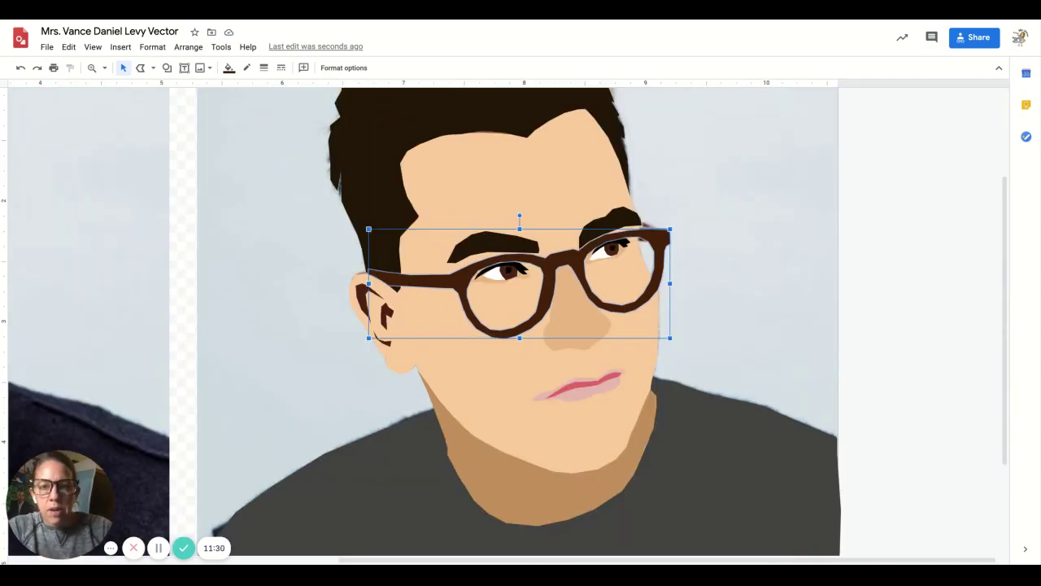
scroll(512, 325, "left", 4)
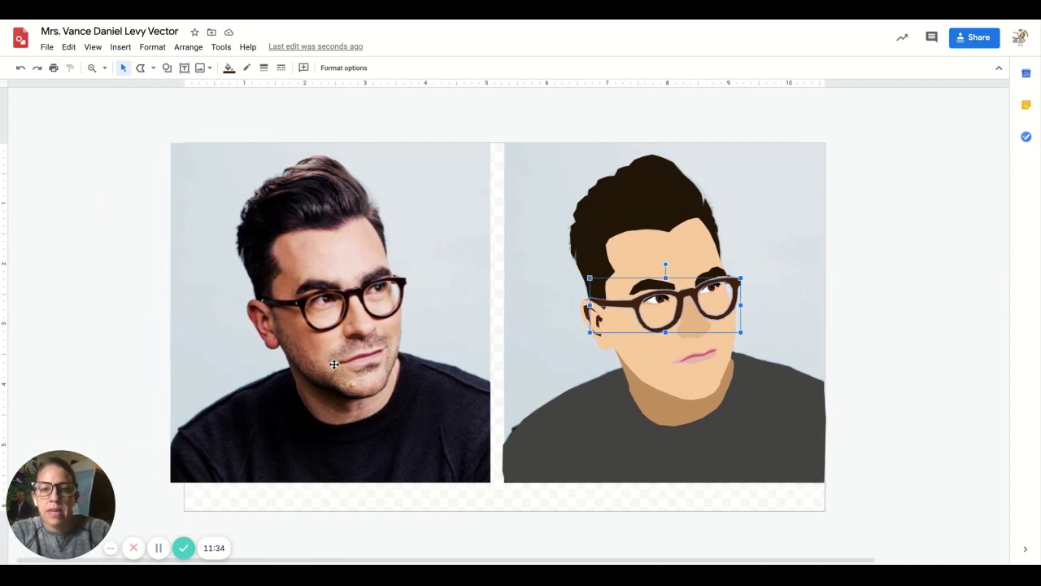
left_click(123, 178)
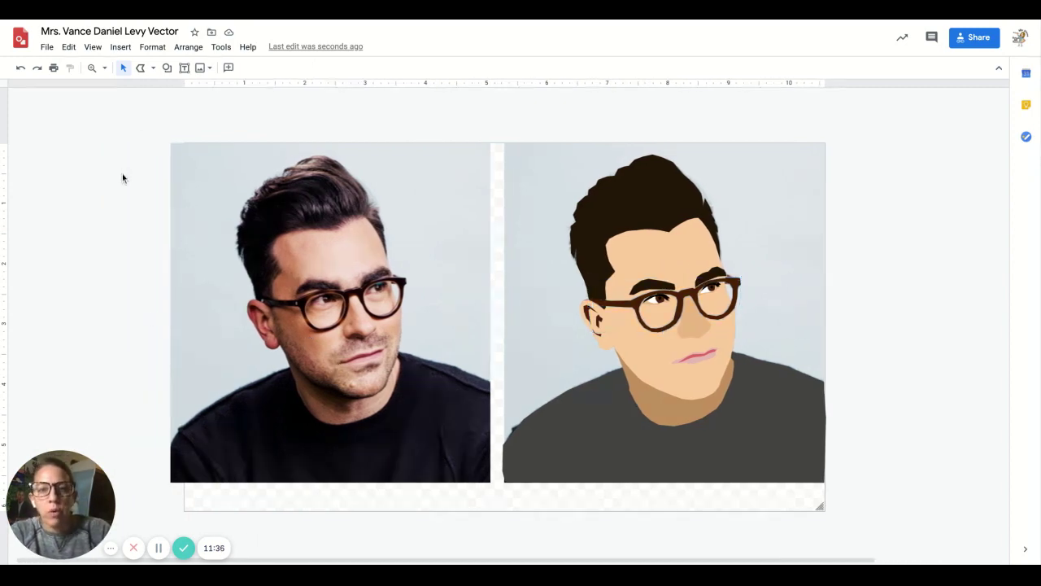